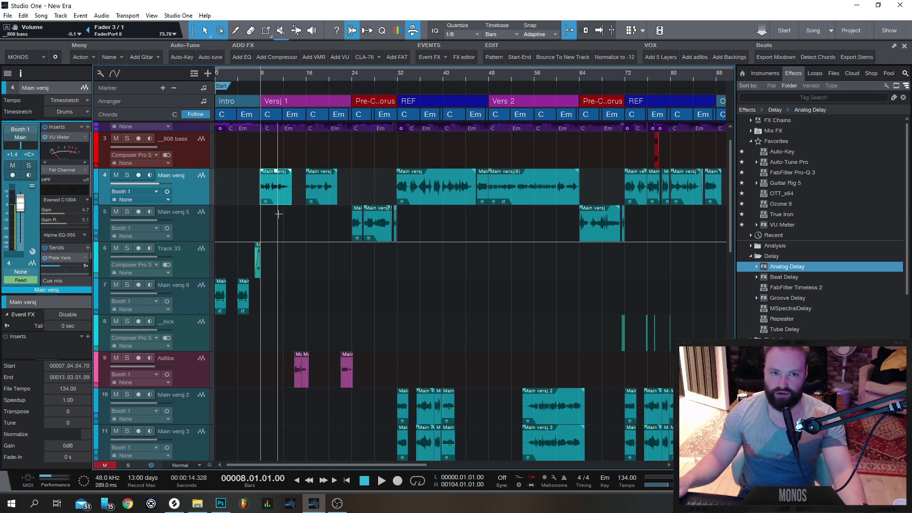
# Play the first verse vocal on the Main versj track from bar 8
pyautogui.press('space')
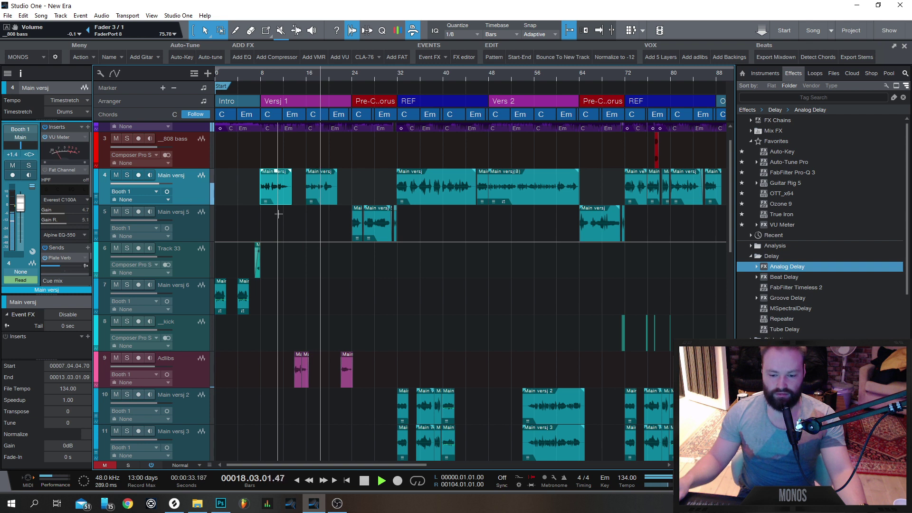
pyautogui.press('space')
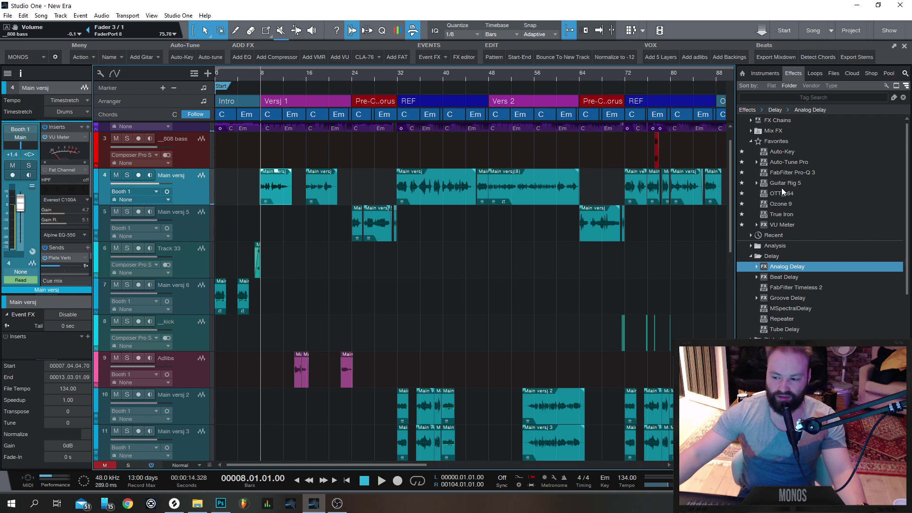
# Search the effects for "mouth" and add RX 7 Mouth De-click as an event effect on the first Main versj clip
pyautogui.click(810, 97)
pyautogui.write('mouth')
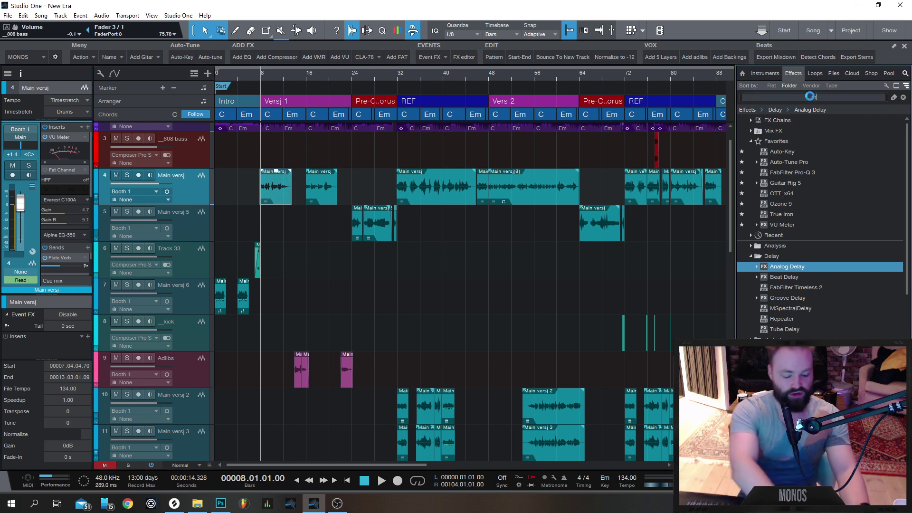
pyautogui.press('Return')
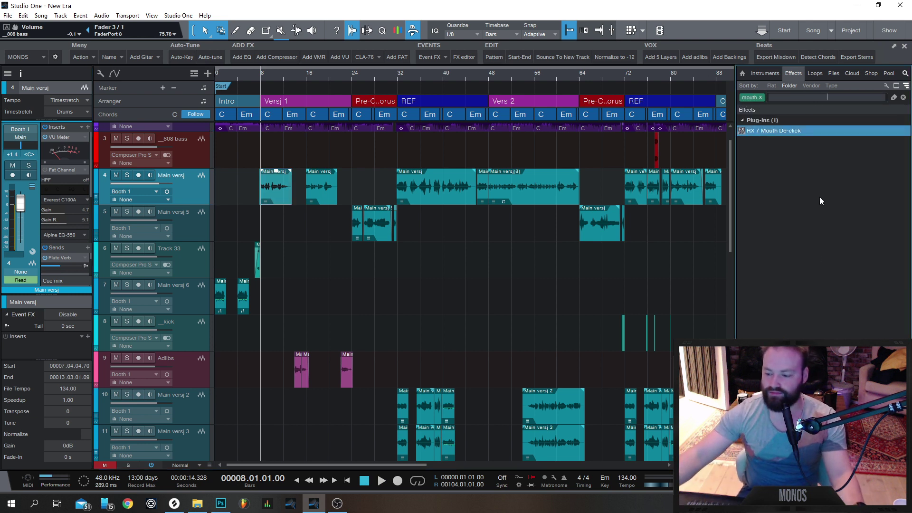
pyautogui.moveTo(774, 132); pyautogui.dragTo(278, 194)
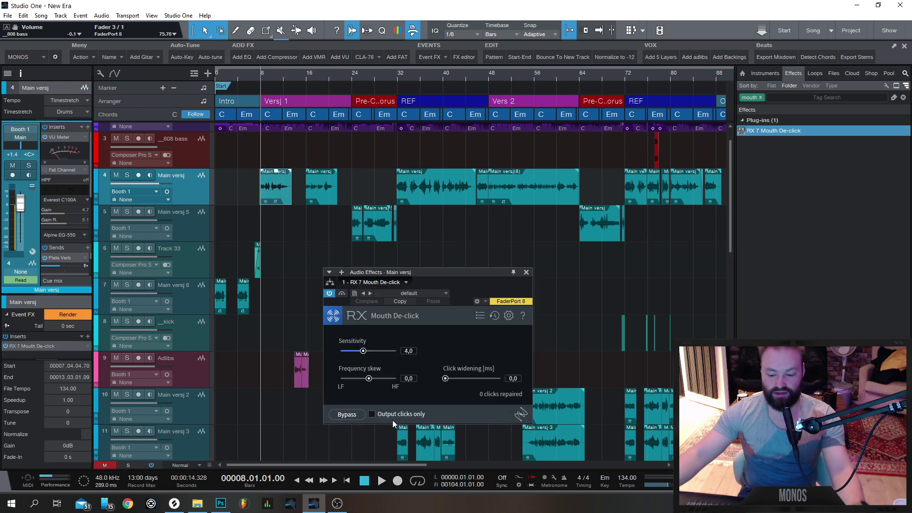
# Audition only the clicks removed by RX 7 Mouth De-click from the first verse clip, using Output clicks only
pyautogui.click(372, 414)
pyautogui.press('space')
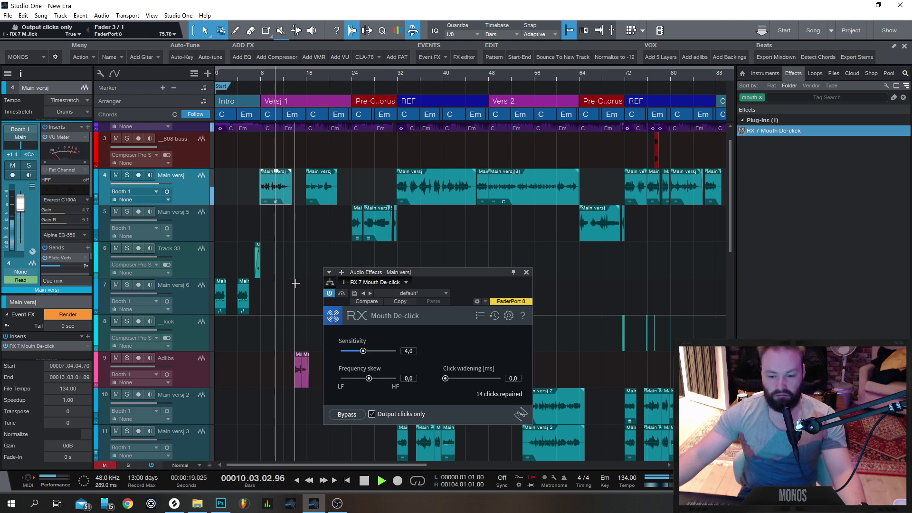
pyautogui.press('space')
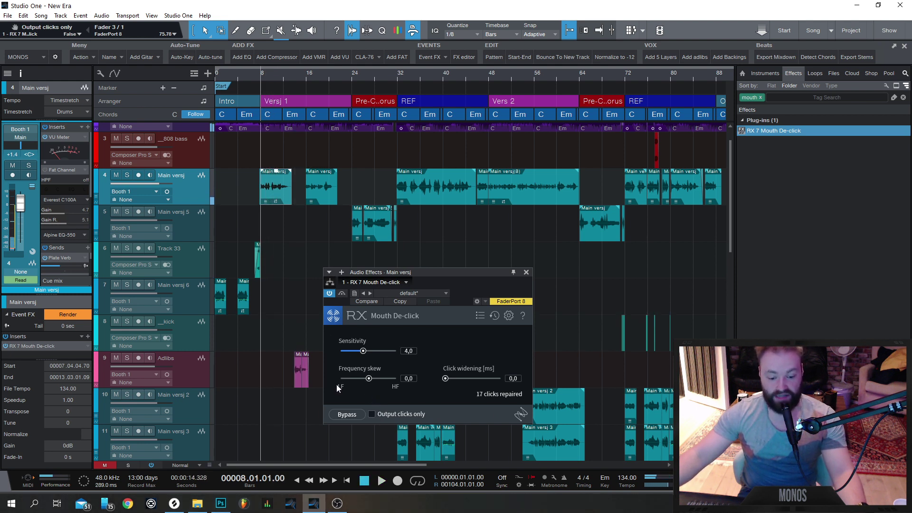
# Add RX 7 Mouth De-click to the second Main versj clip in Versj 1 and render the event effects of both clips
pyautogui.moveTo(767, 133); pyautogui.dragTo(320, 201)
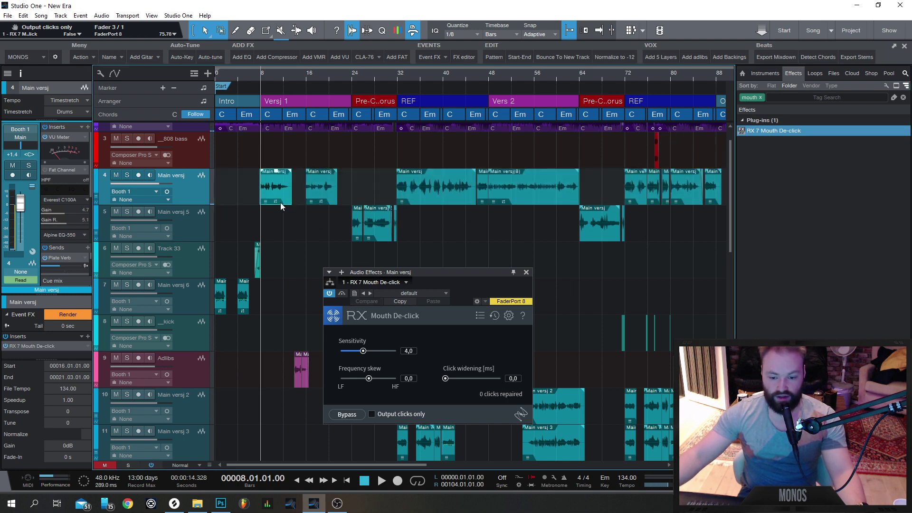
pyautogui.moveTo(62, 295); pyautogui.dragTo(62, 301)
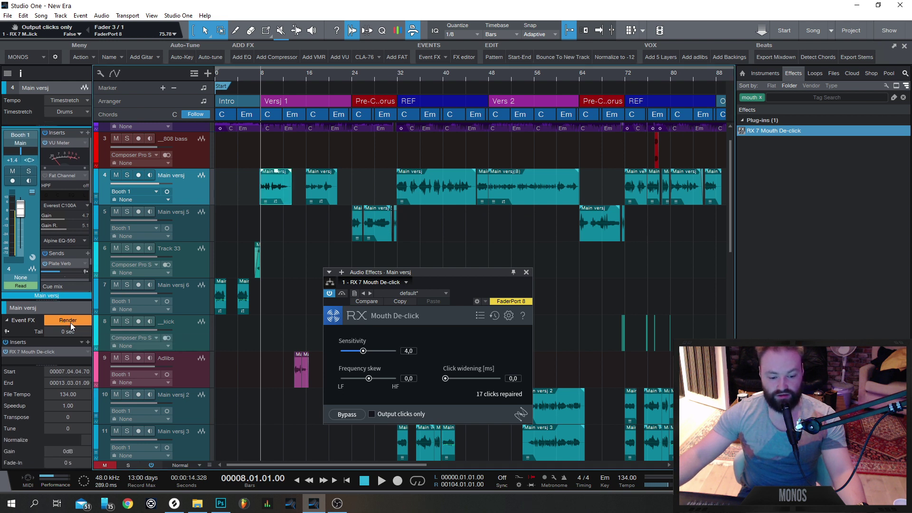
pyautogui.click(70, 323)
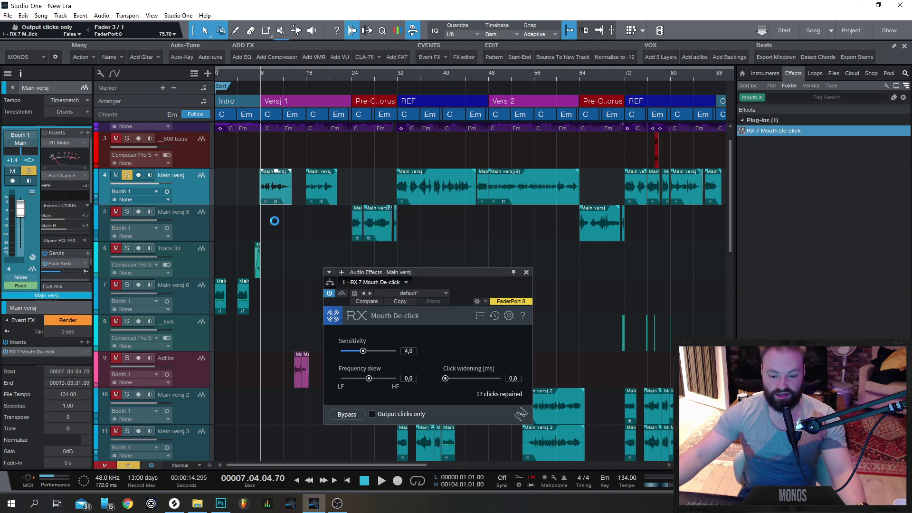
pyautogui.click(323, 198)
pyautogui.click(86, 320)
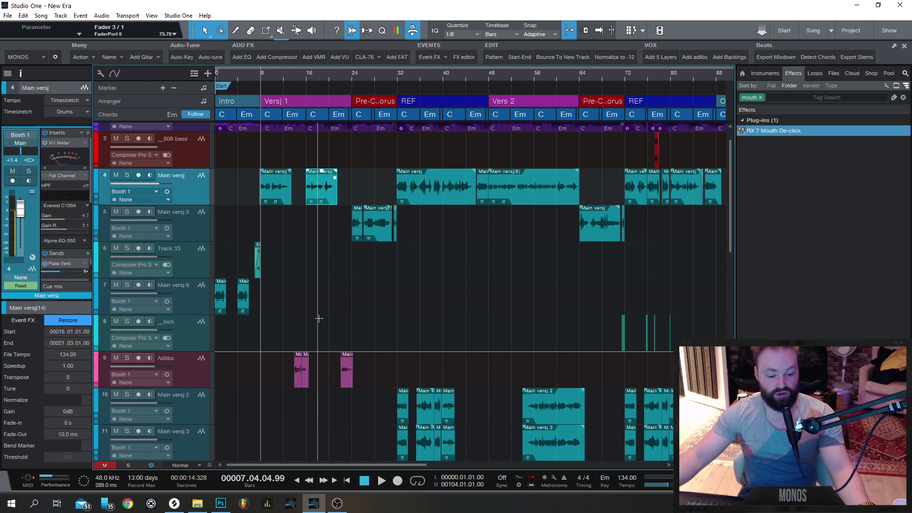
# Play back the rendered verse vocals from the start of Versj 1
pyautogui.press('space')
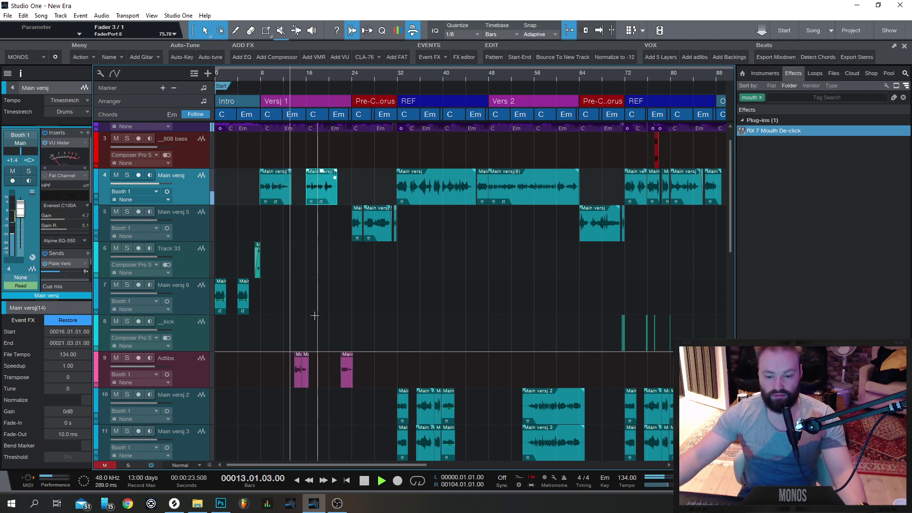
pyautogui.press('space')
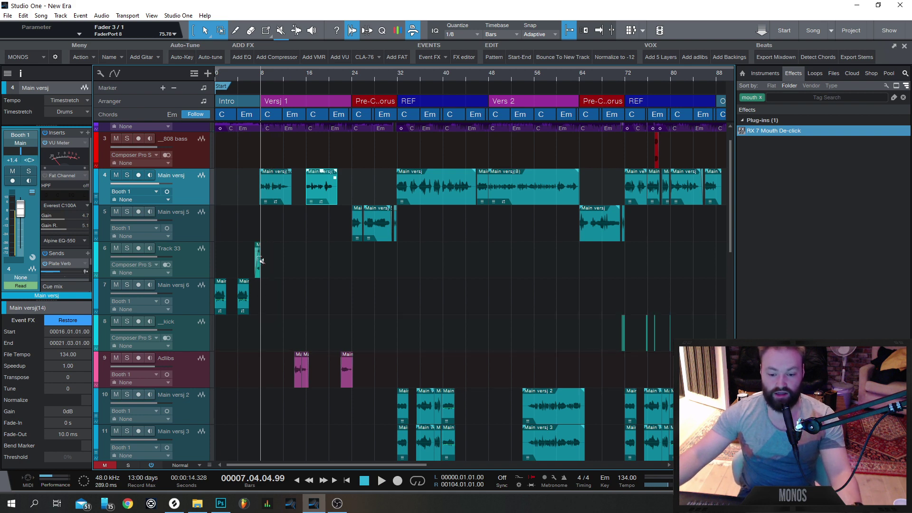
# Clear the "mouth" filter from the effects search
pyautogui.scroll(9, 265, 252)
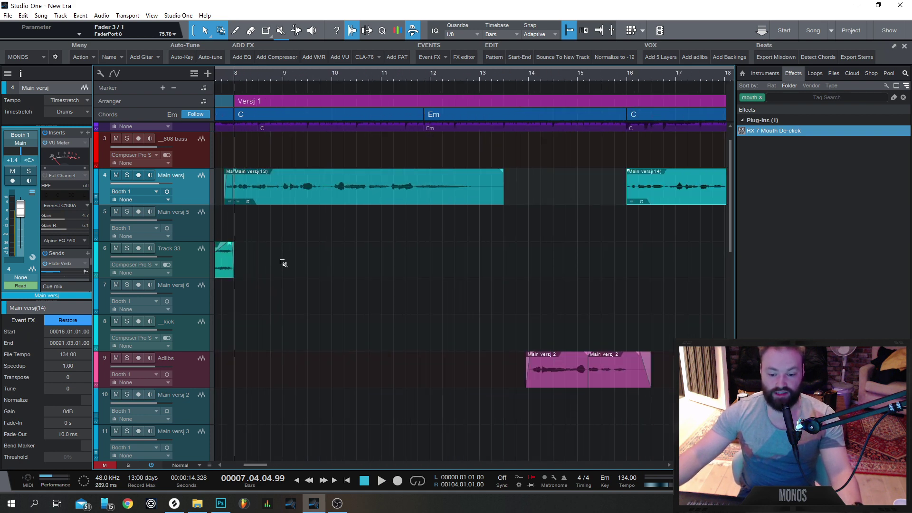
pyautogui.scroll(5, 285, 266)
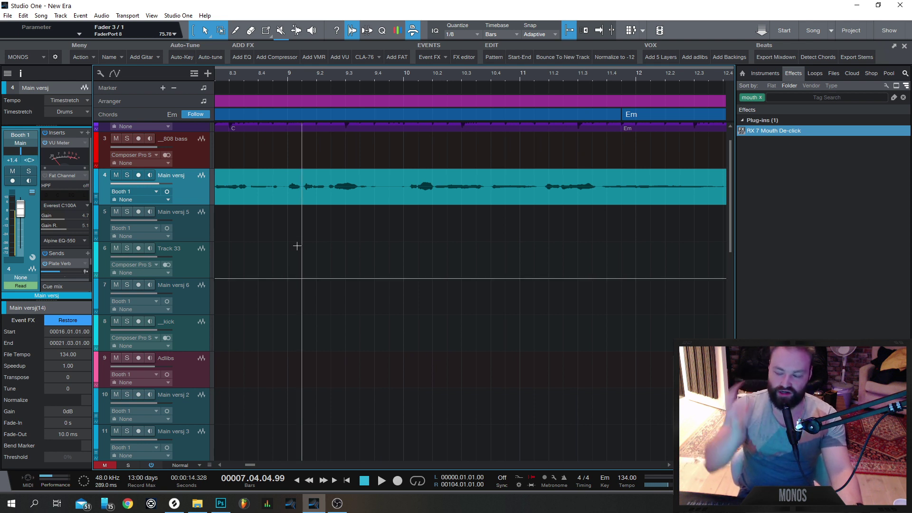
pyautogui.click(760, 98)
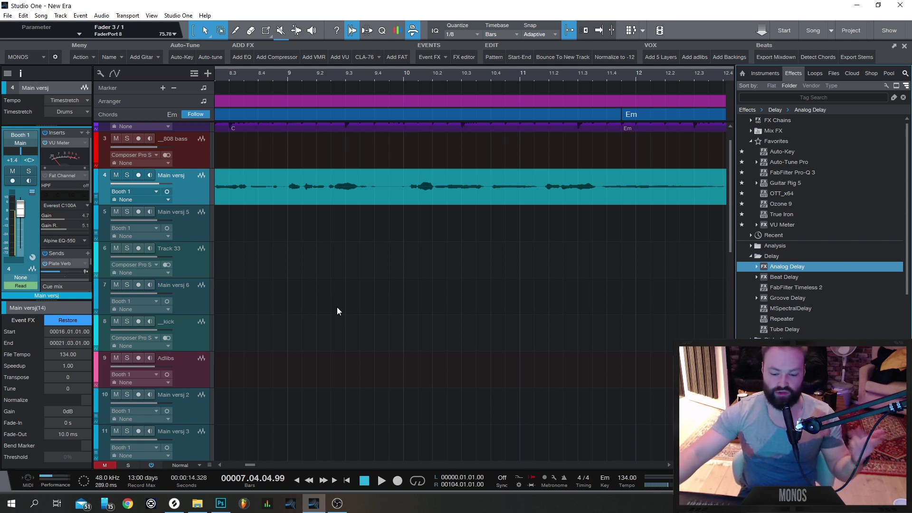
pyautogui.rightClick(322, 307)
pyautogui.press('Escape')
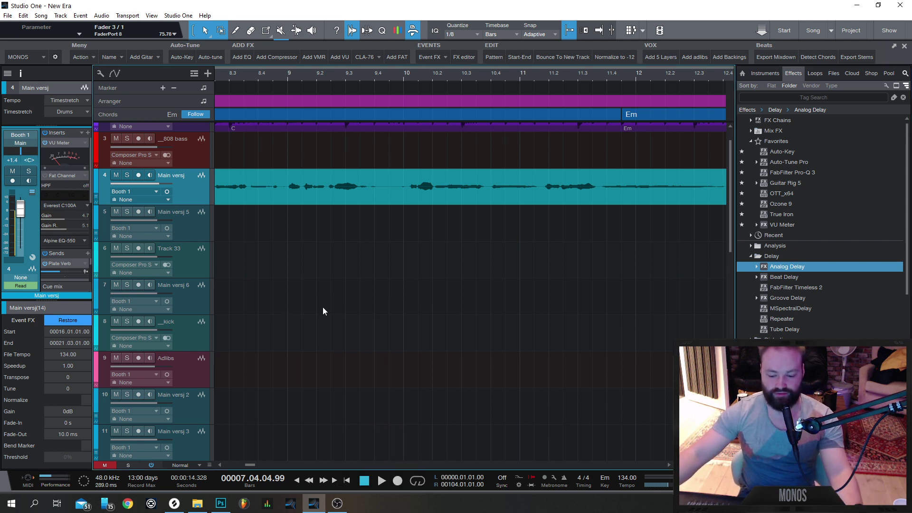
pyautogui.rightClick(313, 278)
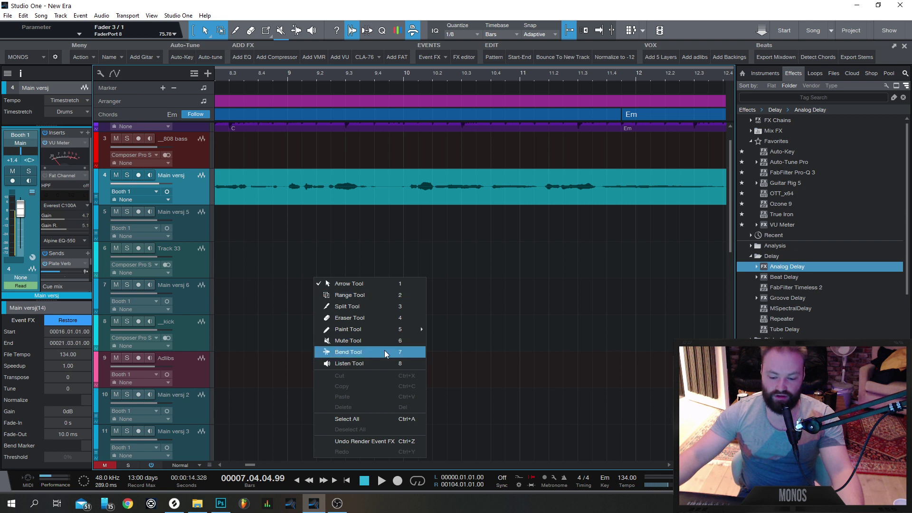
pyautogui.click(252, 298)
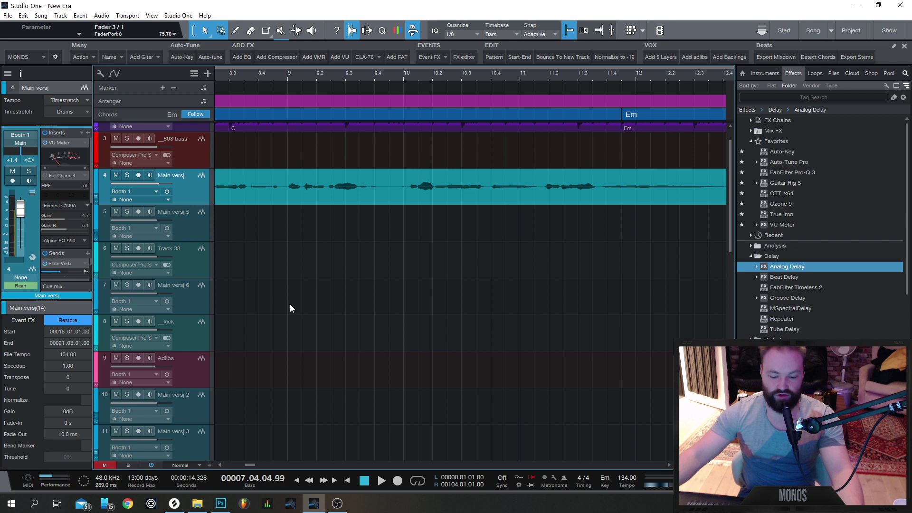
pyautogui.moveTo(290, 304); pyautogui.dragTo(379, 308)
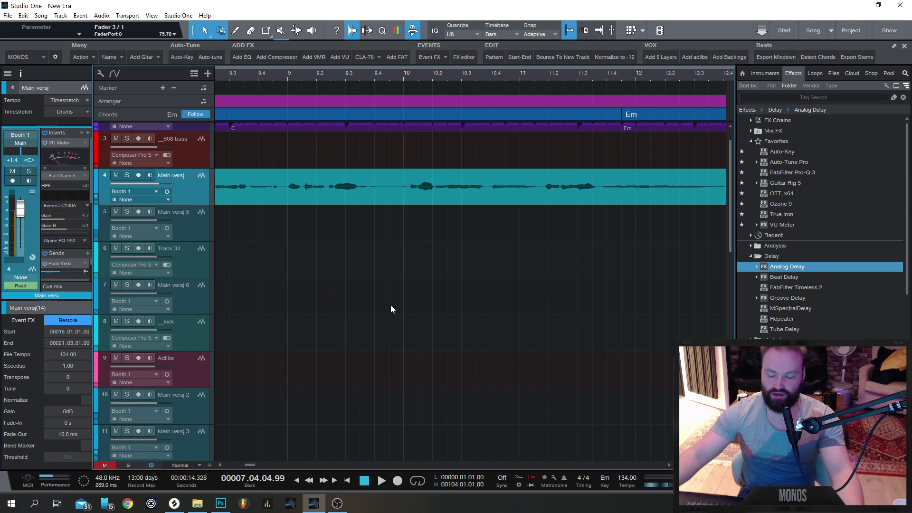
pyautogui.scroll(-5, 390, 308)
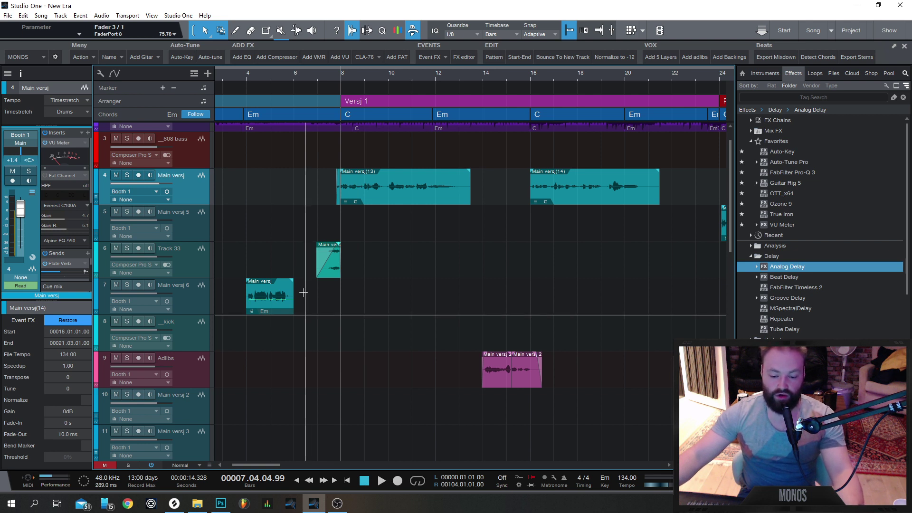
# Try the Large, Overview and Normal track heights in the arrangement
pyautogui.click(180, 465)
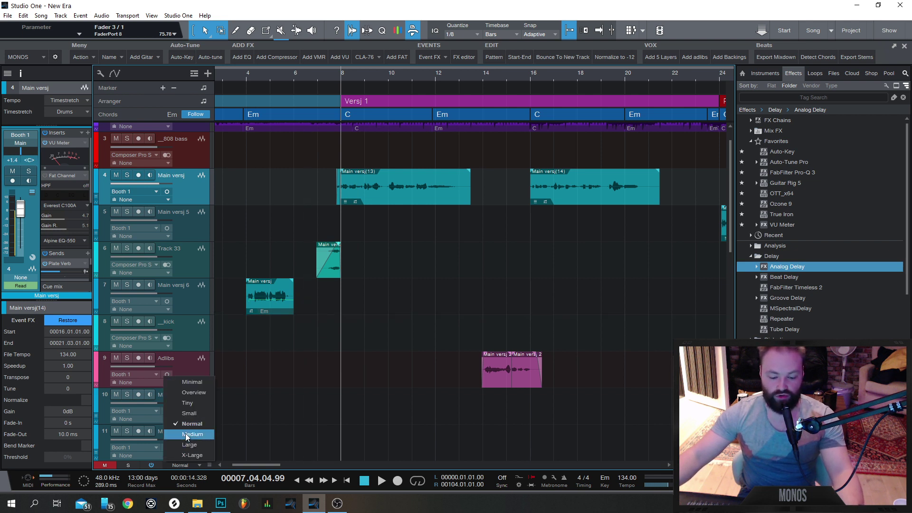
pyautogui.click(190, 444)
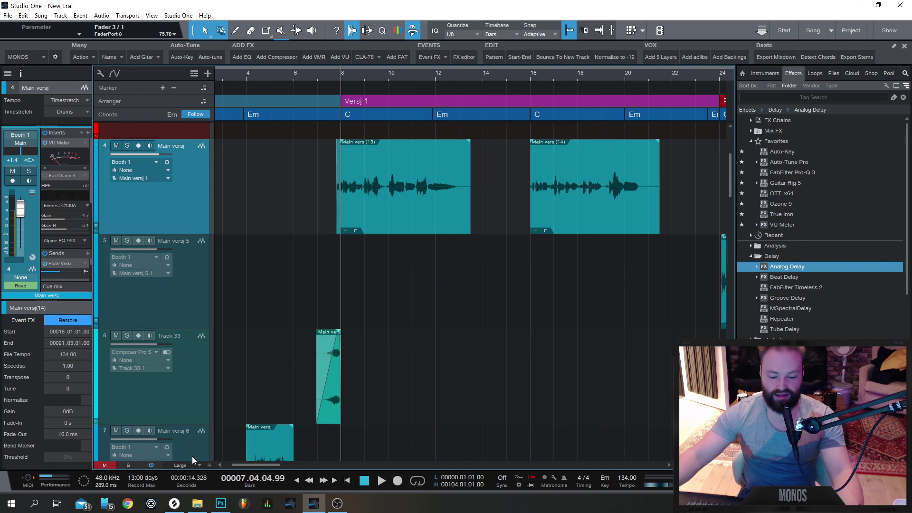
pyautogui.click(193, 461)
pyautogui.click(200, 393)
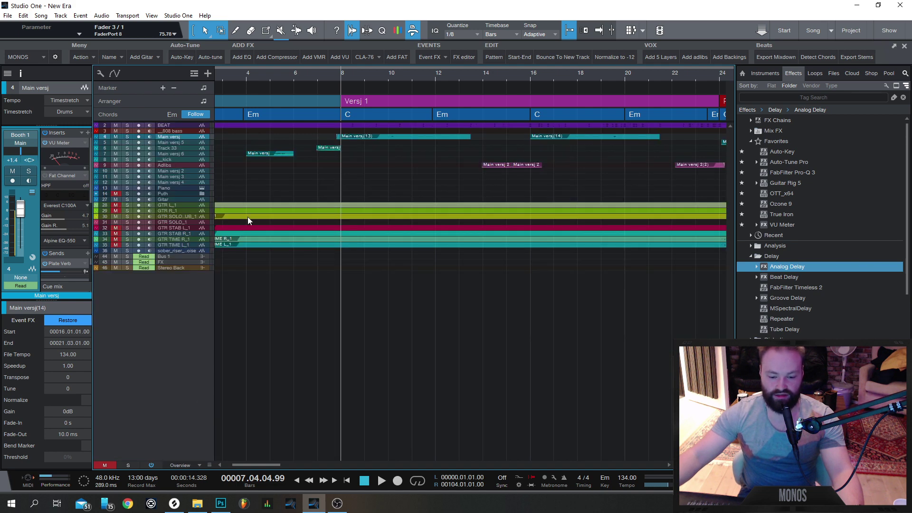
pyautogui.click(197, 464)
pyautogui.click(193, 420)
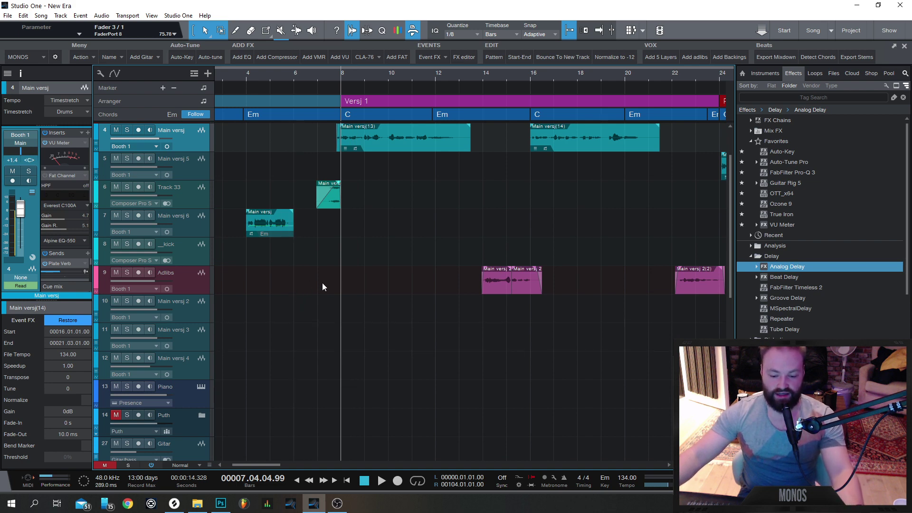
pyautogui.scroll(2, 346, 289)
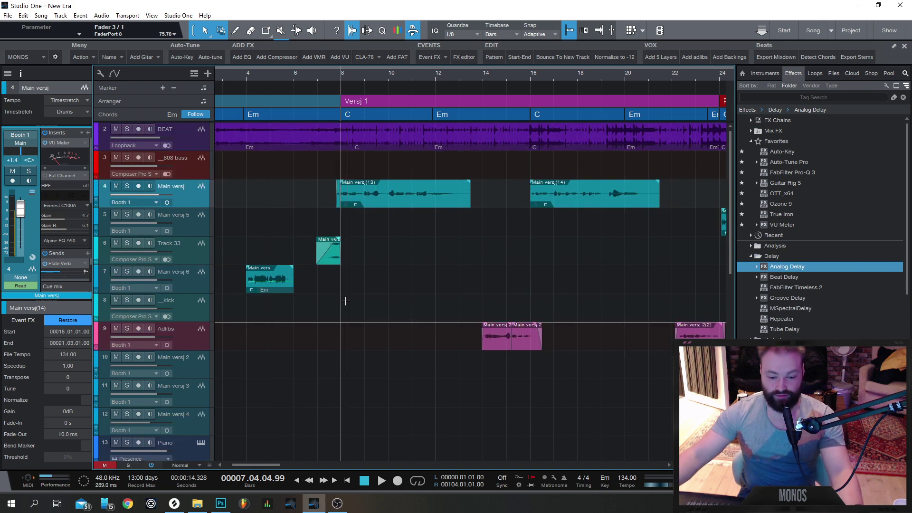
# Set the arrangement's track height to Medium
pyautogui.click(188, 465)
pyautogui.click(188, 434)
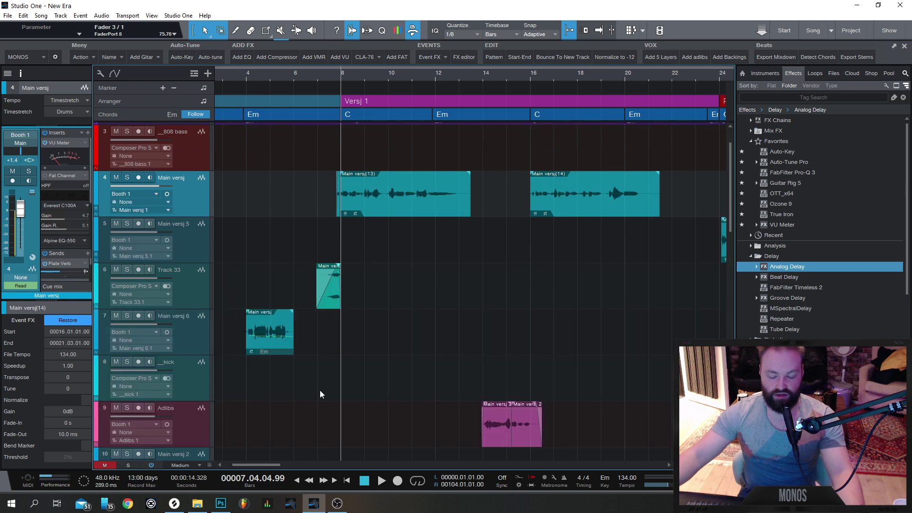
pyautogui.scroll(1, 320, 393)
pyautogui.scroll(2, 366, 285)
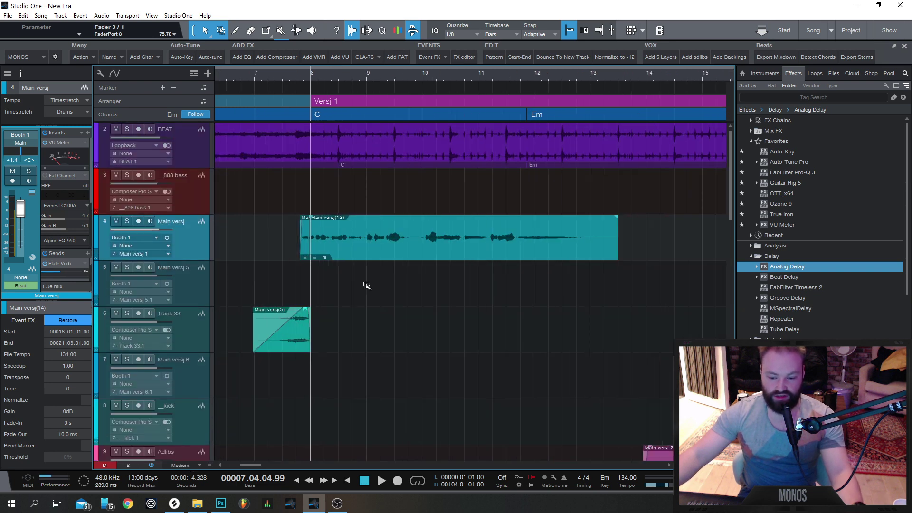
pyautogui.scroll(2, 367, 285)
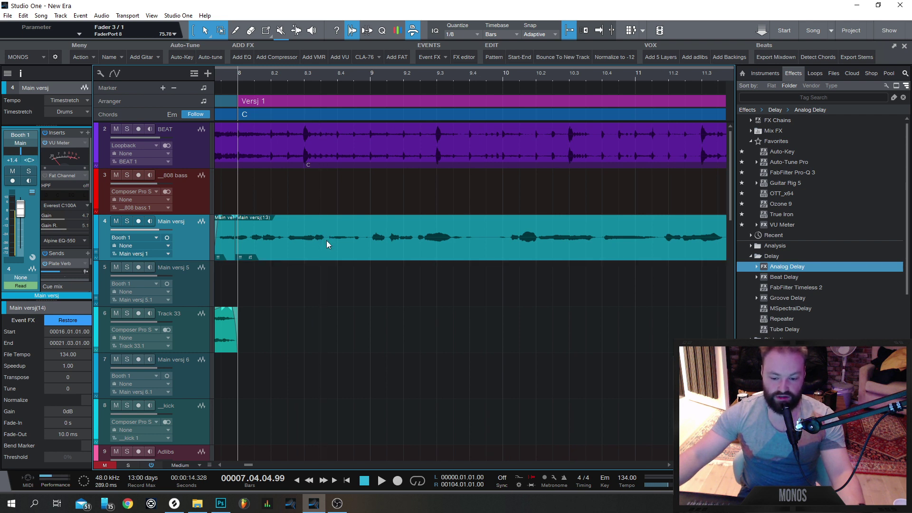
pyautogui.keyDown('ctrl'); pyautogui.scroll(-2, 326, 247); pyautogui.keyUp('ctrl')
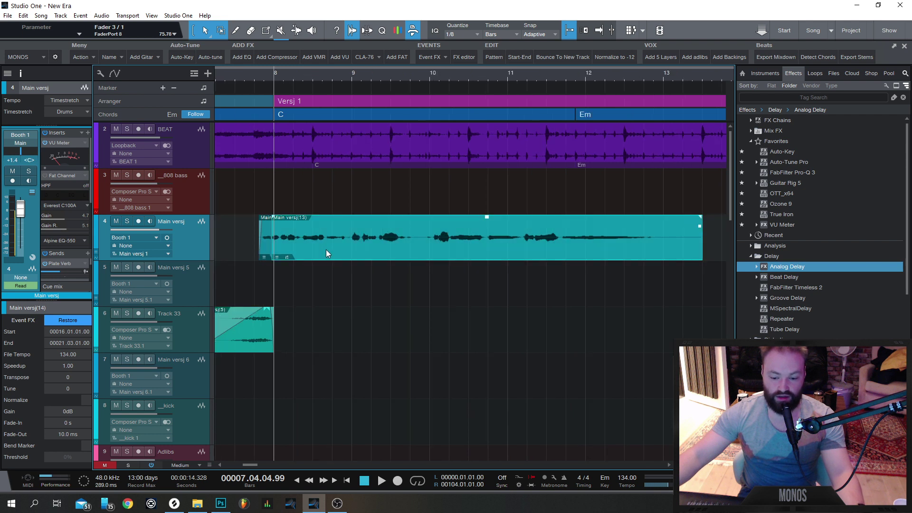
# Select the first verse clip, Main versj(13), on the Main versj track
pyautogui.moveTo(349, 252); pyautogui.dragTo(403, 250)
pyautogui.hotkey('ctrl', 'z')
pyautogui.moveTo(380, 286); pyautogui.dragTo(295, 239)
pyautogui.moveTo(301, 293); pyautogui.dragTo(529, 252)
pyautogui.moveTo(568, 285); pyautogui.dragTo(383, 201)
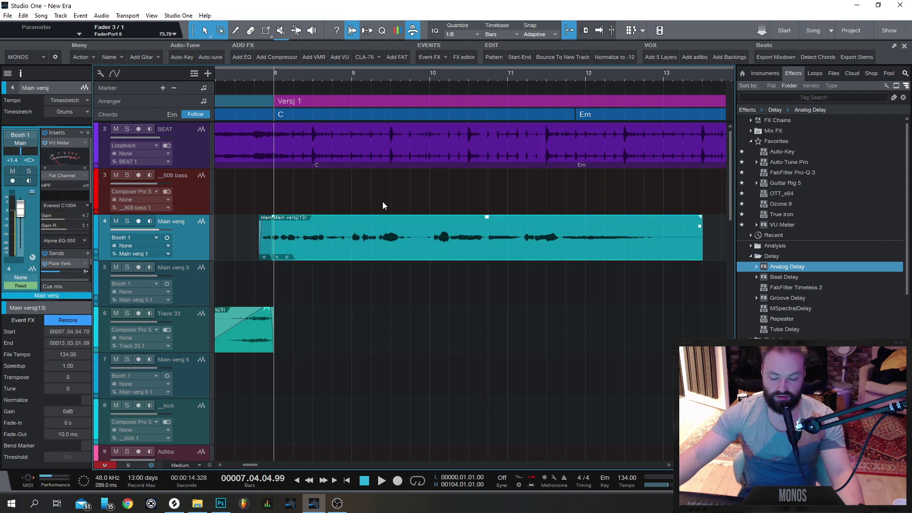
pyautogui.moveTo(314, 300); pyautogui.dragTo(409, 230)
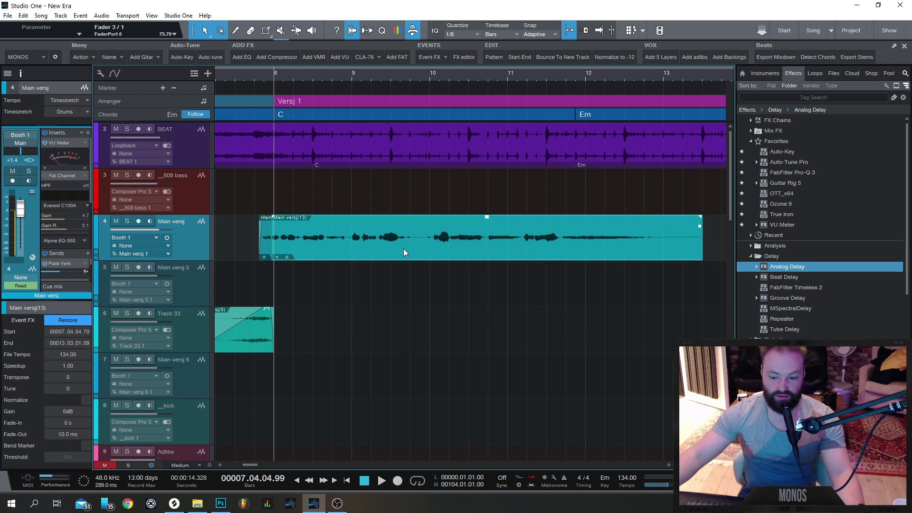
pyautogui.click(318, 297)
pyautogui.moveTo(318, 295); pyautogui.dragTo(327, 257)
pyautogui.rightClick(327, 257)
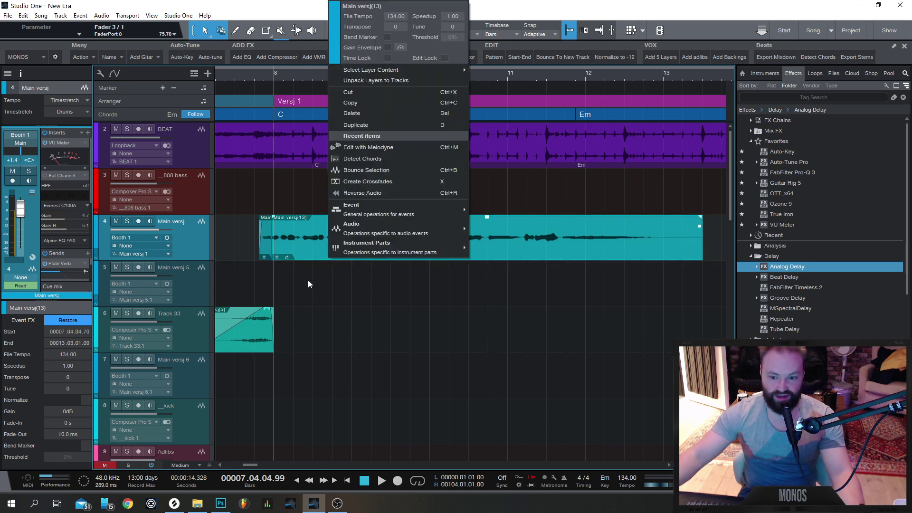
pyautogui.click(316, 281)
pyautogui.rightClick(320, 231)
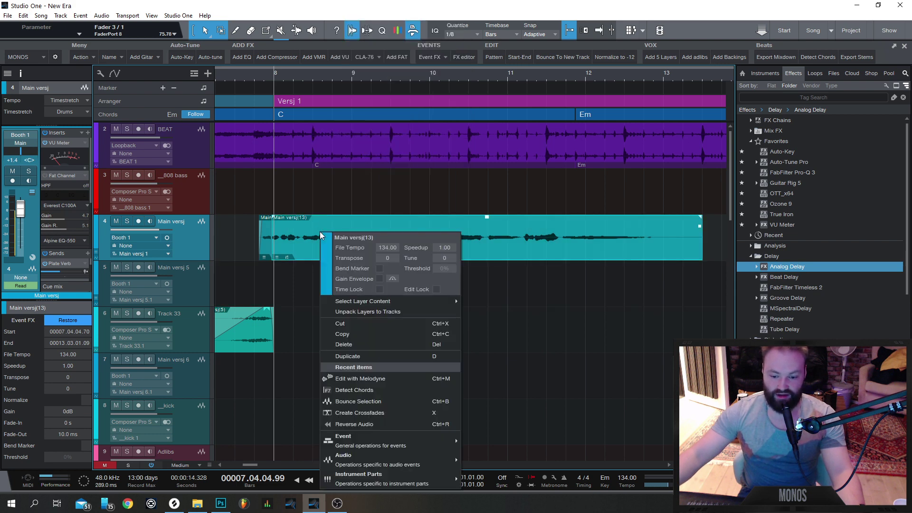
pyautogui.click(316, 254)
pyautogui.moveTo(341, 250); pyautogui.dragTo(305, 255)
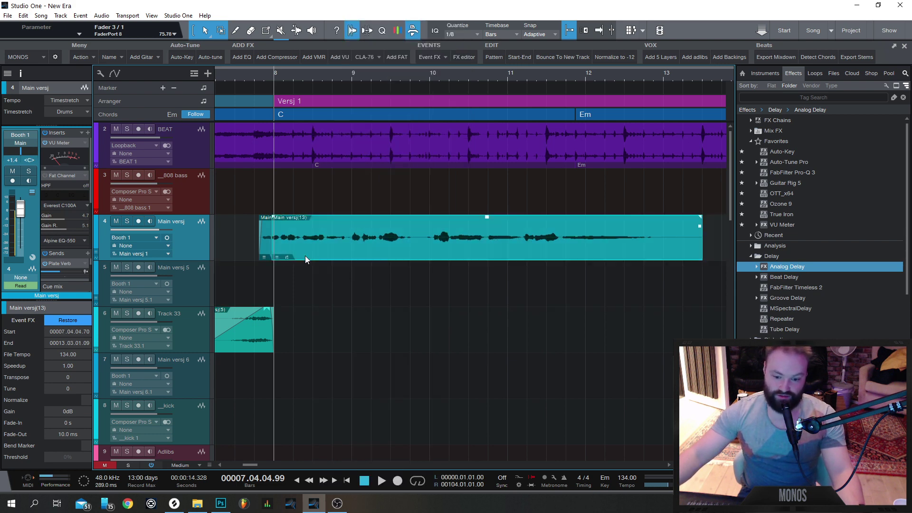
# Try selecting groups of clips by area across the BEAT and vocal tracks, and clear the selection
pyautogui.click(335, 300)
pyautogui.moveTo(428, 350); pyautogui.dragTo(216, 221)
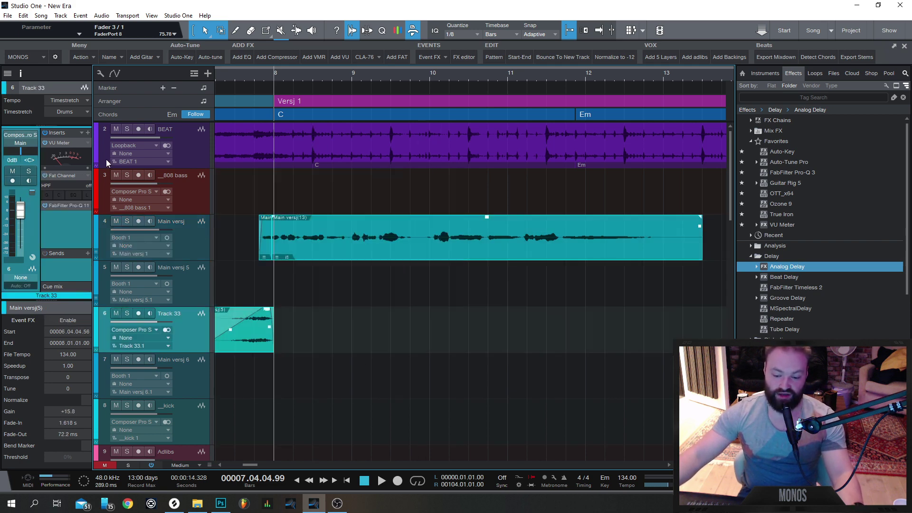
pyautogui.scroll(-3, 355, 286)
pyautogui.moveTo(300, 349); pyautogui.dragTo(759, 118)
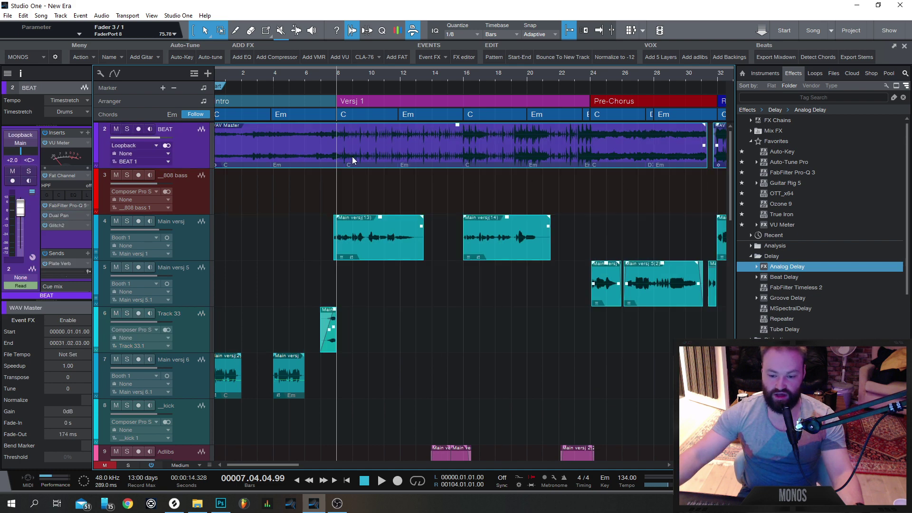
pyautogui.moveTo(365, 328); pyautogui.dragTo(212, 294)
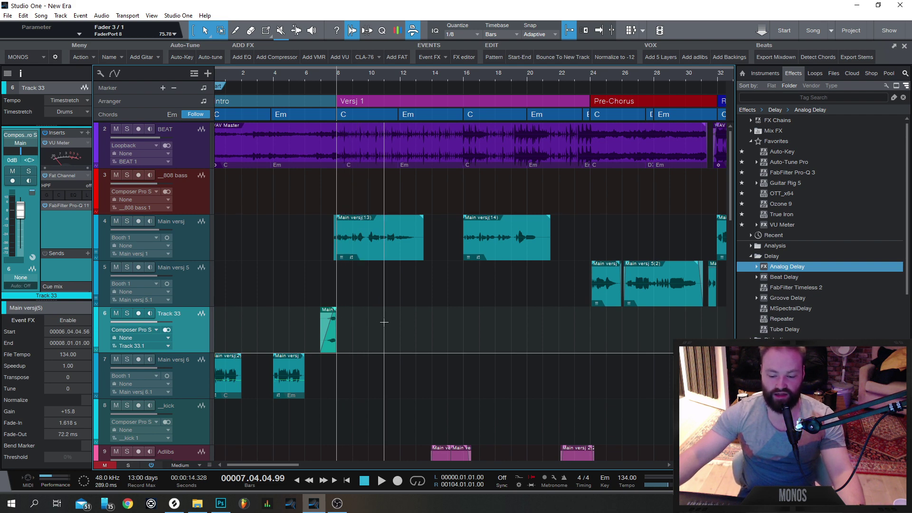
# Try deleting a range from the tail of the first verse clip up to about bar 13, and undo the deletion
pyautogui.scroll(3, 383, 323)
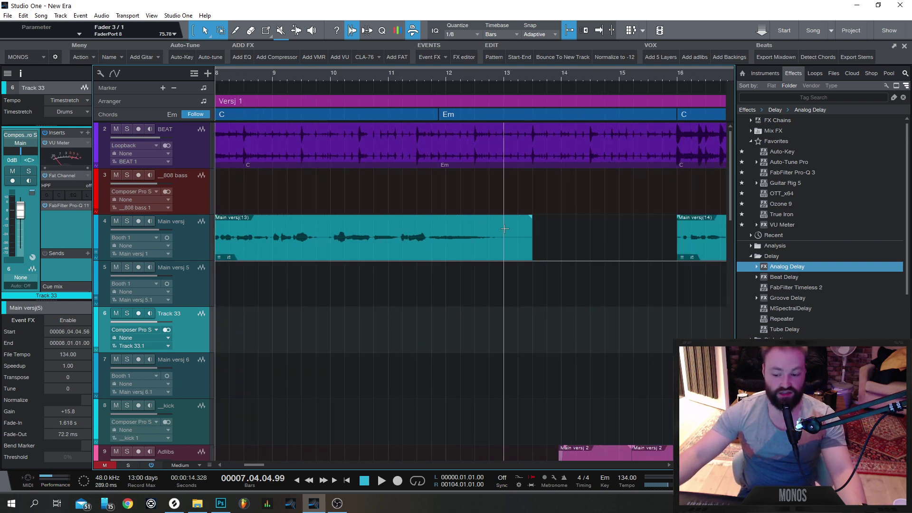
pyautogui.moveTo(512, 228); pyautogui.dragTo(424, 245)
pyautogui.press('Delete')
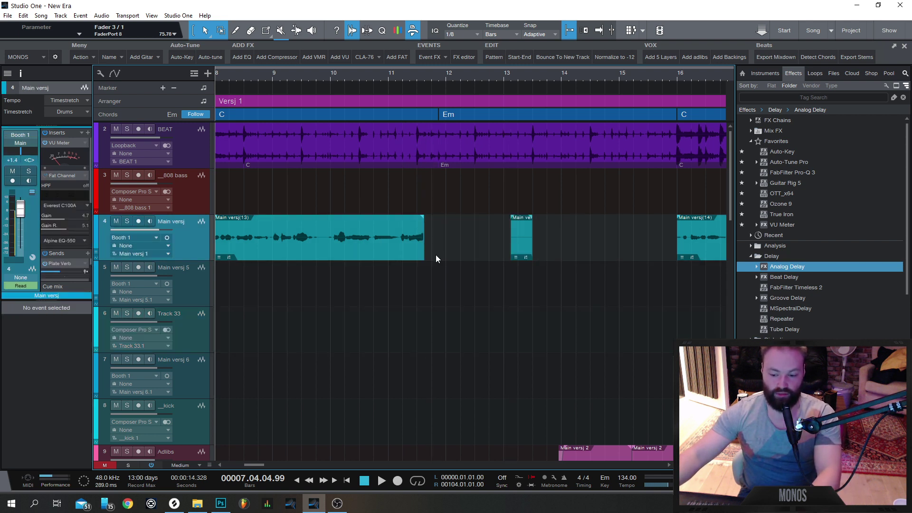
pyautogui.hotkey('ctrl', 'z')
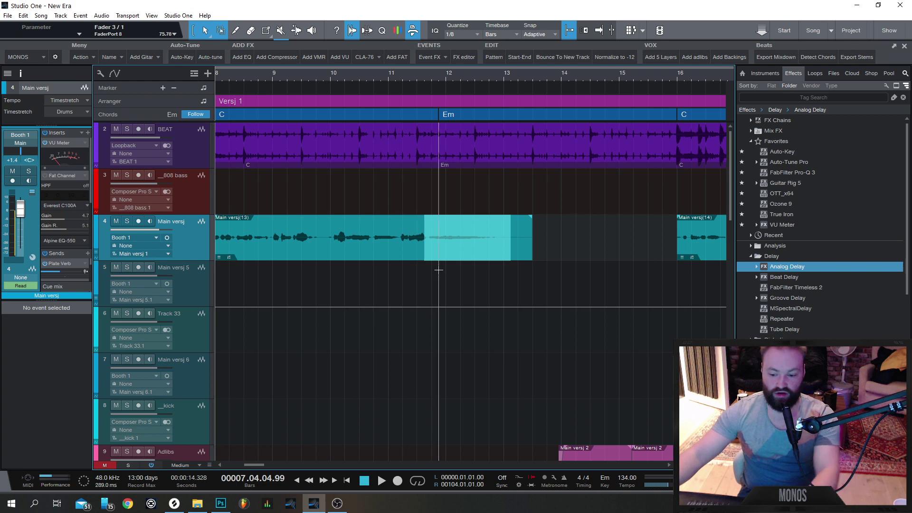
# Try deleting a range spanning the Main versj through Adlibs tracks from about bar 10.7 to 14.7, undoing each deletion
pyautogui.scroll(-2, 600, 416)
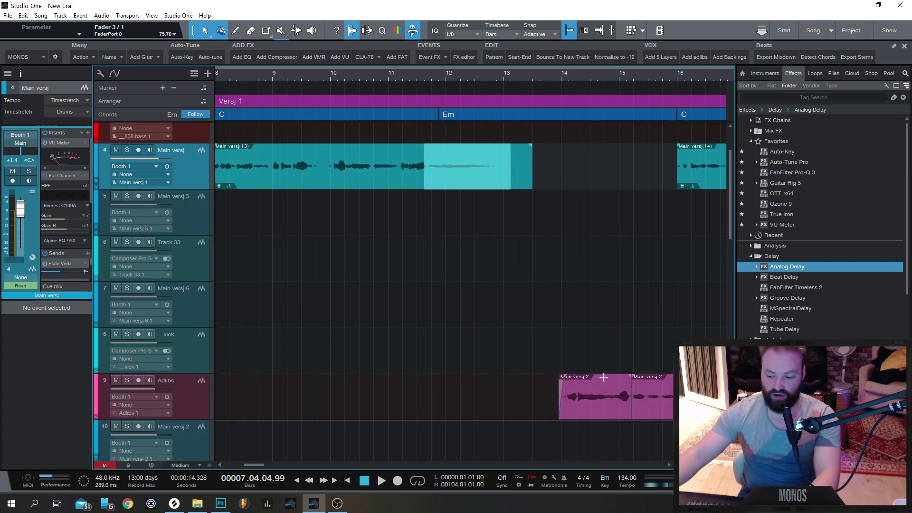
pyautogui.click(430, 190)
pyautogui.moveTo(605, 419); pyautogui.dragTo(373, 179)
pyautogui.press('Delete')
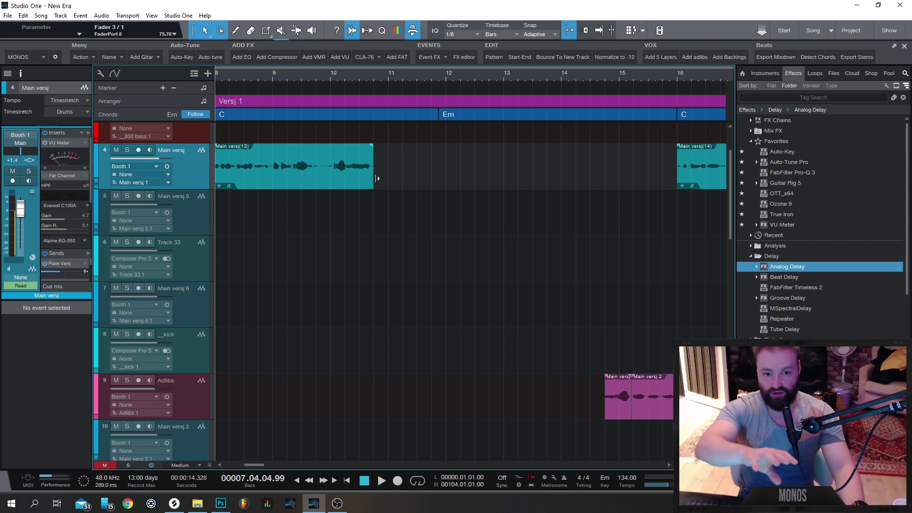
pyautogui.hotkey('ctrl', 'z')
pyautogui.press('Delete')
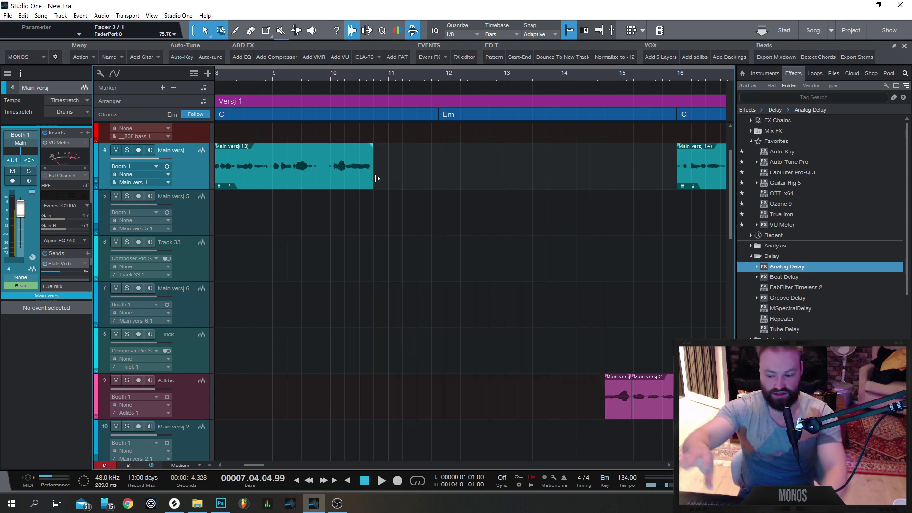
pyautogui.hotkey('ctrl', 'z')
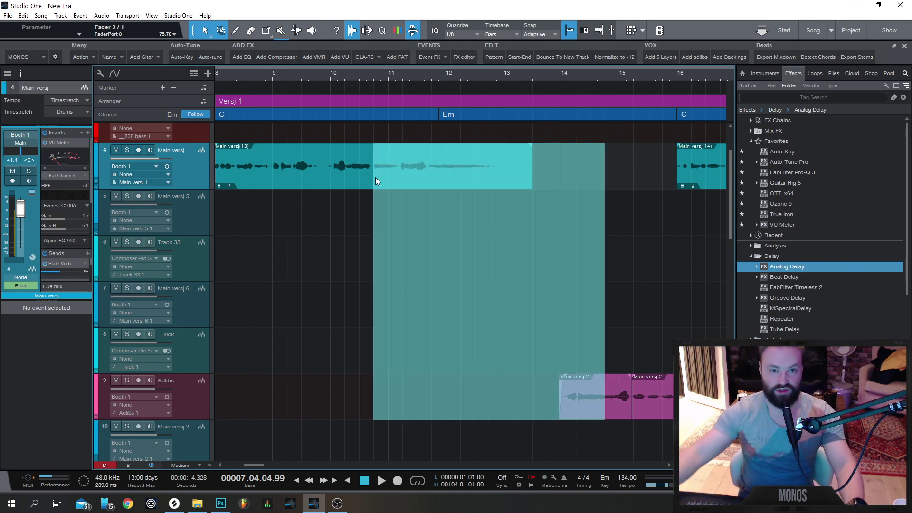
# Clear the multi-track range and try a snapped range selection over the end of the first verse clip
pyautogui.click(340, 221)
pyautogui.scroll(-3, 270, 255)
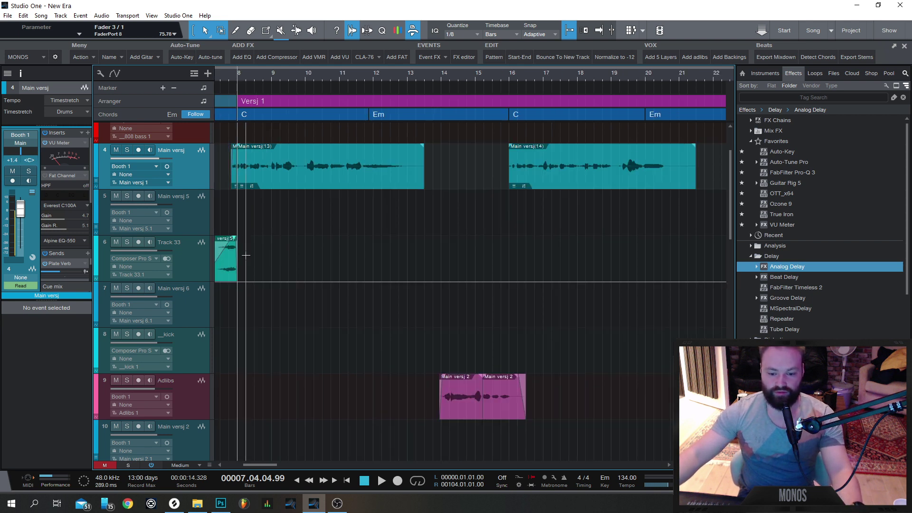
pyautogui.scroll(5, 243, 237)
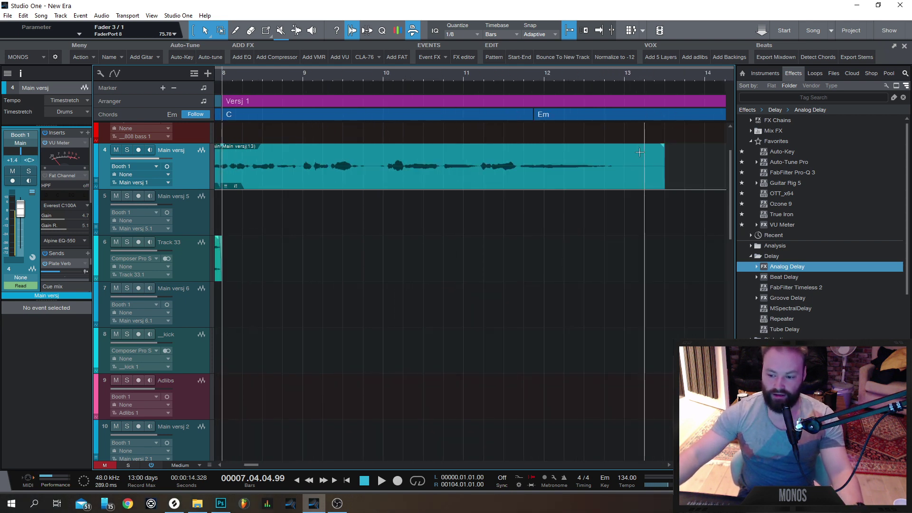
pyautogui.moveTo(639, 152); pyautogui.dragTo(493, 153)
pyautogui.click(458, 132)
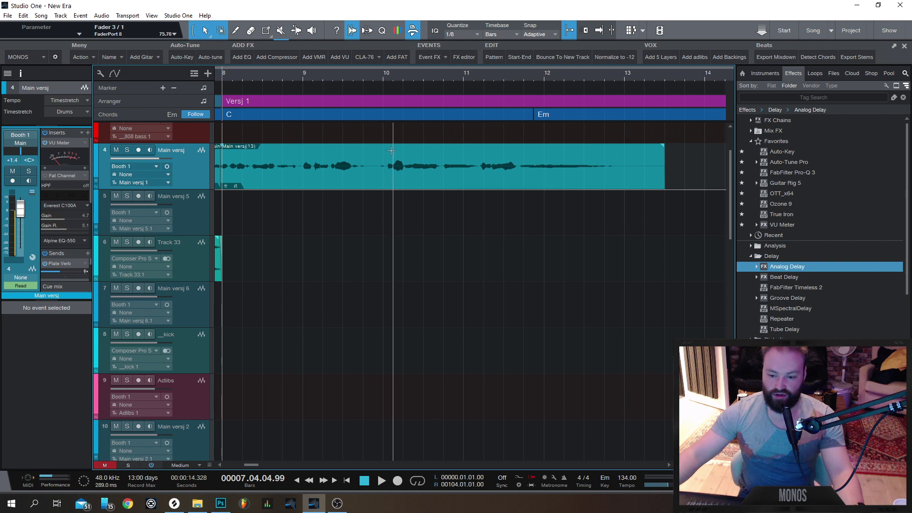
# Turn off snapping and split out the short phrase around 11.2 to 11.3 in the first verse clip
pyautogui.scroll(4, 392, 152)
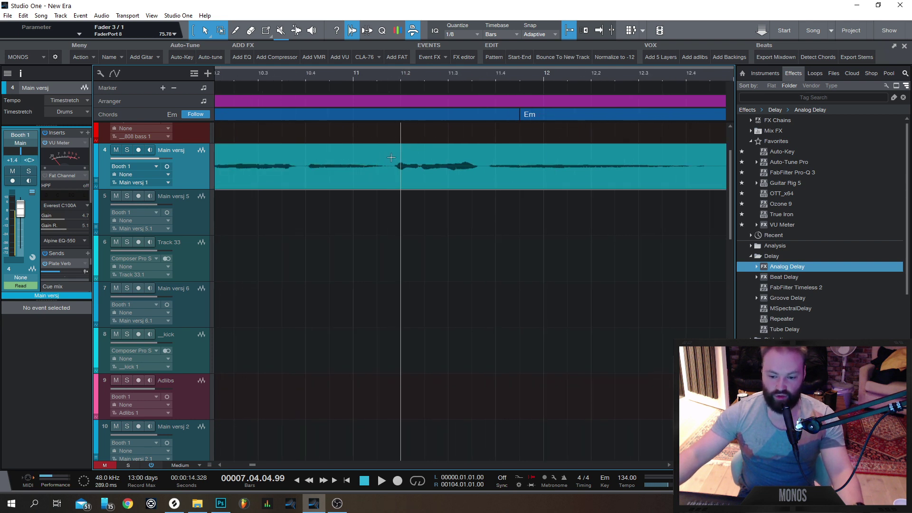
pyautogui.press('n')
pyautogui.moveTo(392, 160); pyautogui.dragTo(484, 162)
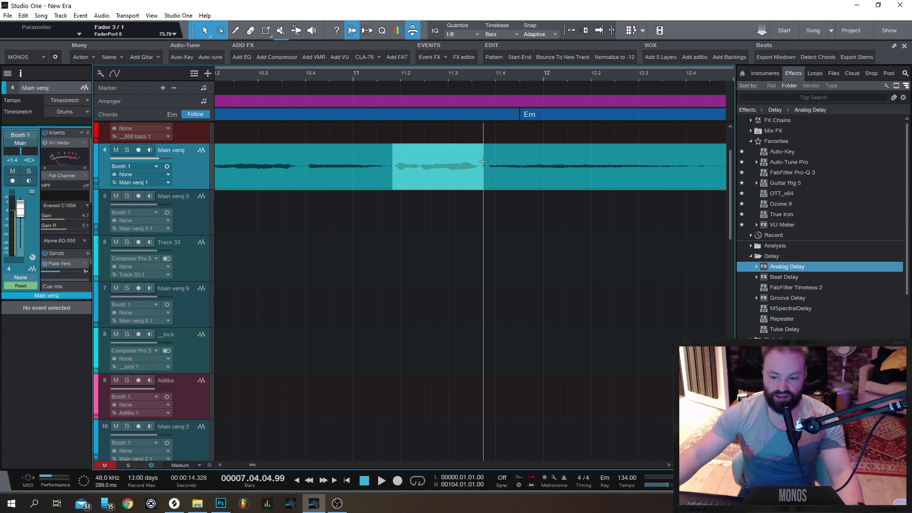
pyautogui.click(460, 180)
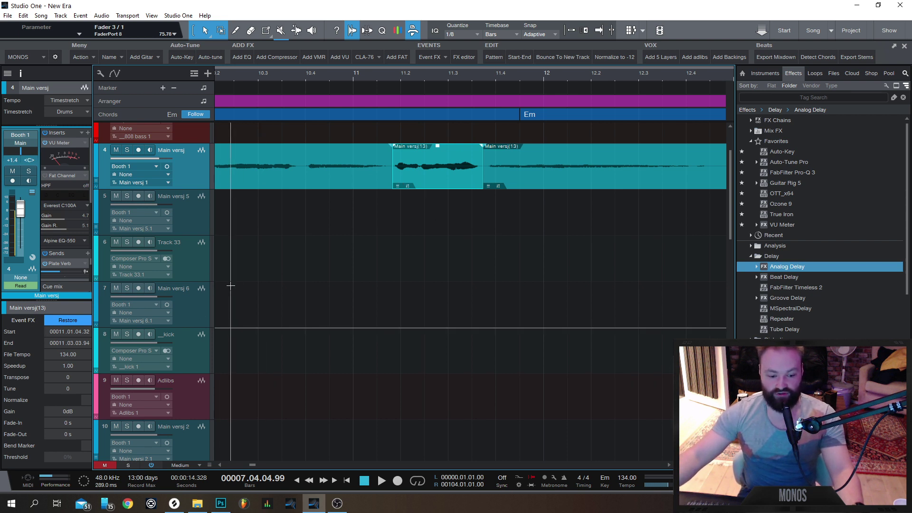
# Try moving the separated phrase to the track below, and undo both the move and the split
pyautogui.moveTo(777, 269)
pyautogui.mouseDown()
pyautogui.moveTo(354, 181)
pyautogui.moveTo(411, 175)
pyautogui.moveTo(784, 274)
pyautogui.moveTo(765, 271)
pyautogui.mouseUp()
pyautogui.moveTo(445, 180); pyautogui.dragTo(446, 223)
pyautogui.hotkey('ctrl', 'z')
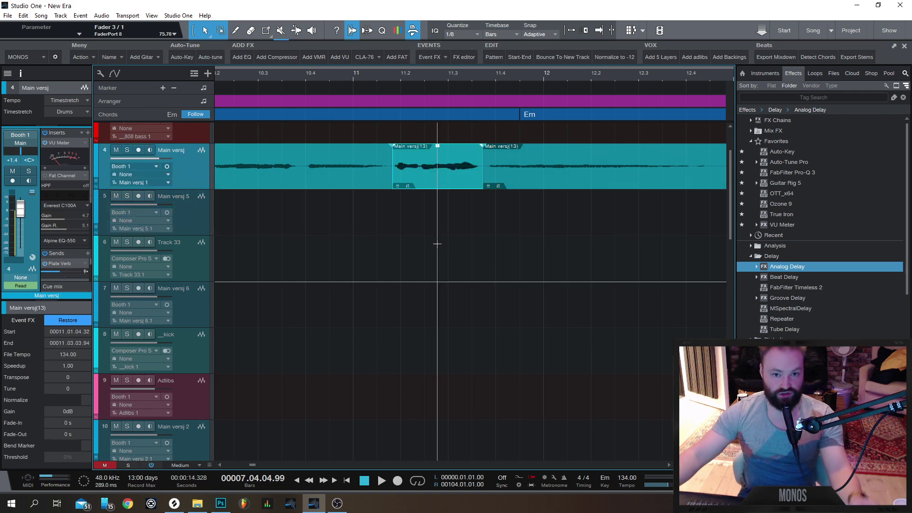
pyautogui.hotkey('ctrl', 'z')
# Try splitting the first verse clip at single points near bars 13, 12 and 11, undoing each cut
pyautogui.scroll(-3, 431, 249)
pyautogui.scroll(-6, 433, 251)
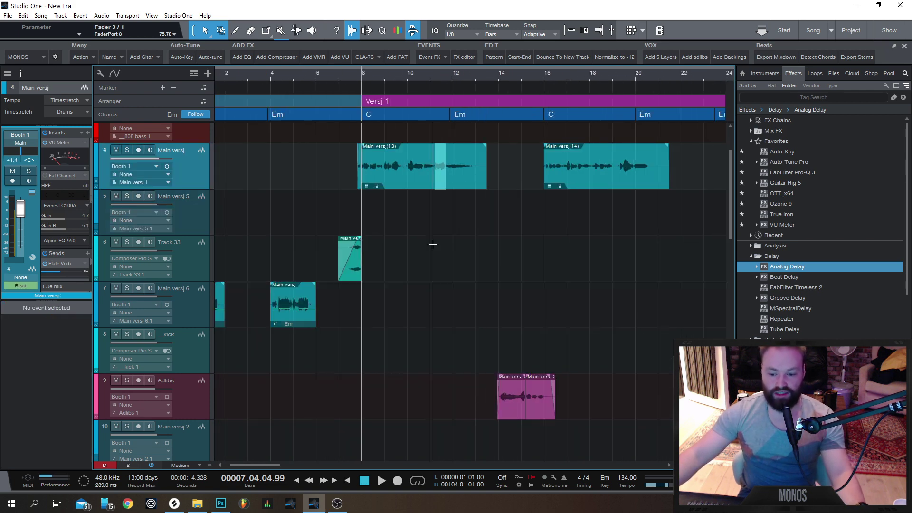
pyautogui.scroll(3, 433, 244)
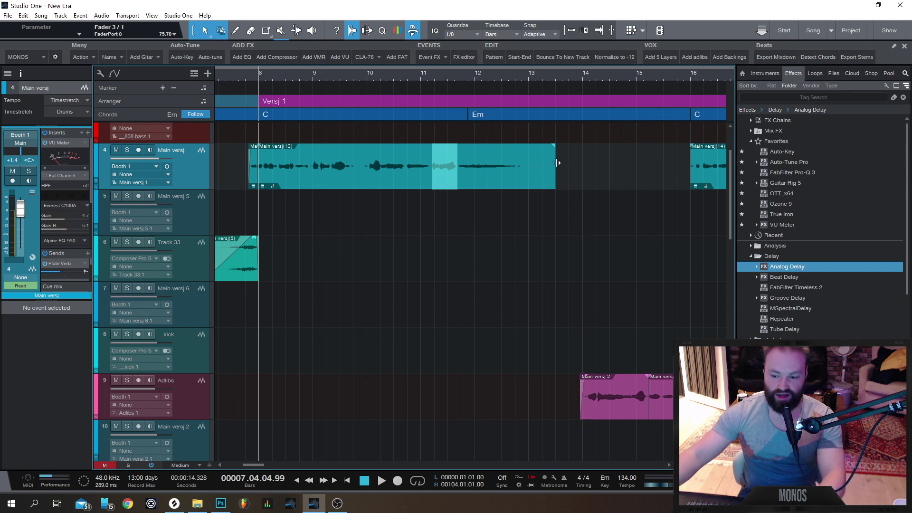
pyautogui.doubleClick(528, 157)
pyautogui.hotkey('ctrl', 'z')
pyautogui.doubleClick(466, 158)
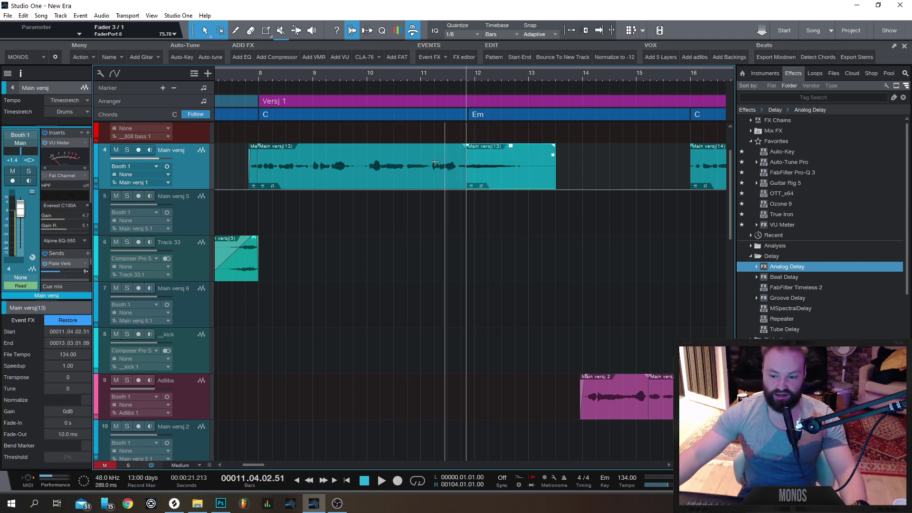
pyautogui.doubleClick(425, 159)
pyautogui.hotkey('ctrl', 'z')
pyautogui.hotkey('ctrl', 'z')
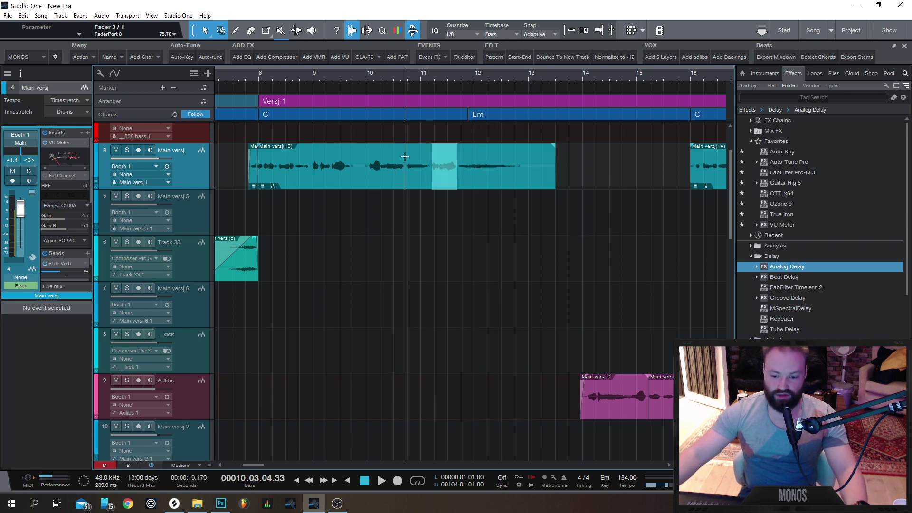
# Try splitting the first verse clip near bars 10 and 10.7, and undo both cuts
pyautogui.doubleClick(368, 151)
pyautogui.doubleClick(406, 157)
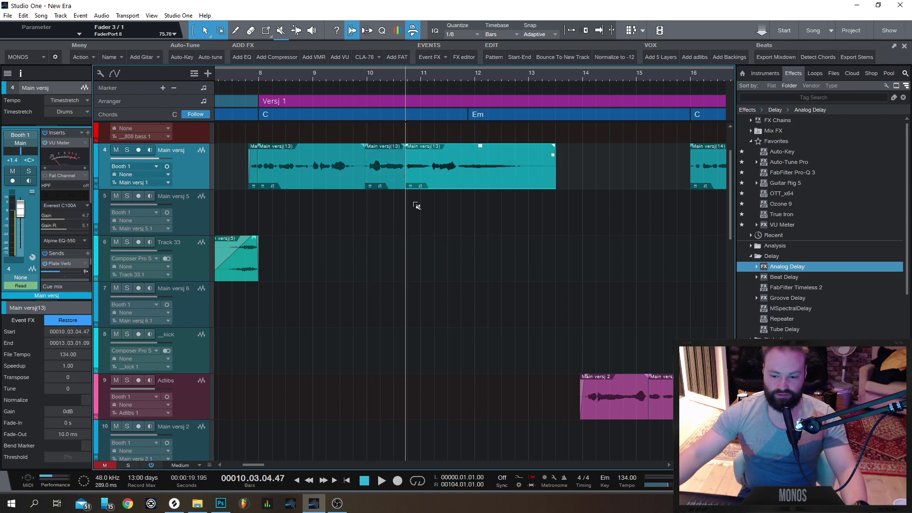
pyautogui.hotkey('ctrl', 'z')
pyautogui.hotkey('ctrl', 'z')
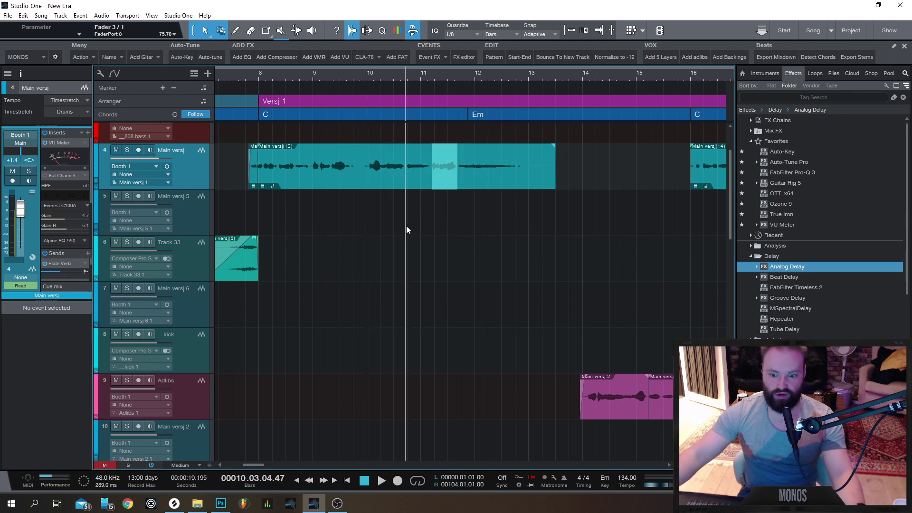
# Try deleting the quiet section after the last phrase of the first verse clip, leaving its end piece, and undo it
pyautogui.click(549, 198)
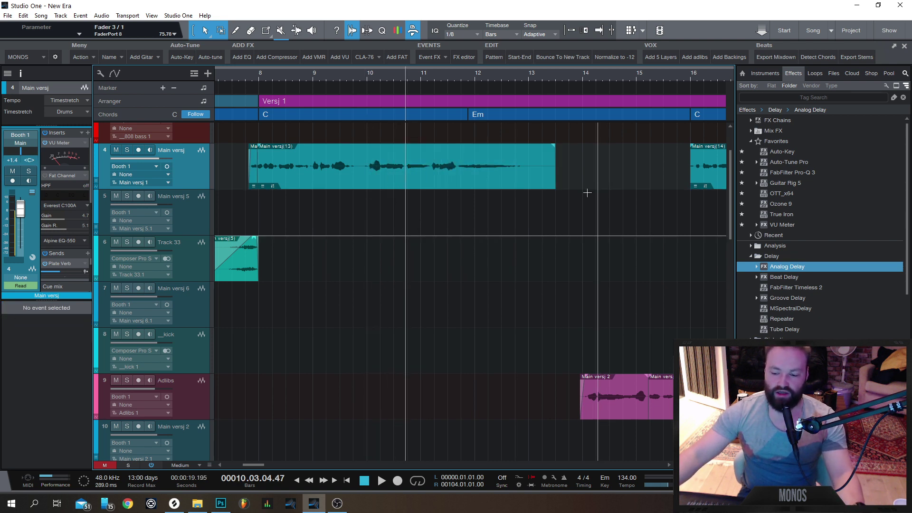
pyautogui.click(535, 183)
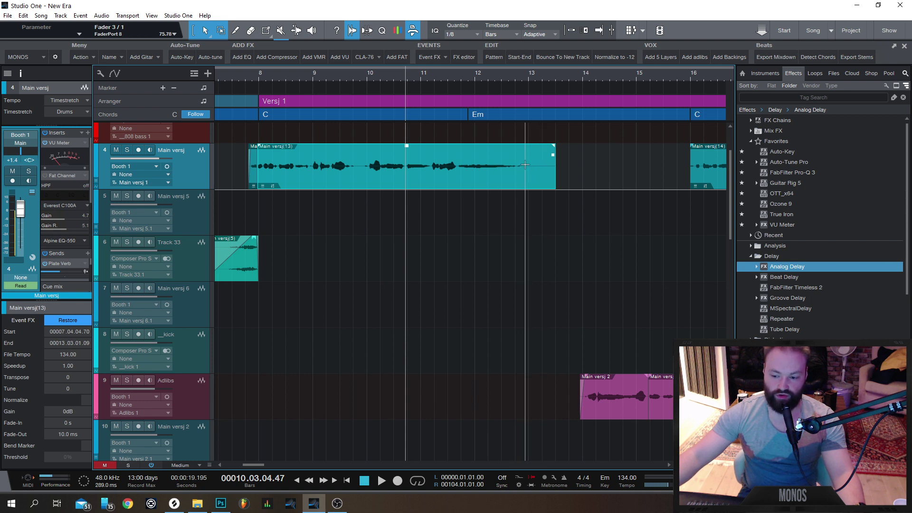
pyautogui.moveTo(524, 164); pyautogui.dragTo(457, 167)
pyautogui.press('Delete')
pyautogui.hotkey('ctrl', 'z')
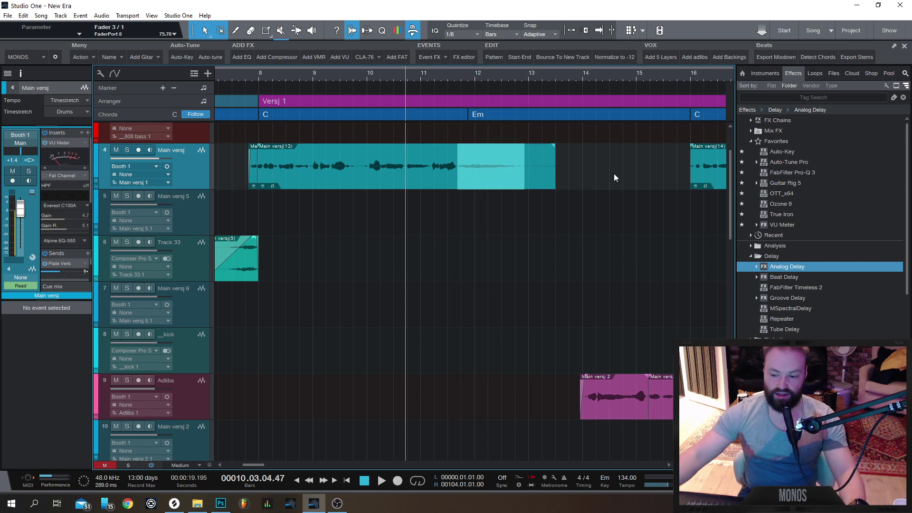
# Try deleting everything in the first verse clip from about bar 11.4 through its end, and undo the deletion
pyautogui.moveTo(595, 167); pyautogui.dragTo(445, 159)
pyautogui.click(632, 175)
pyautogui.click(559, 168)
pyautogui.press('Delete')
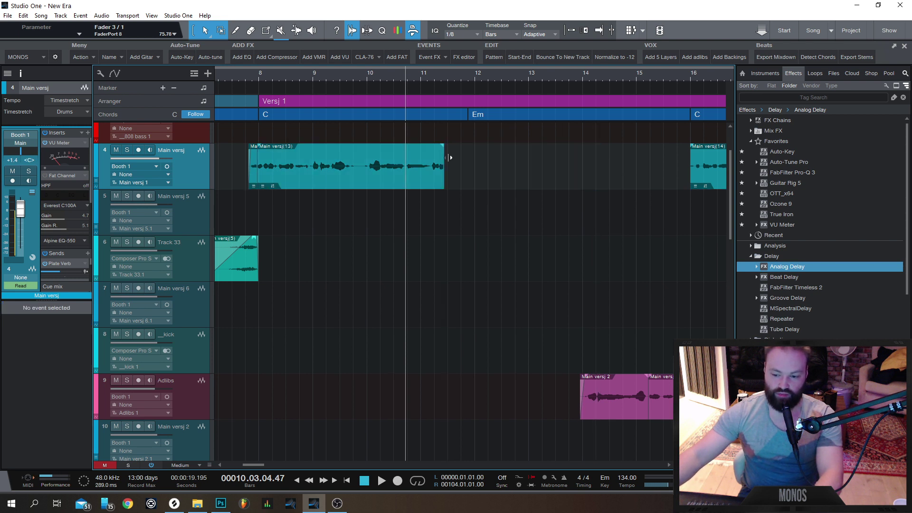
pyautogui.hotkey('ctrl', 'z')
# Select the first verse clip, Main versj(13), and extend its fade-out to 152 ms
pyautogui.click(598, 219)
pyautogui.click(556, 178)
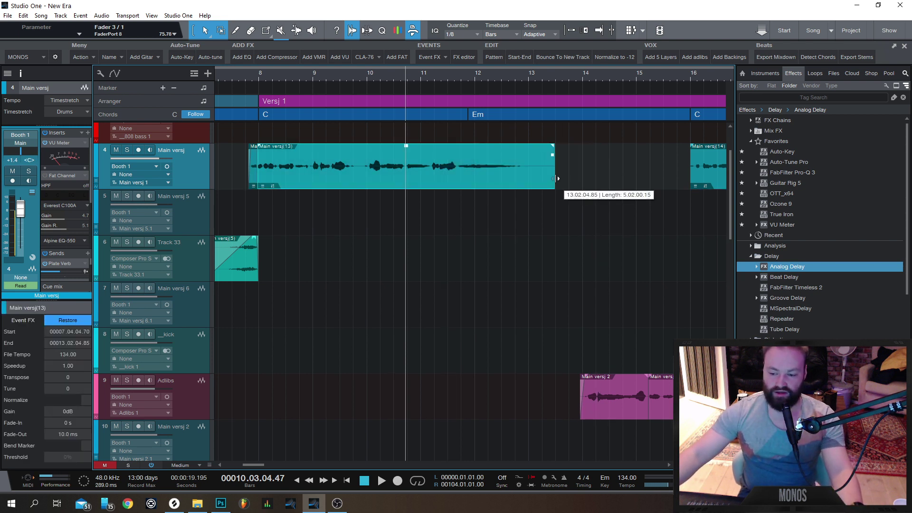
pyautogui.moveTo(552, 153); pyautogui.dragTo(547, 153)
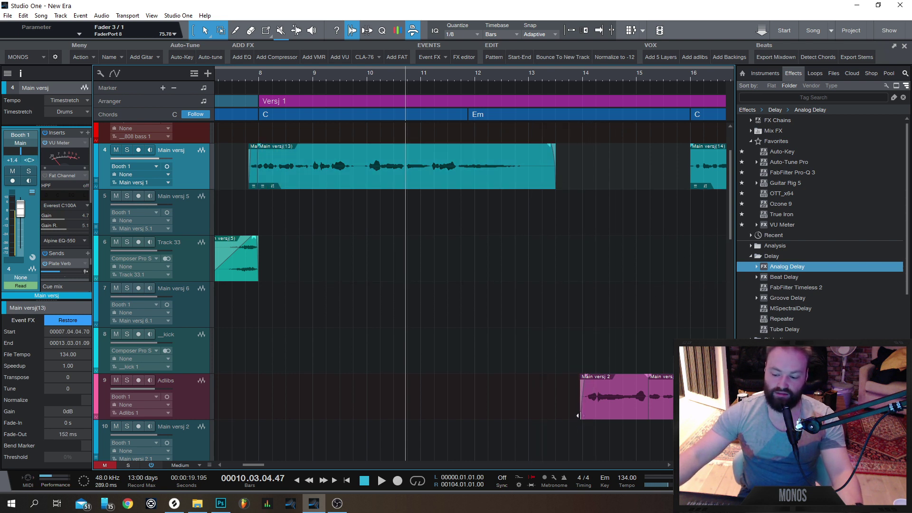
# Try adjusting the crossfade between the Main versj and Main versj(20) clips just before bar 76, and undo the last change
pyautogui.press('w')
pyautogui.press('w')
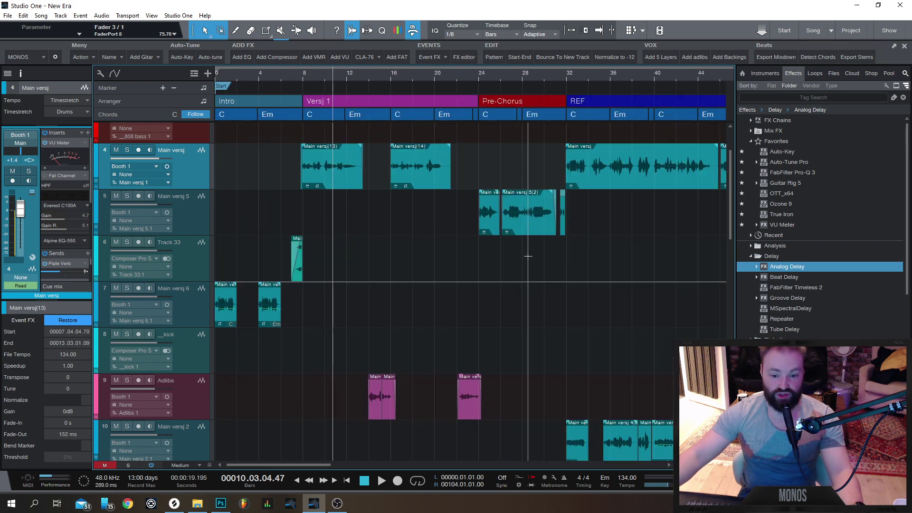
pyautogui.scroll(4, 565, 204)
pyautogui.scroll(-5, 591, 235)
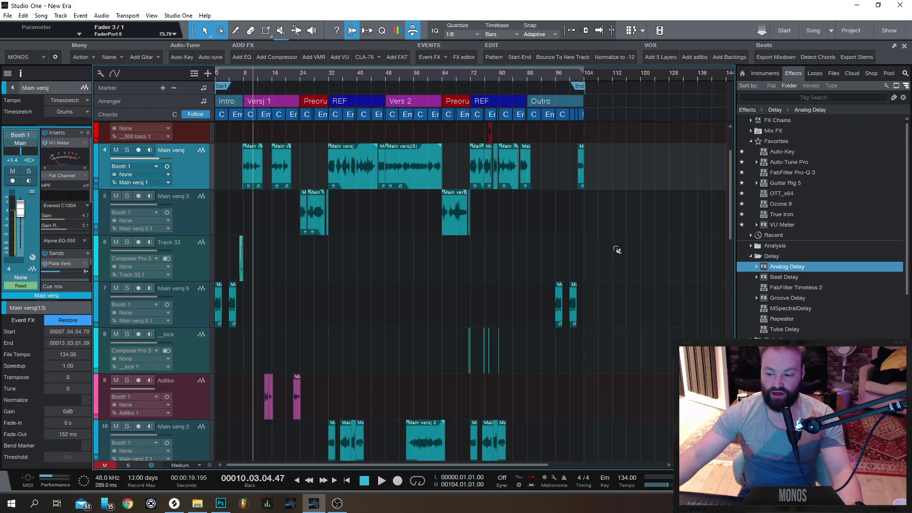
pyautogui.scroll(8, 504, 203)
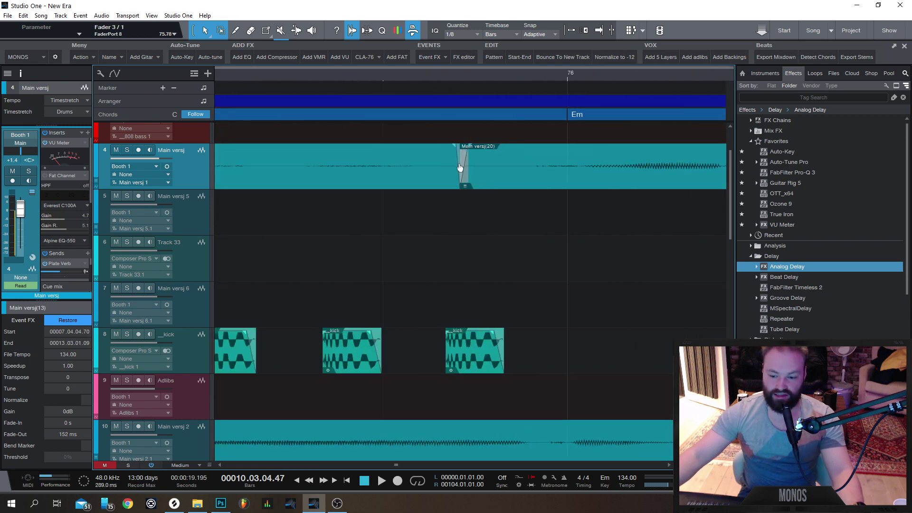
pyautogui.moveTo(459, 171)
pyautogui.mouseDown()
pyautogui.moveTo(461, 157)
pyautogui.moveTo(461, 169)
pyautogui.mouseUp()
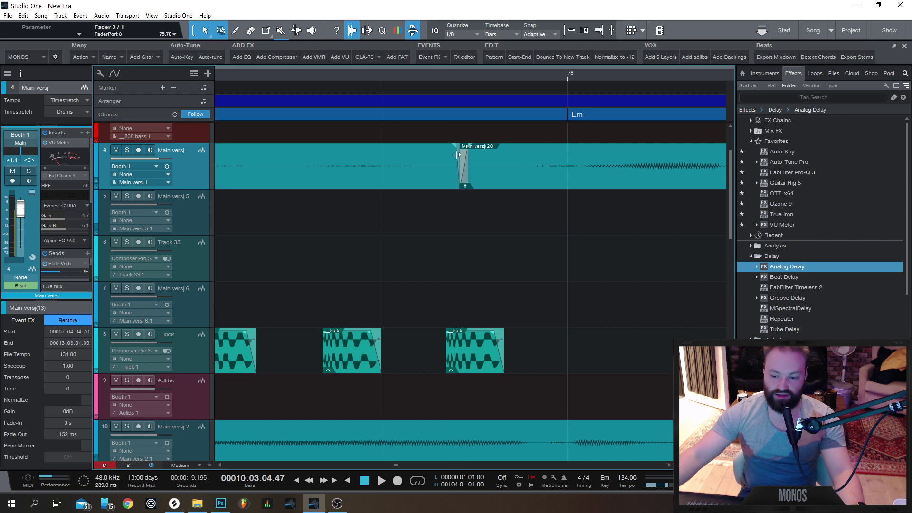
pyautogui.moveTo(459, 172); pyautogui.dragTo(458, 172)
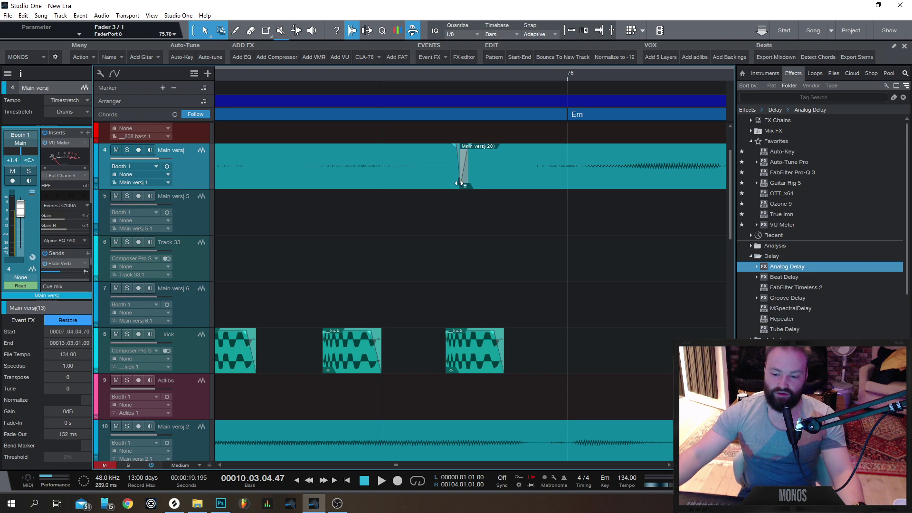
pyautogui.moveTo(458, 185); pyautogui.dragTo(459, 166)
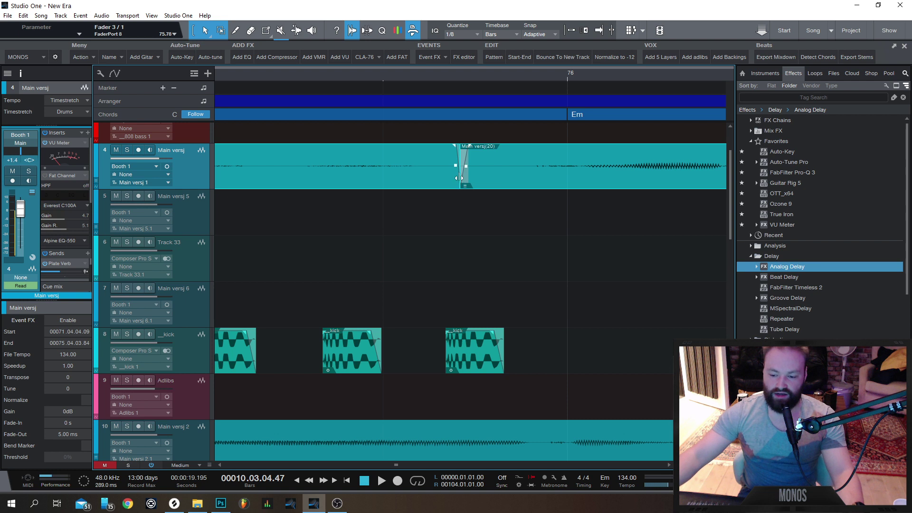
pyautogui.moveTo(462, 172)
pyautogui.mouseDown()
pyautogui.moveTo(522, 172)
pyautogui.moveTo(449, 169)
pyautogui.moveTo(520, 169)
pyautogui.moveTo(466, 175)
pyautogui.mouseUp()
pyautogui.hotkey('ctrl', 'z')
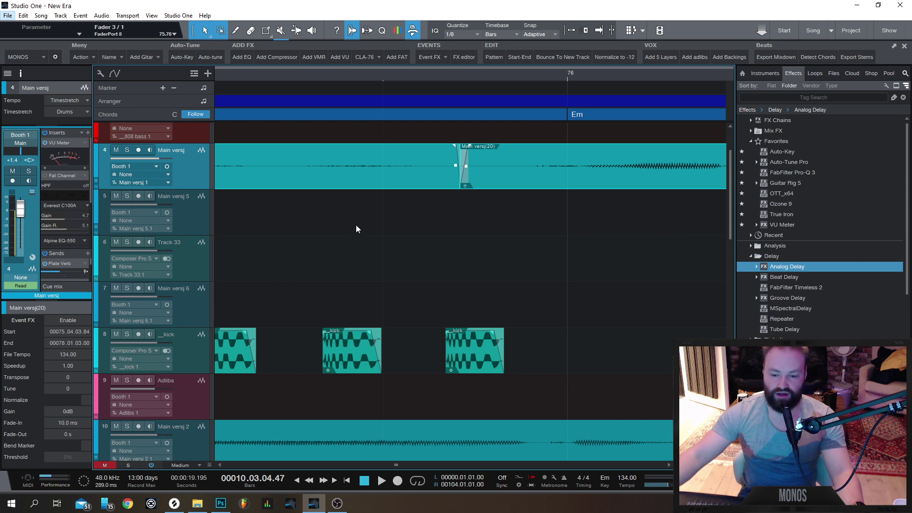
# Choose the Paint tool's Freehand shape, and return to the Arrow tool without drawing anything in the arrangement
pyautogui.scroll(-5, 385, 239)
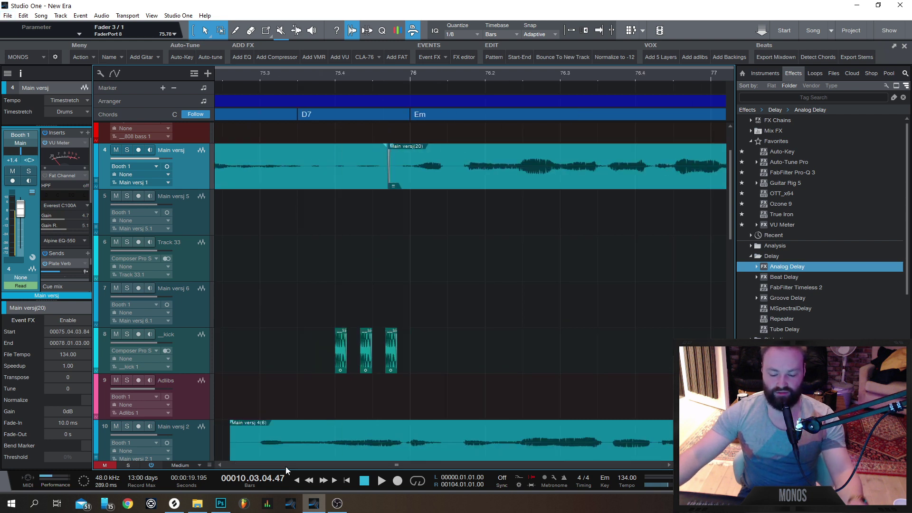
pyautogui.scroll(-5, 286, 466)
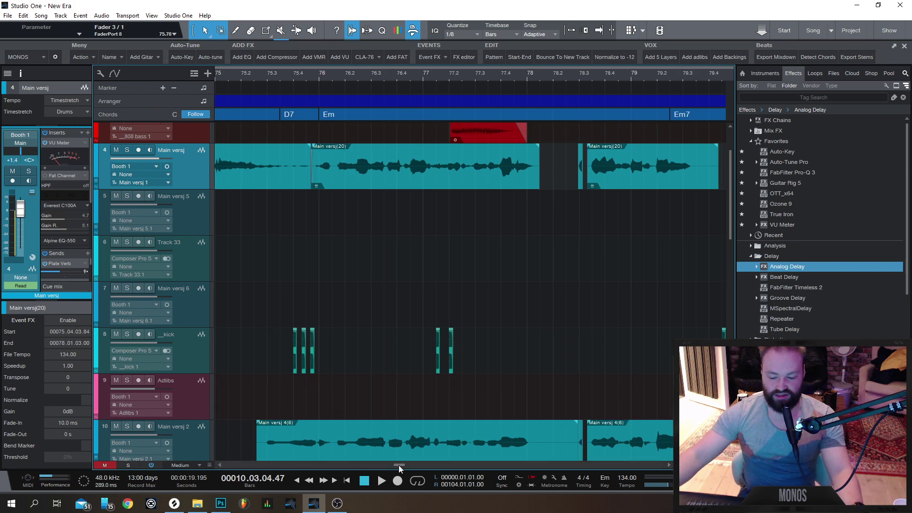
pyautogui.scroll(-10, 398, 465)
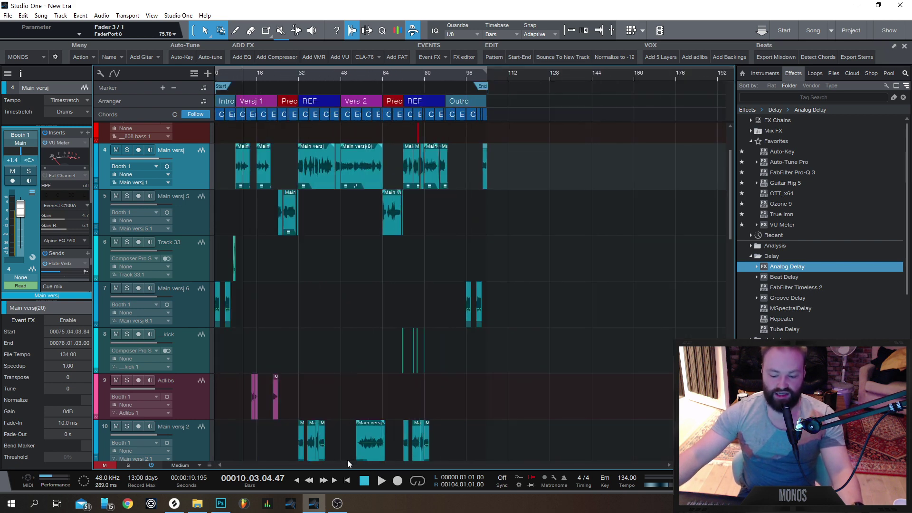
pyautogui.scroll(5, 247, 340)
pyautogui.moveTo(291, 463); pyautogui.dragTo(257, 456)
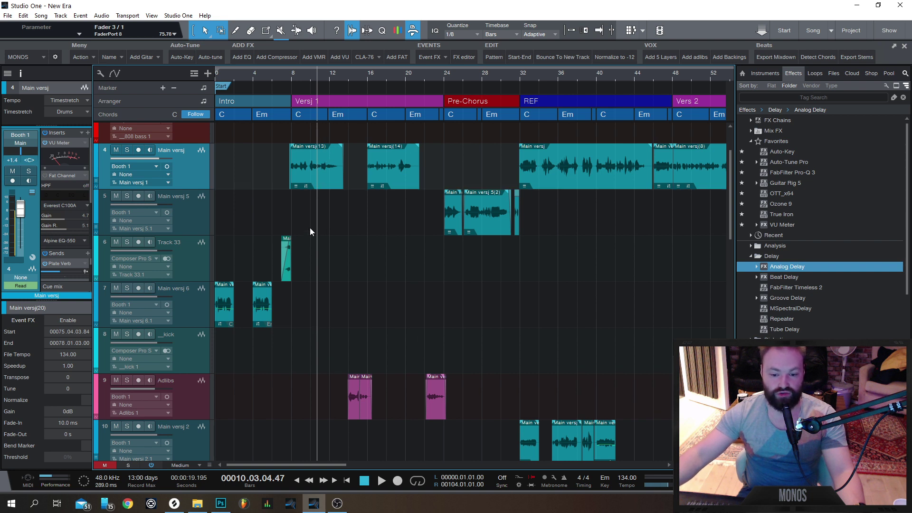
pyautogui.click(265, 32)
pyautogui.click(266, 36)
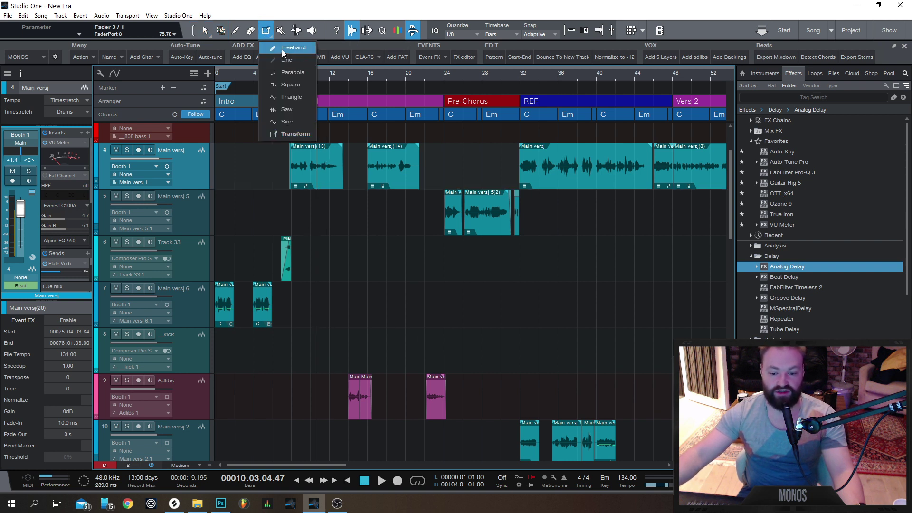
pyautogui.click(280, 46)
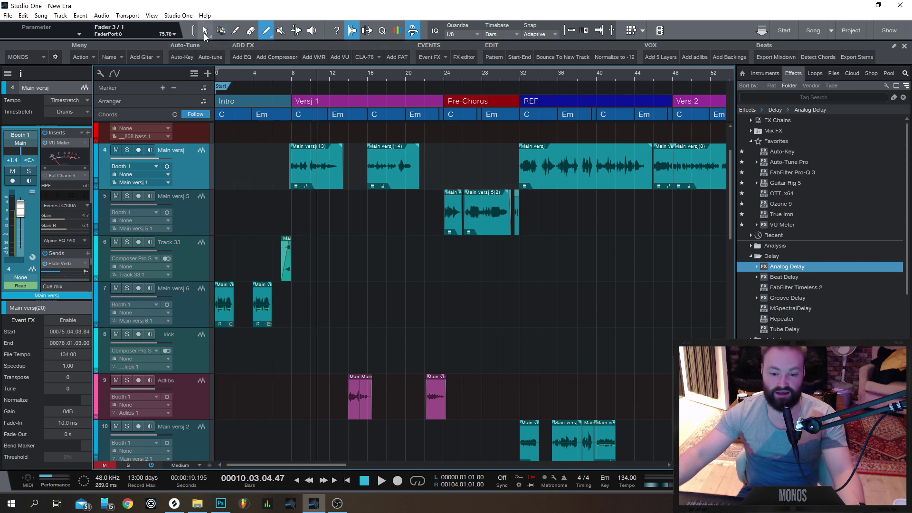
pyautogui.click(205, 32)
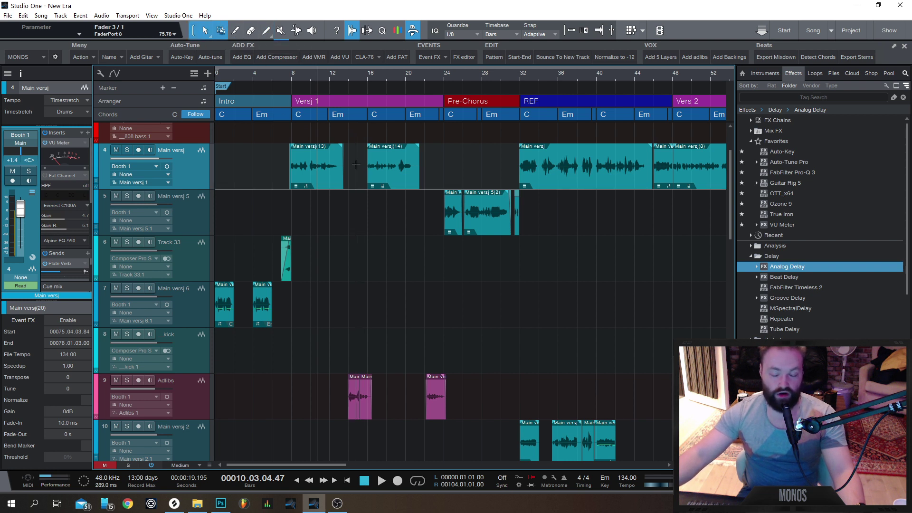
# Try drawing sine-shaped volume automation on the Main versj 6 track from about bar 10 to bar 27, and undo it
pyautogui.click(271, 33)
pyautogui.click(267, 32)
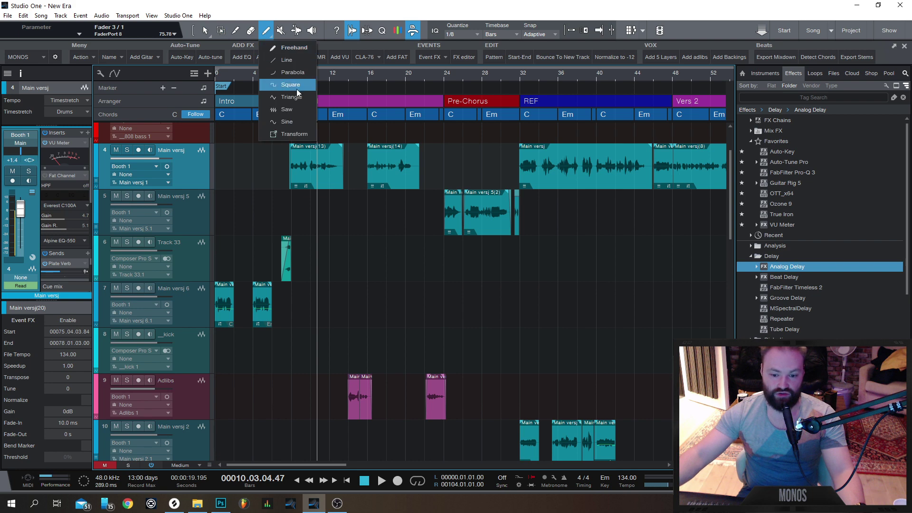
pyautogui.click(298, 124)
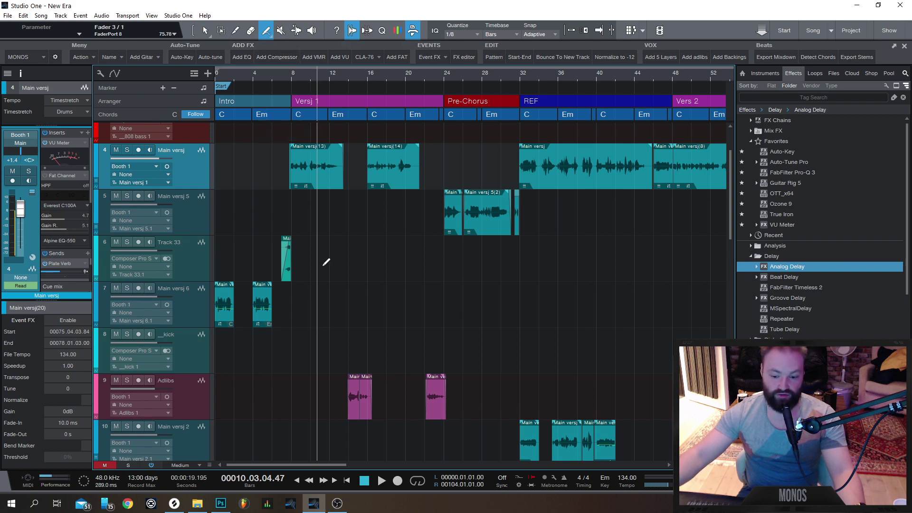
pyautogui.press('a')
pyautogui.moveTo(306, 290); pyautogui.dragTo(472, 291)
pyautogui.moveTo(329, 305)
pyautogui.mouseDown()
pyautogui.moveTo(449, 326)
pyautogui.moveTo(462, 350)
pyautogui.mouseUp()
pyautogui.hotkey('ctrl', 'z')
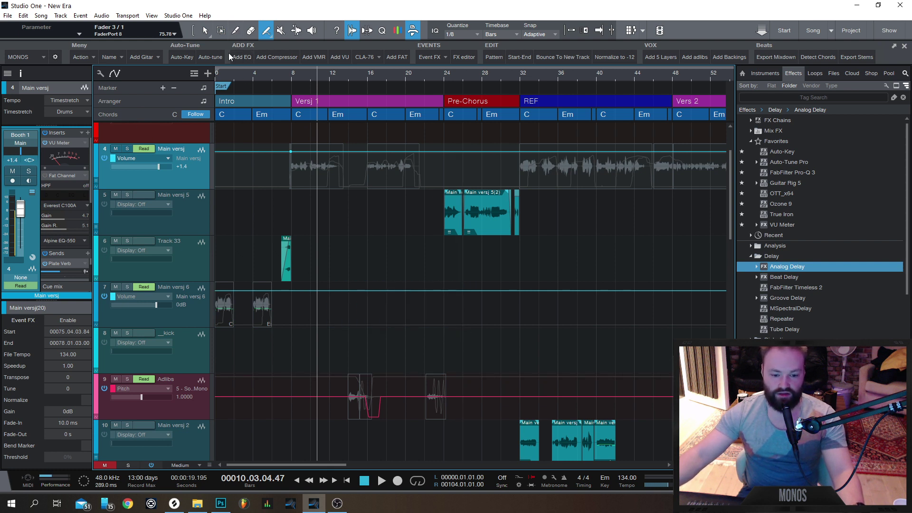
# Activate the Split, Eraser and Mute tools in turn, and return to the Arrow tool
pyautogui.click(236, 34)
pyautogui.click(251, 34)
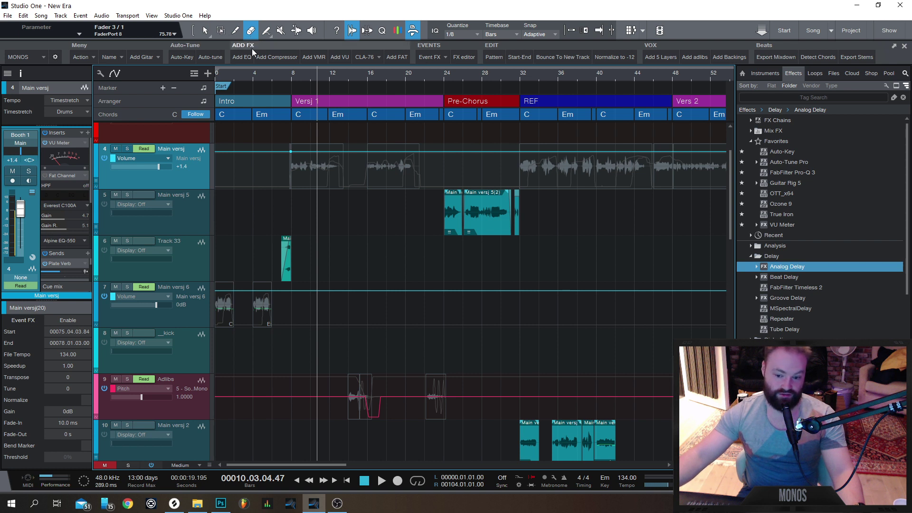
pyautogui.click(283, 32)
pyautogui.click(206, 31)
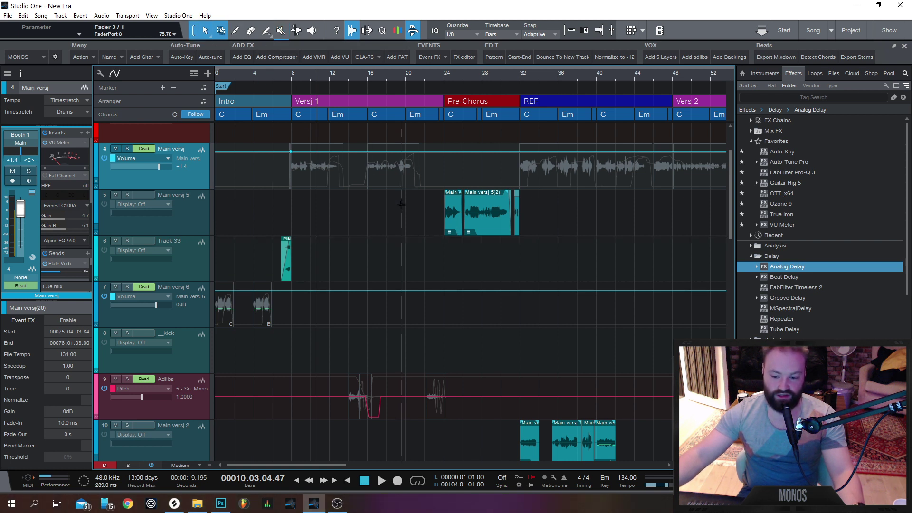
# Set the Mute Tool as the Arrow tool's alternative tool, and hide the track automation
pyautogui.click(204, 32)
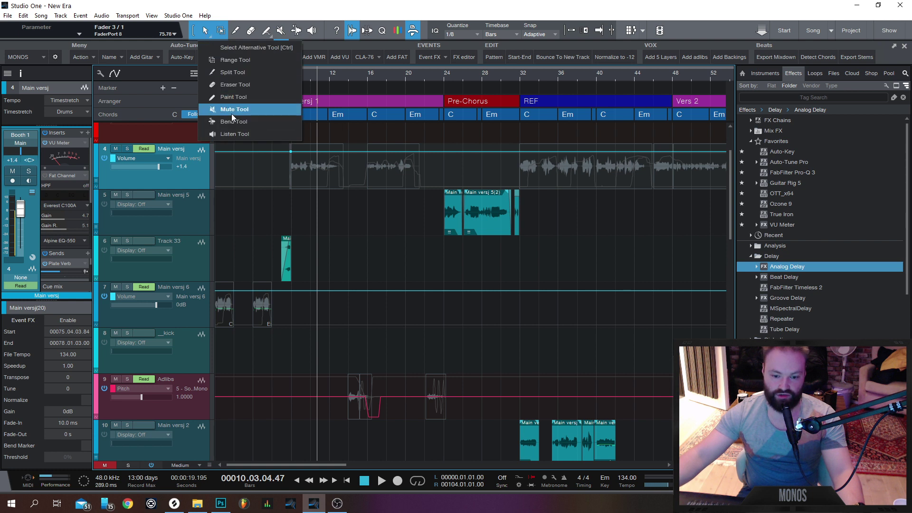
pyautogui.click(232, 110)
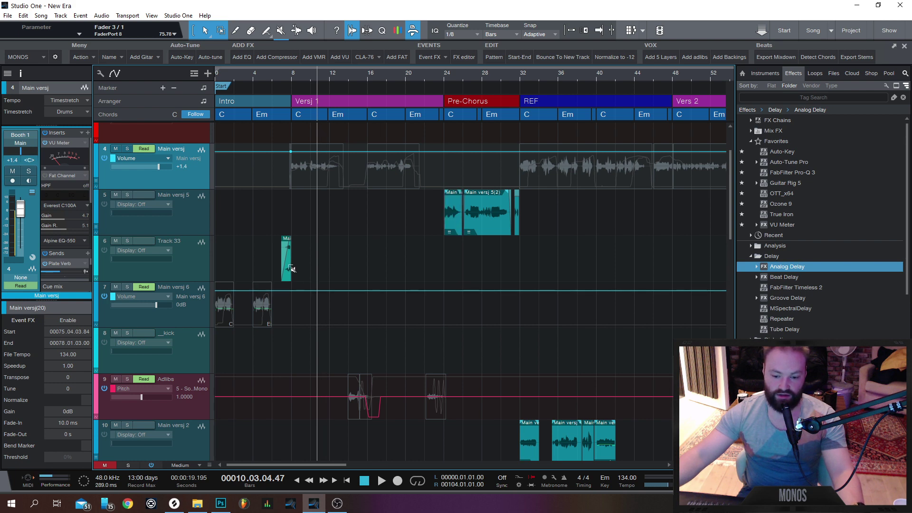
pyautogui.press('a')
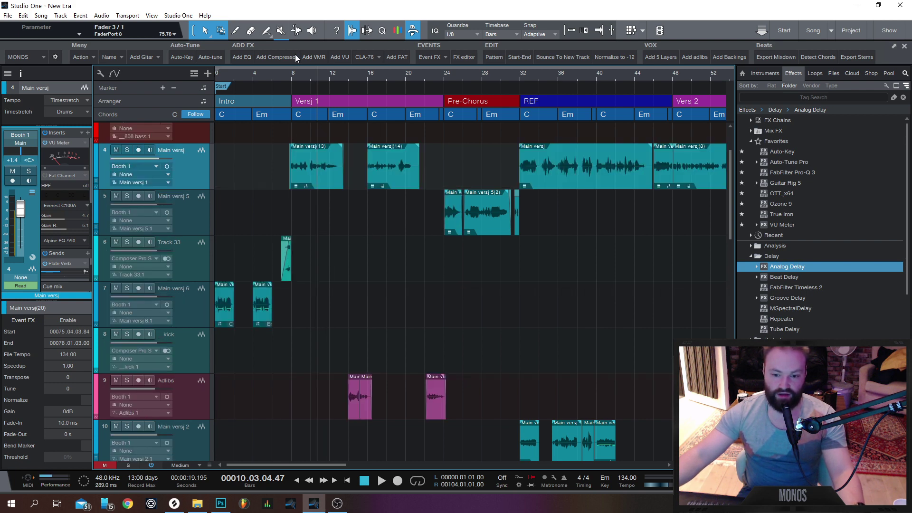
# Audition the beginning of the first verse clip, Main versj(13), with the Listen tool
pyautogui.click(311, 32)
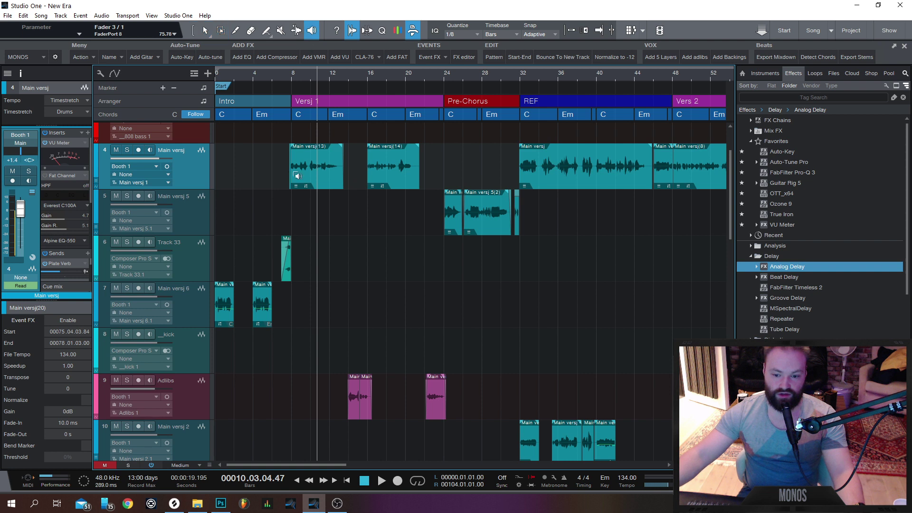
pyautogui.click(296, 172)
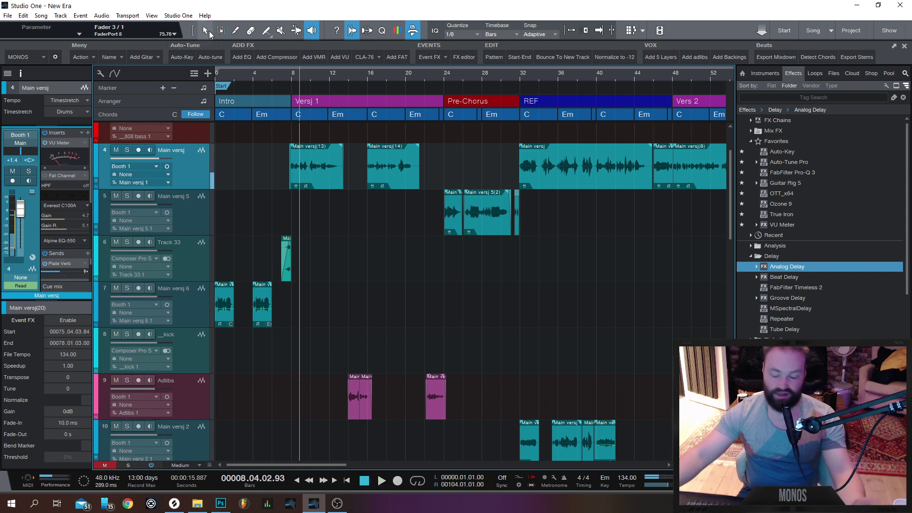
# Set the Paint tool's shape back to Freehand and return to the Arrow tool
pyautogui.click(266, 32)
pyautogui.click(280, 48)
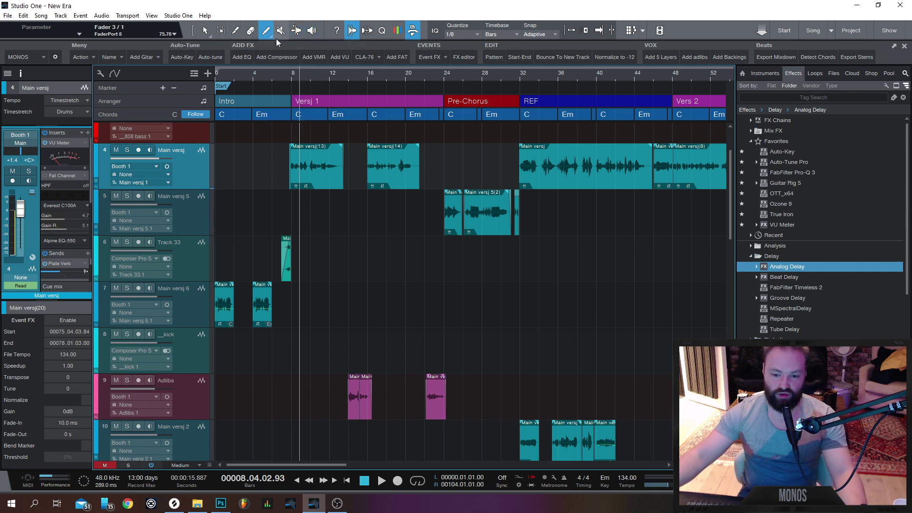
pyautogui.click(207, 32)
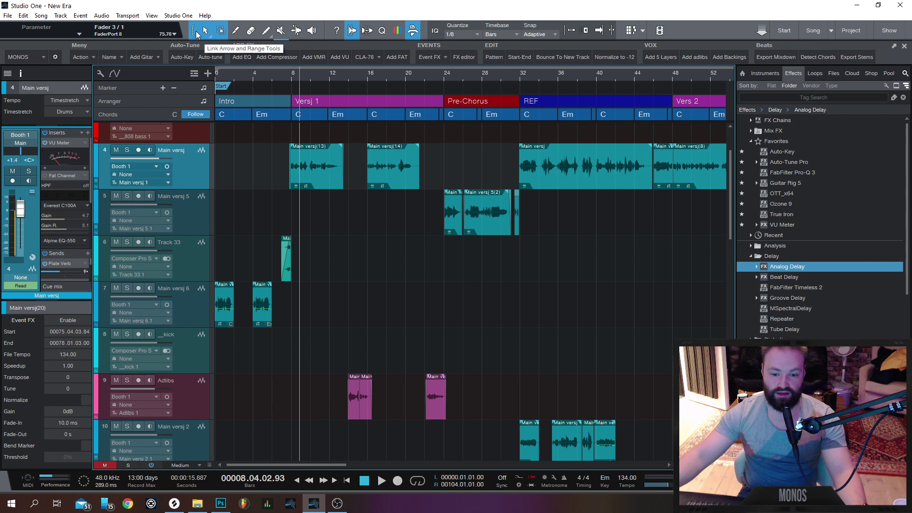
# Unlink and relink the Arrow and Range tools, and try a range selection across the first verse clip before clearing it
pyautogui.click(192, 38)
pyautogui.click(194, 37)
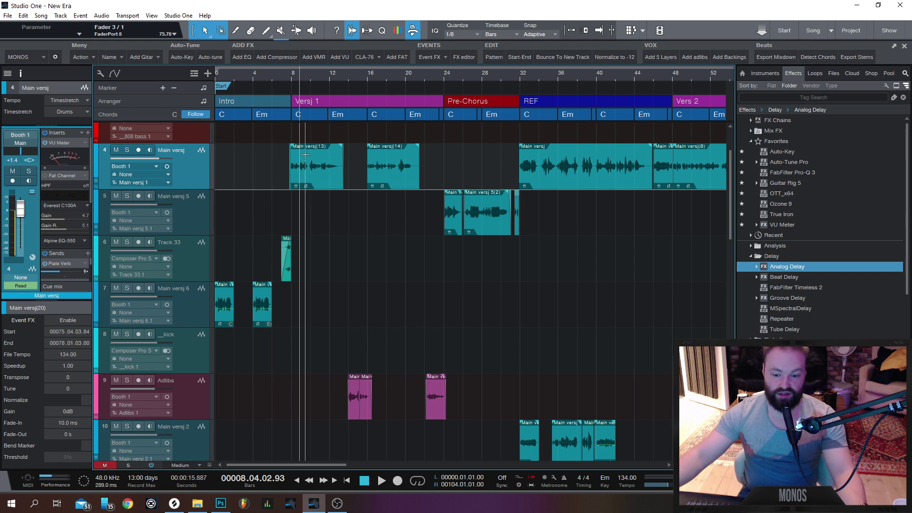
pyautogui.moveTo(305, 153); pyautogui.dragTo(334, 210)
pyautogui.click(328, 217)
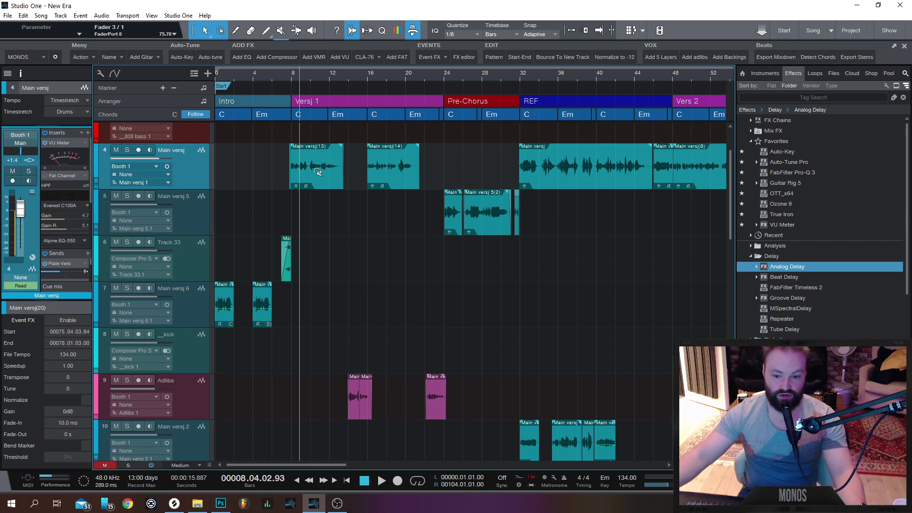
# Try deleting the range from about bar 11.4 to bar 12.6 in the first verse clip, and undo the deletion
pyautogui.press('7')
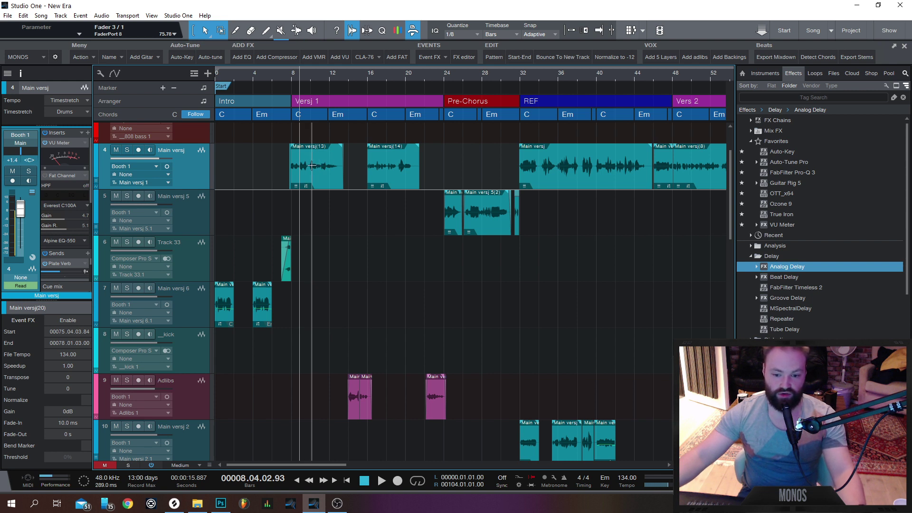
pyautogui.moveTo(335, 167); pyautogui.dragTo(323, 168)
pyautogui.press('Delete')
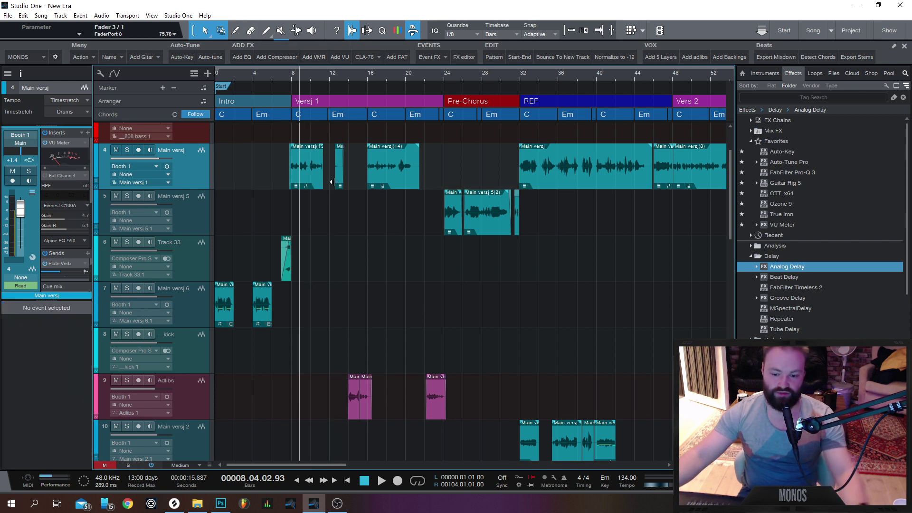
pyautogui.hotkey('ctrl', 'z')
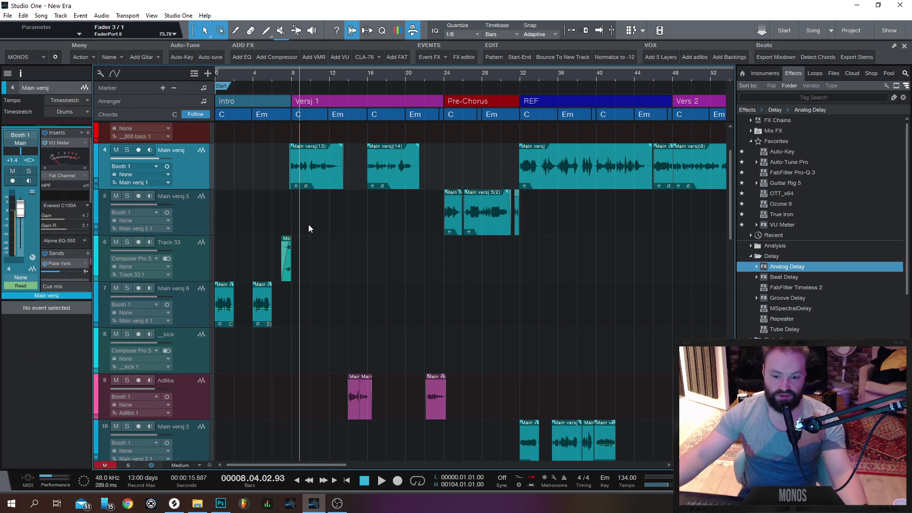
# View the intro clip starting at bar 4 on the Main versj 6 track in the Melodyne editor, and close the editor
pyautogui.click(314, 176)
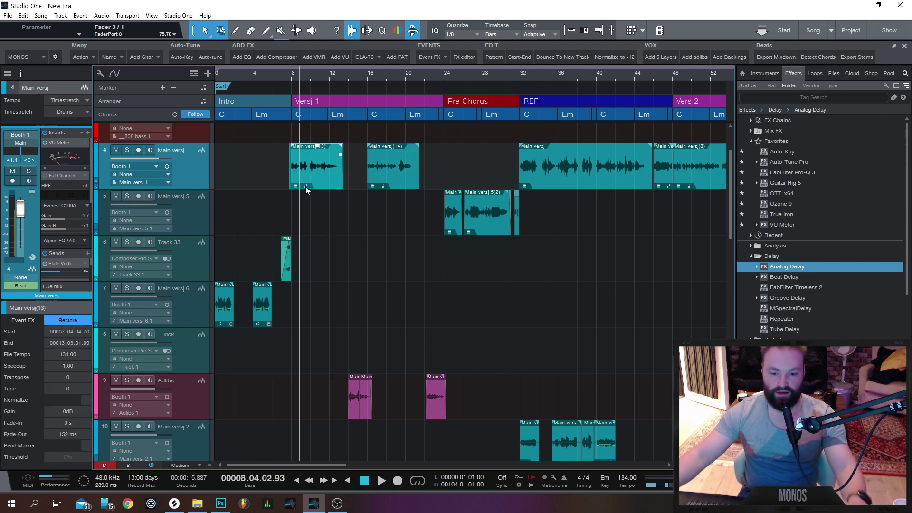
pyautogui.hotkey('ctrl', 'm')
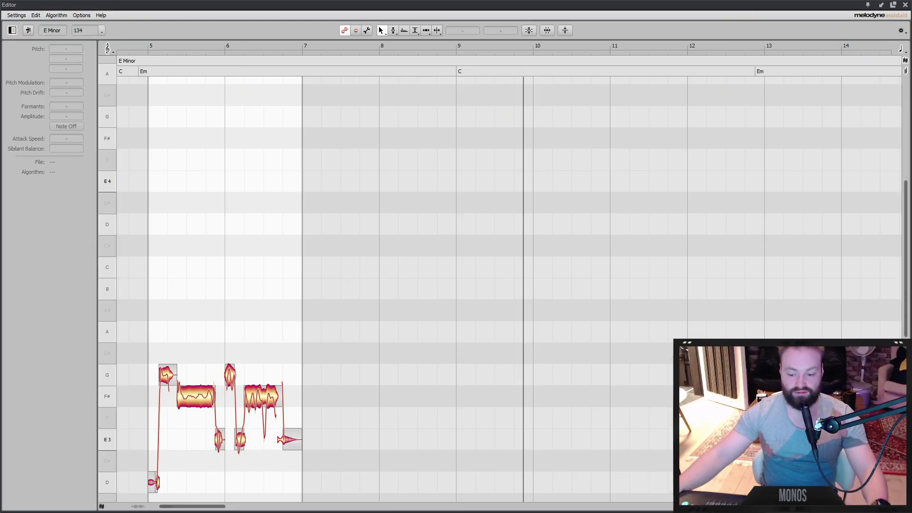
pyautogui.press('F2')
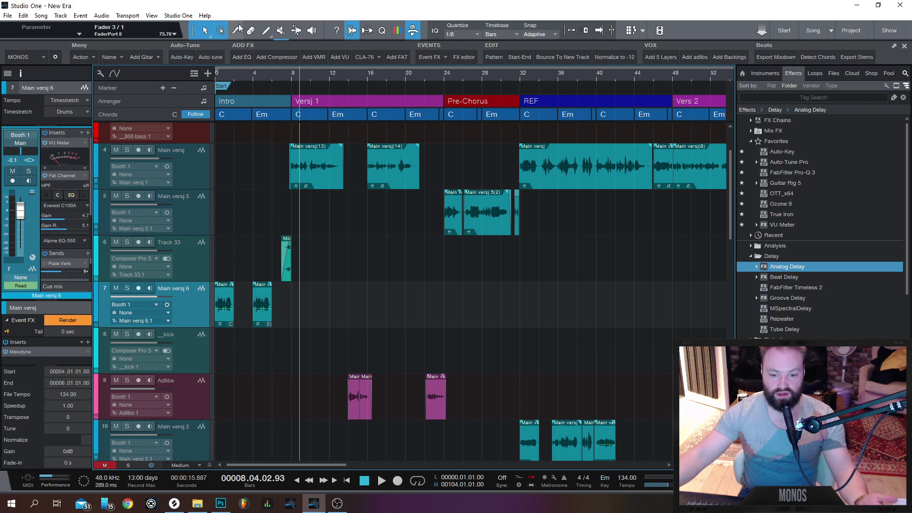
pyautogui.scroll(5, 319, 202)
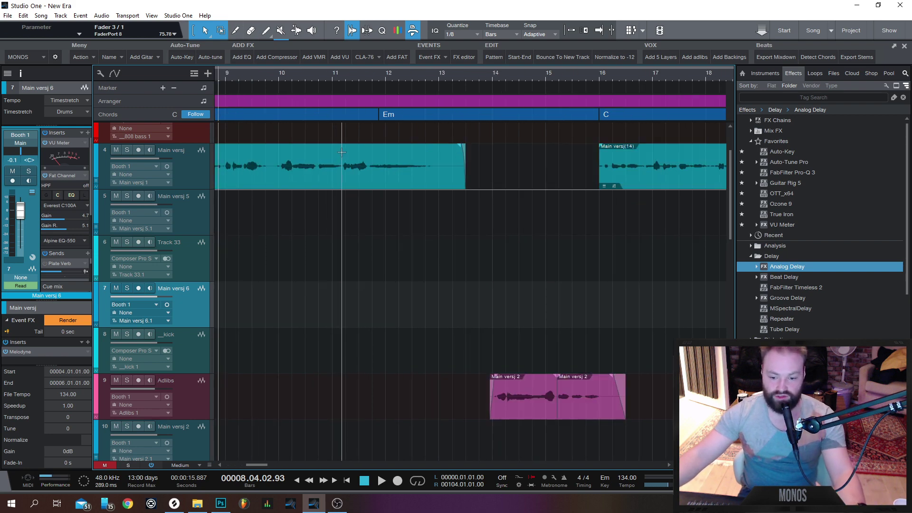
# Open the intro clip starting at bar 4 on the Main versj 6 track in Melodyne and play it back
pyautogui.doubleClick(341, 152)
pyautogui.hotkey('ctrl', 'z')
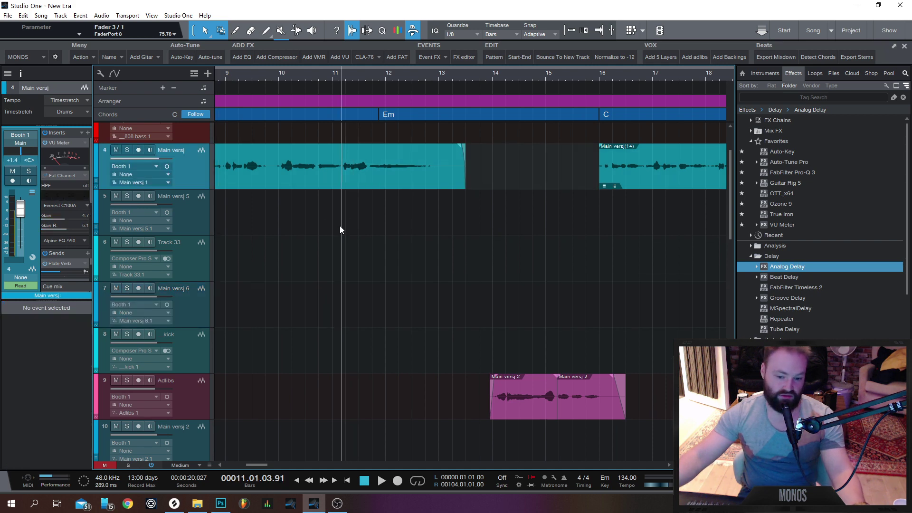
pyautogui.scroll(-3, 311, 228)
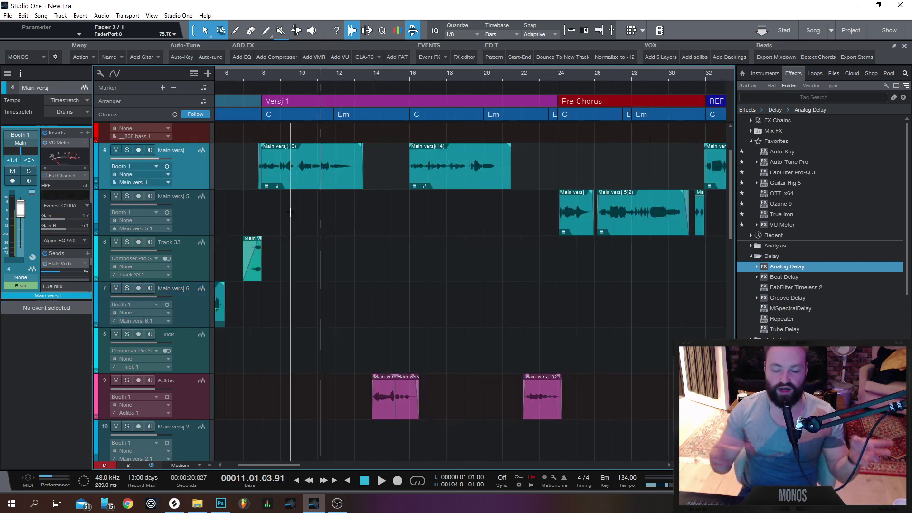
pyautogui.scroll(-1, 373, 291)
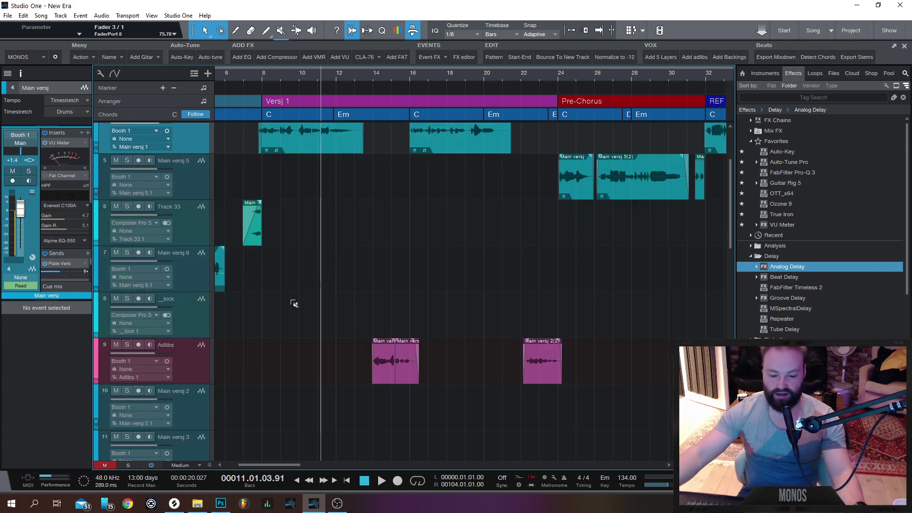
pyautogui.scroll(-3, 295, 304)
pyautogui.doubleClick(251, 273)
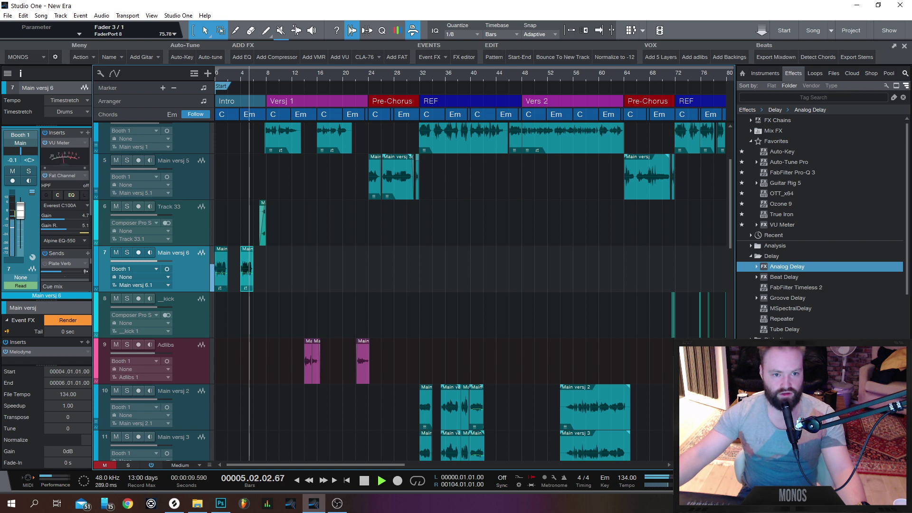
pyautogui.press('space')
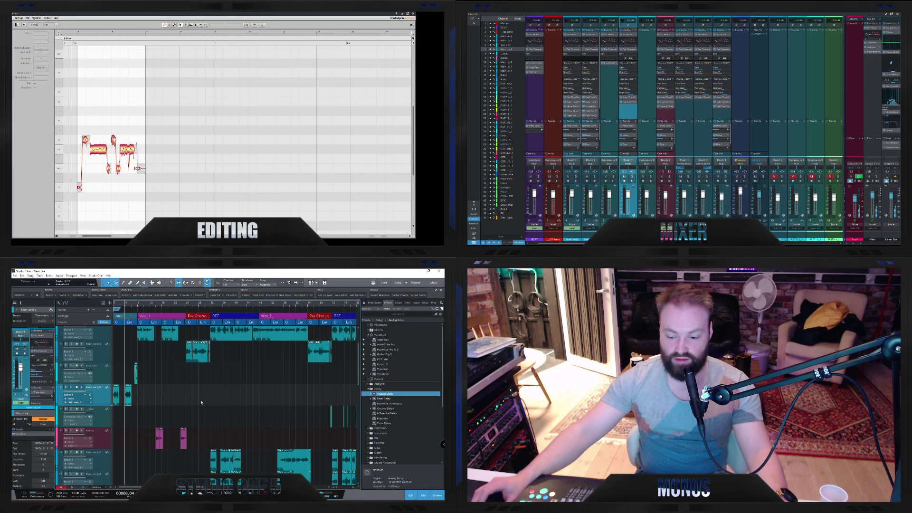
# Try Melodyne on the Main versj 5(2) pre-chorus clip, play it back, undo the effect and deselect the clip
pyautogui.click(199, 360)
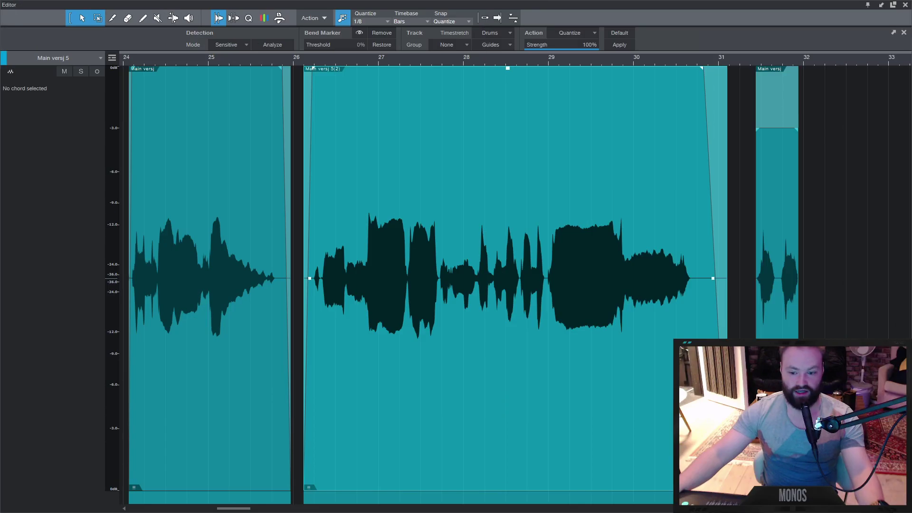
pyautogui.hotkey('ctrl', 'm')
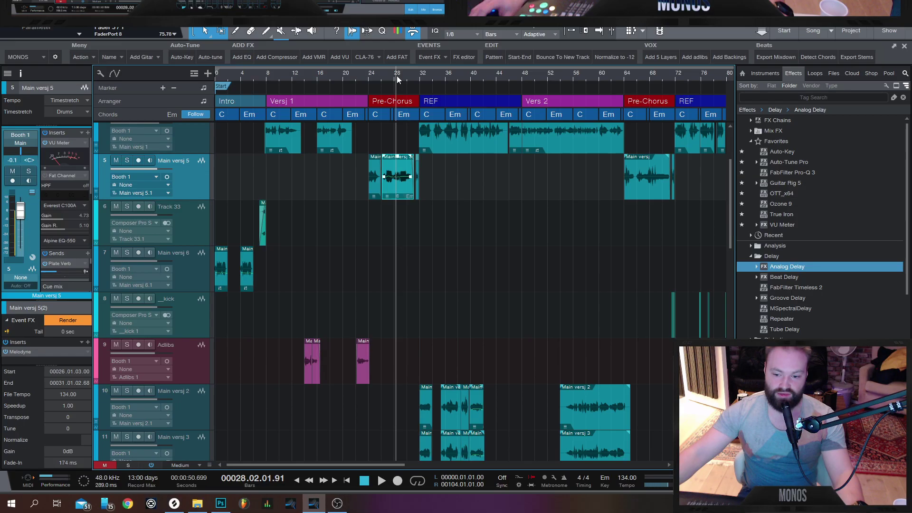
pyautogui.press('space')
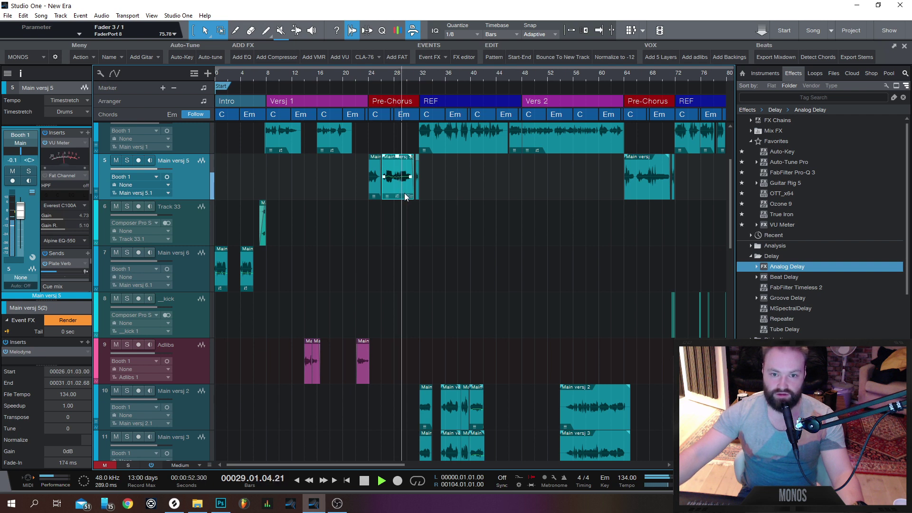
pyautogui.press('space')
pyautogui.hotkey('ctrl', 'z')
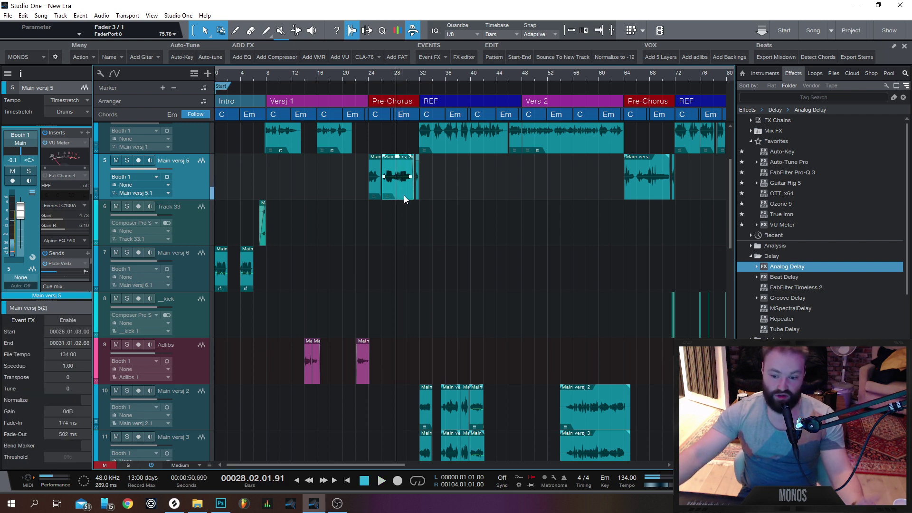
pyautogui.click(415, 238)
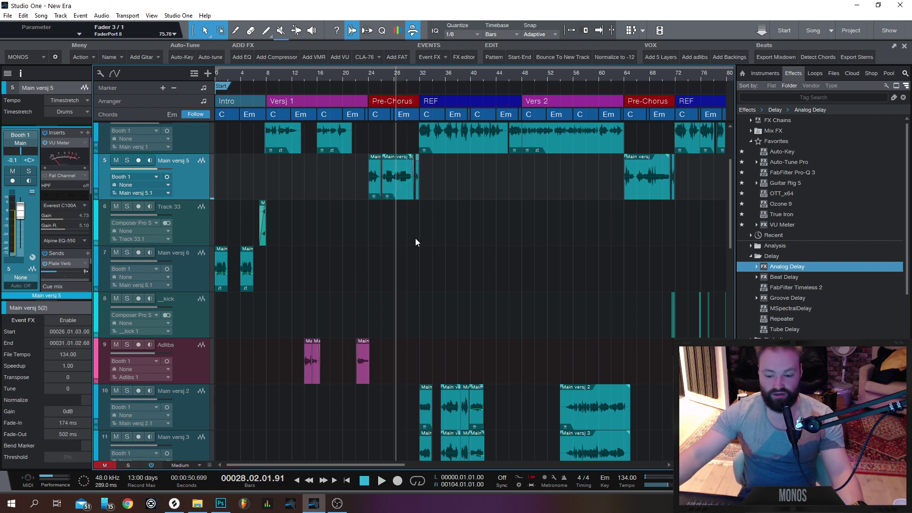
# Place the playback cursor just before bar 72 at the second REF section and show the track automation
pyautogui.moveTo(366, 464); pyautogui.dragTo(424, 417)
pyautogui.scroll(-2, 437, 384)
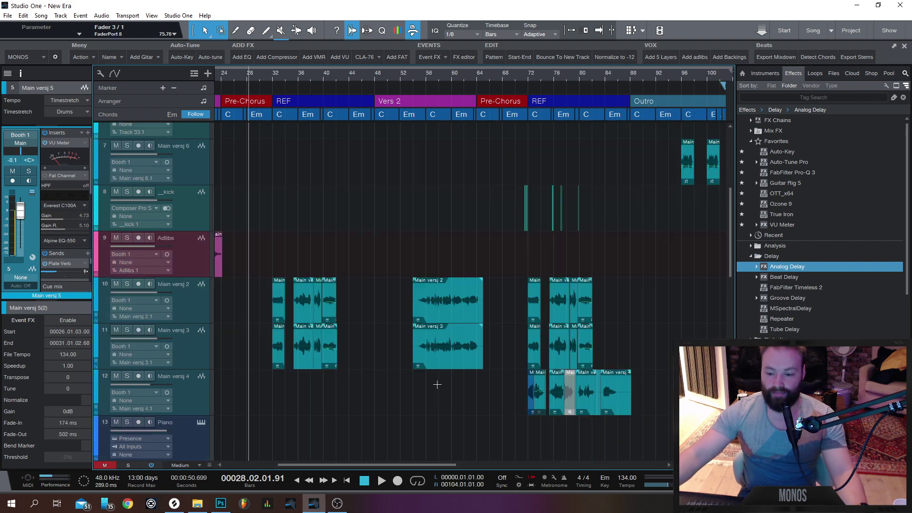
pyautogui.scroll(-2, 436, 384)
pyautogui.moveTo(428, 465); pyautogui.dragTo(466, 466)
pyautogui.scroll(-2, 454, 368)
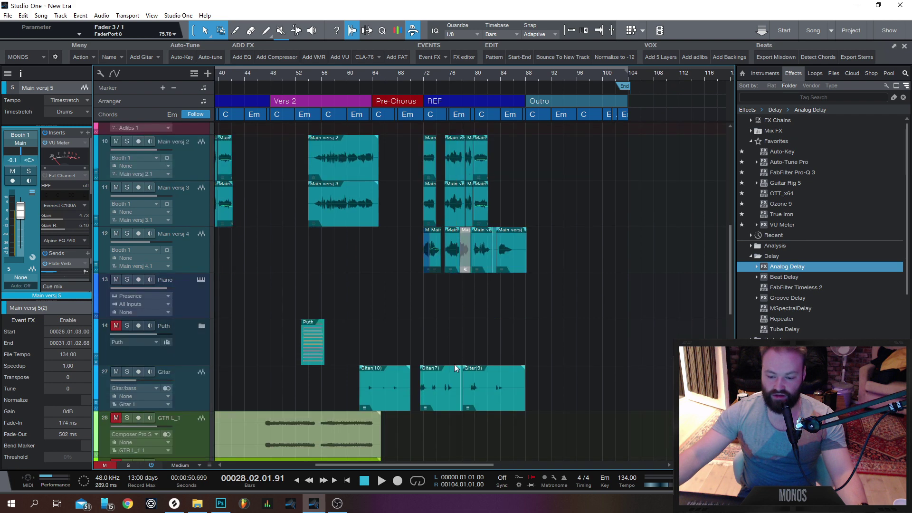
pyautogui.scroll(3, 454, 367)
pyautogui.click(423, 78)
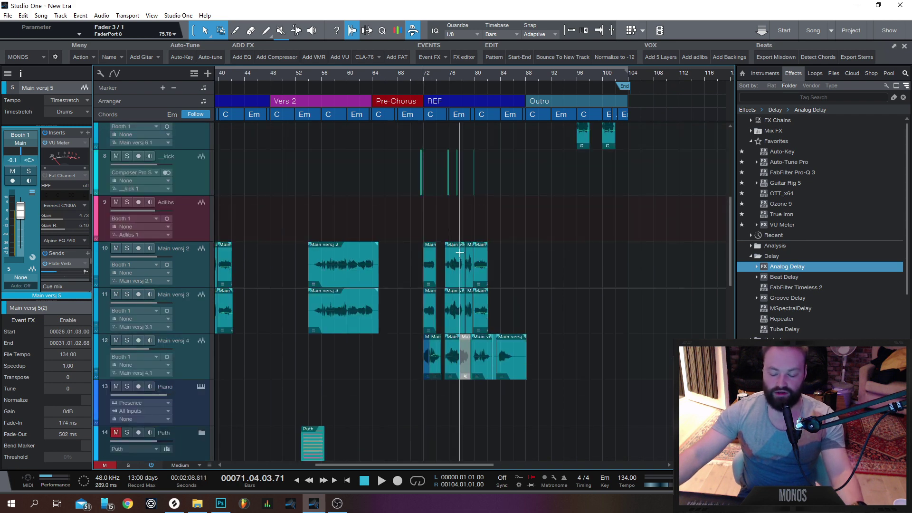
pyautogui.scroll(5, 445, 409)
pyautogui.press('a')
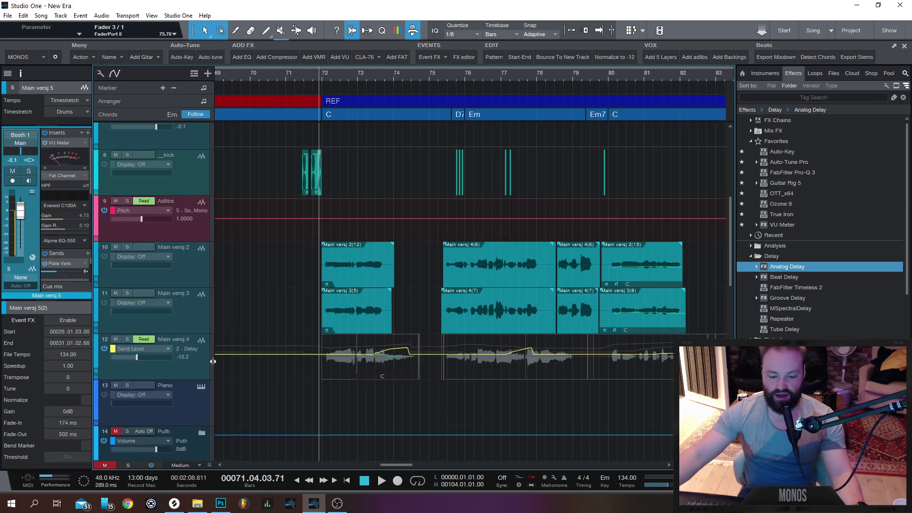
# Expand the Main versj 4 track's automation lanes and view its two Send Level envelopes and its Volume envelope
pyautogui.click(96, 370)
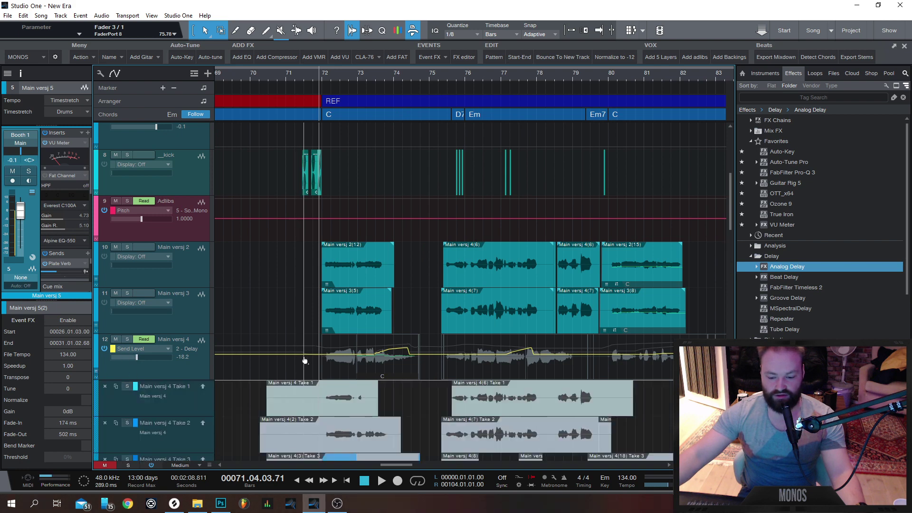
pyautogui.click(95, 340)
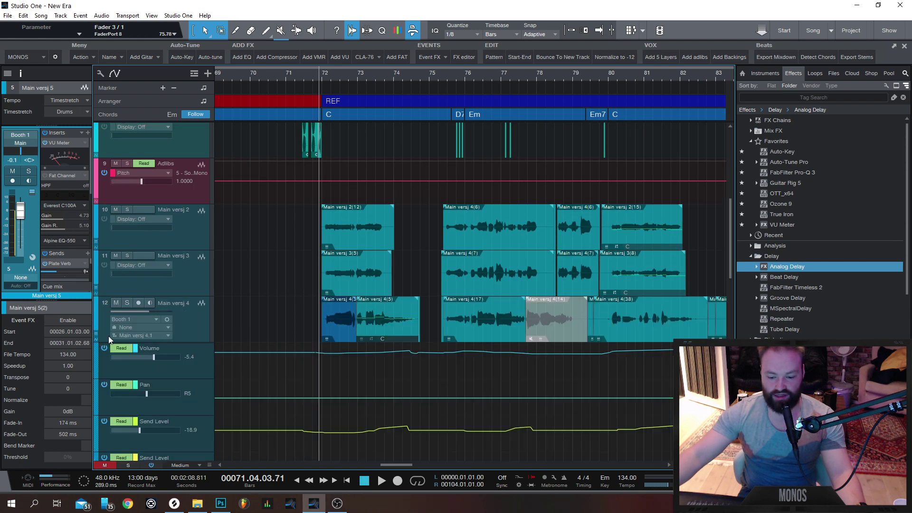
pyautogui.scroll(-3, 386, 375)
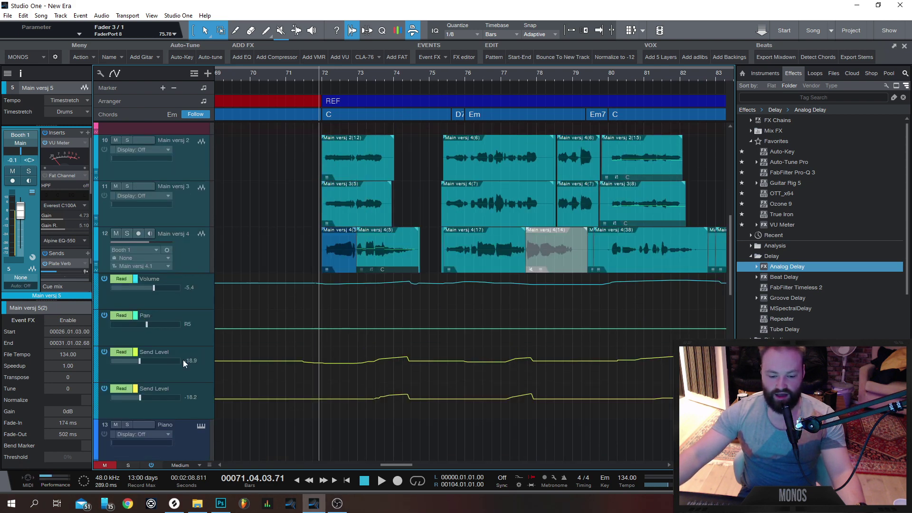
pyautogui.click(185, 363)
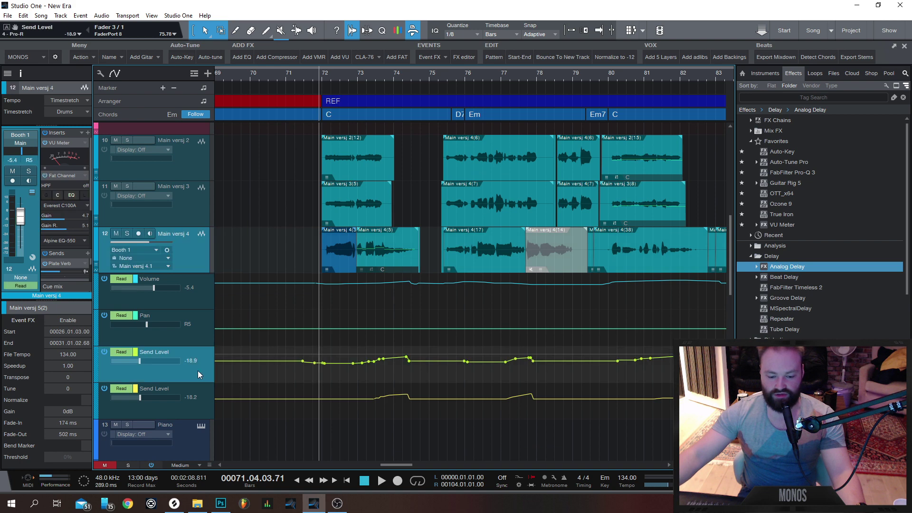
pyautogui.click(199, 398)
pyautogui.click(197, 282)
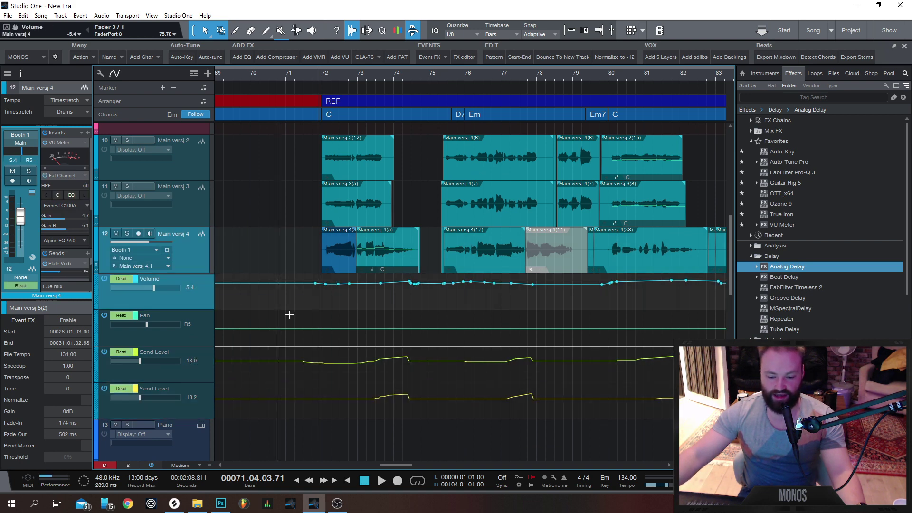
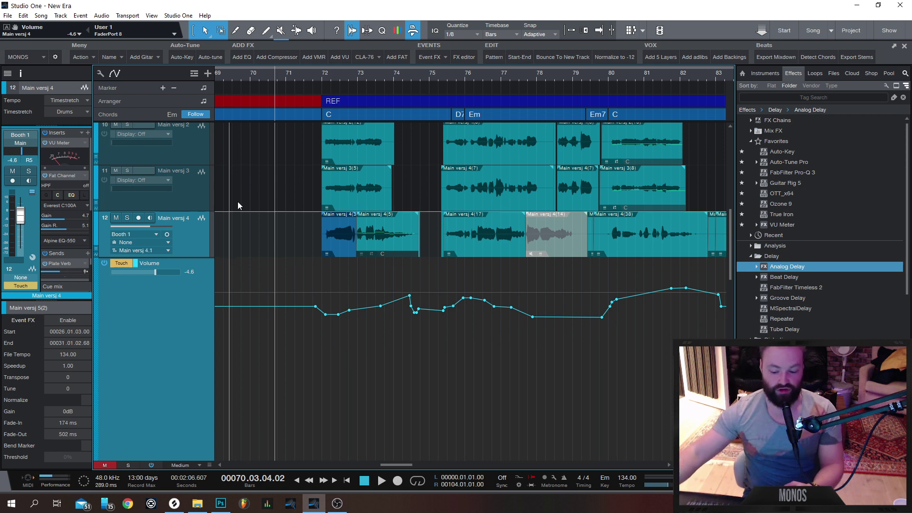
# Switch the Main versj 4 volume automation mode to Read and back to Touch
pyautogui.rightClick(399, 482)
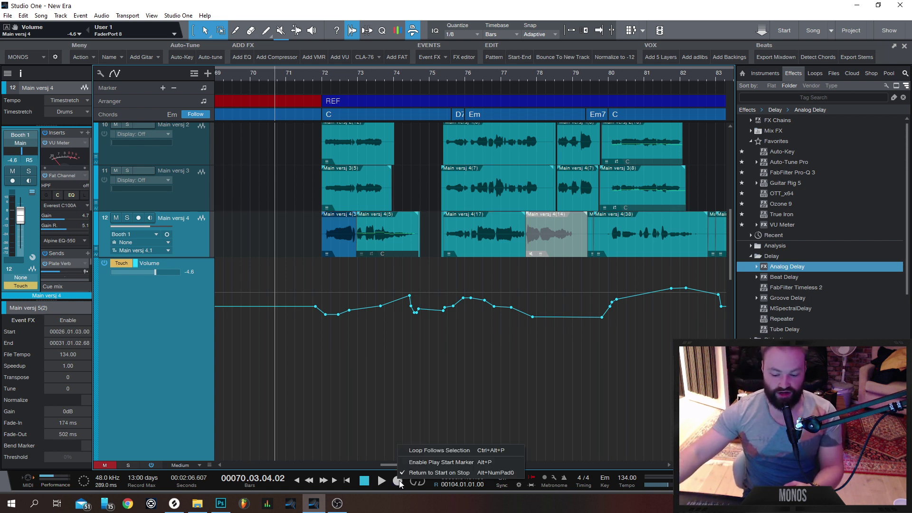
pyautogui.click(285, 385)
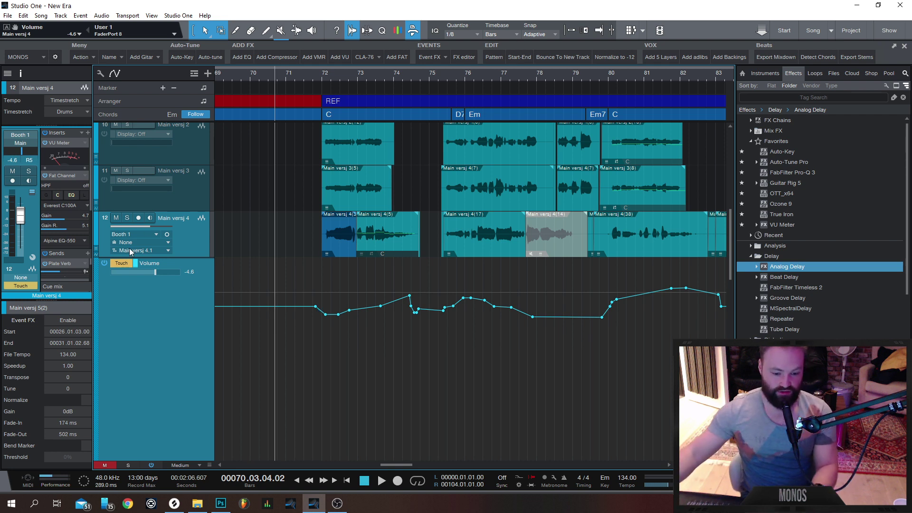
pyautogui.click(125, 264)
pyautogui.click(137, 284)
pyautogui.click(121, 263)
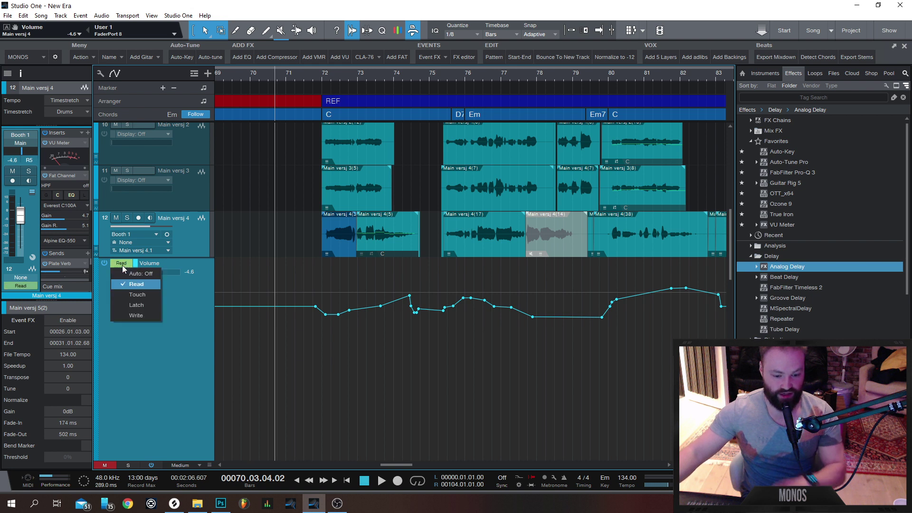
pyautogui.click(136, 295)
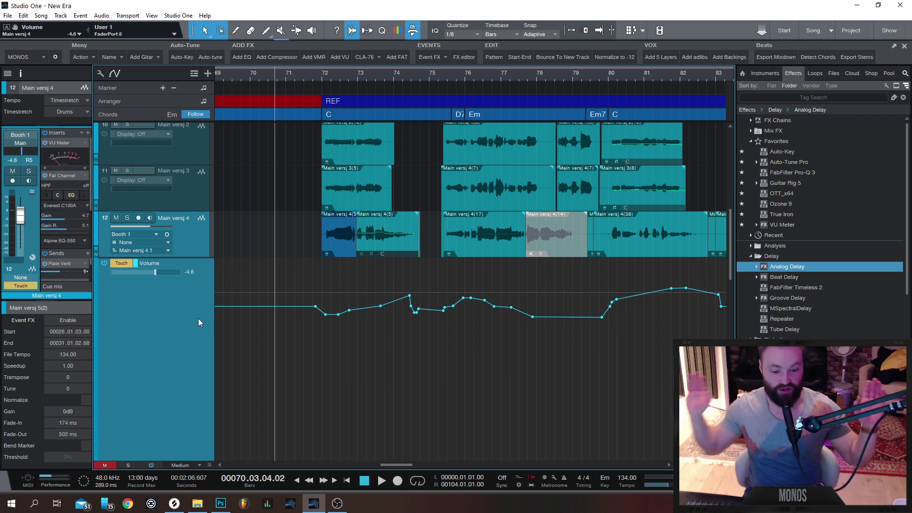
# Play from bar 70 and try recording Touch volume automation on Main versj 4 from about bar 72 to 78, and undo it
pyautogui.press('space')
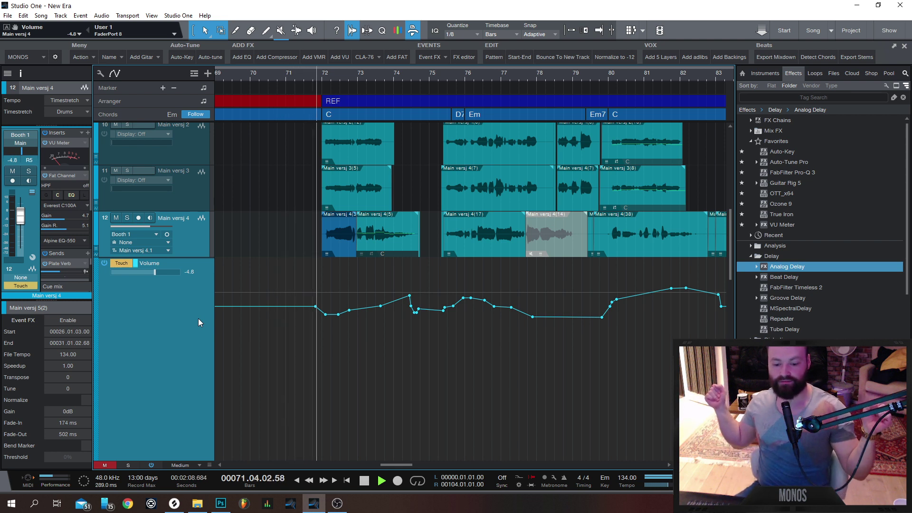
pyautogui.press('space')
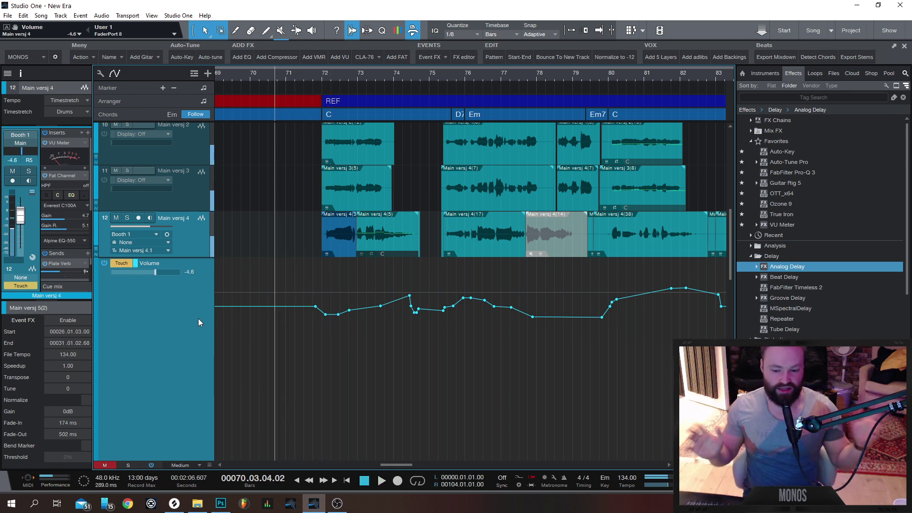
pyautogui.press('space')
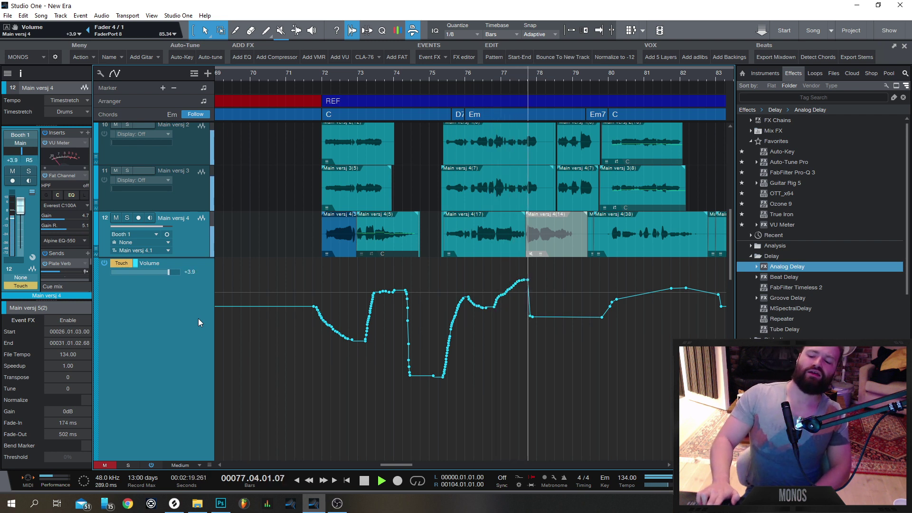
pyautogui.press('space')
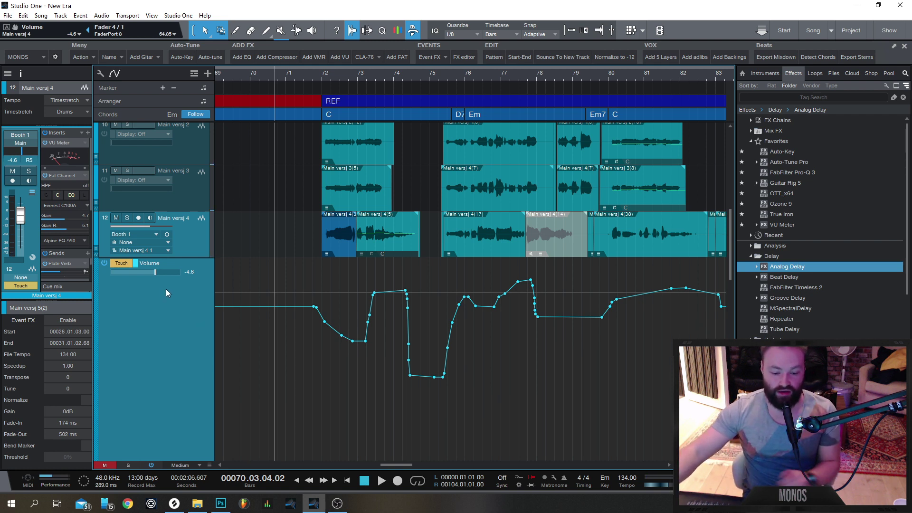
pyautogui.hotkey('ctrl', 'z')
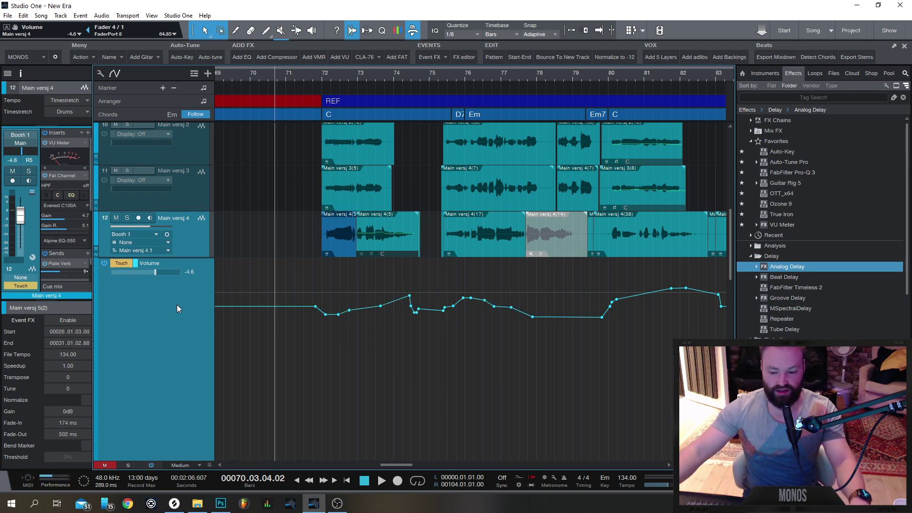
# Try raising the Main versj 4 volume with a shorter Touch automation pass around bars 72 to 74, and undo it
pyautogui.press('space')
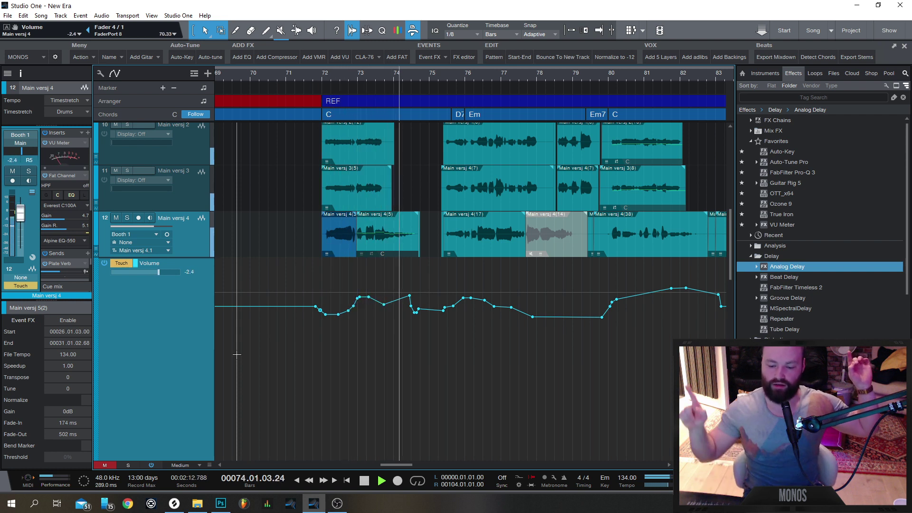
pyautogui.press('space')
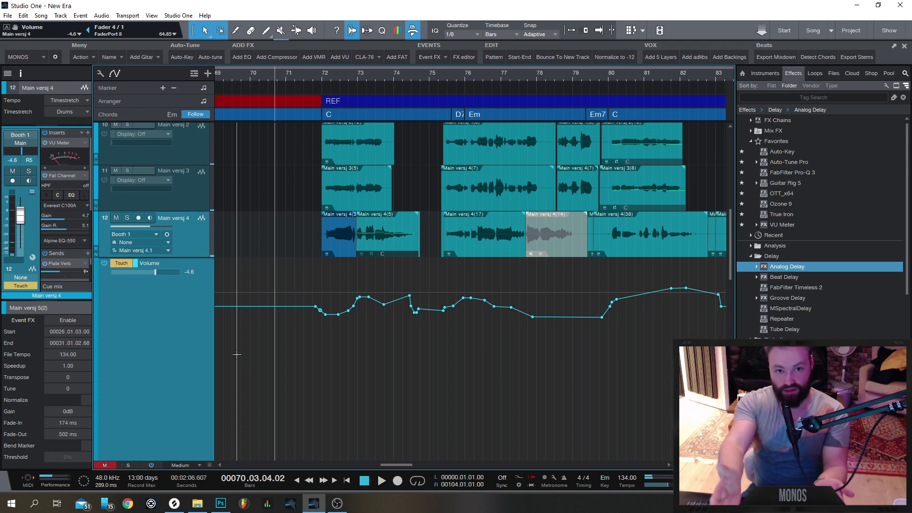
pyautogui.hotkey('ctrl', 'z')
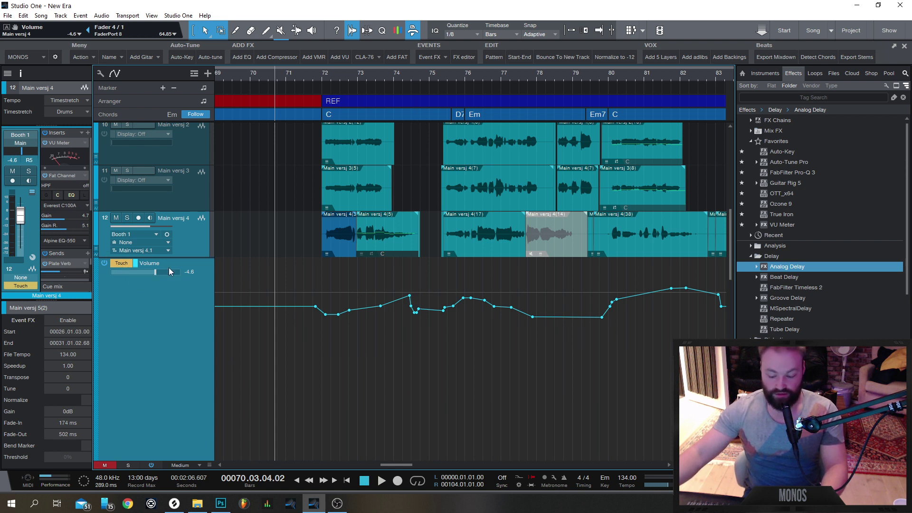
# Try writing a volume dip around bars 72 to 73 with the Main versj 4 track's on-screen Volume fader during playback, and undo it
pyautogui.press('space')
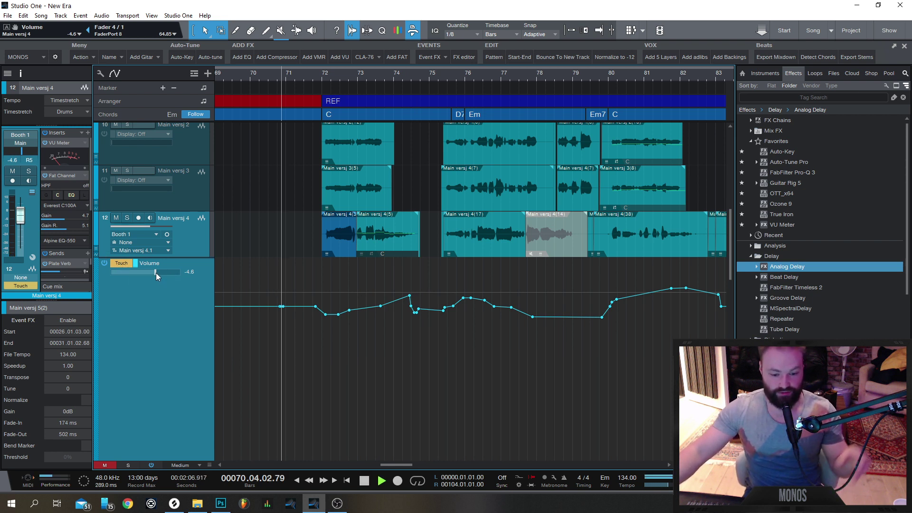
pyautogui.moveTo(155, 272); pyautogui.dragTo(147, 275)
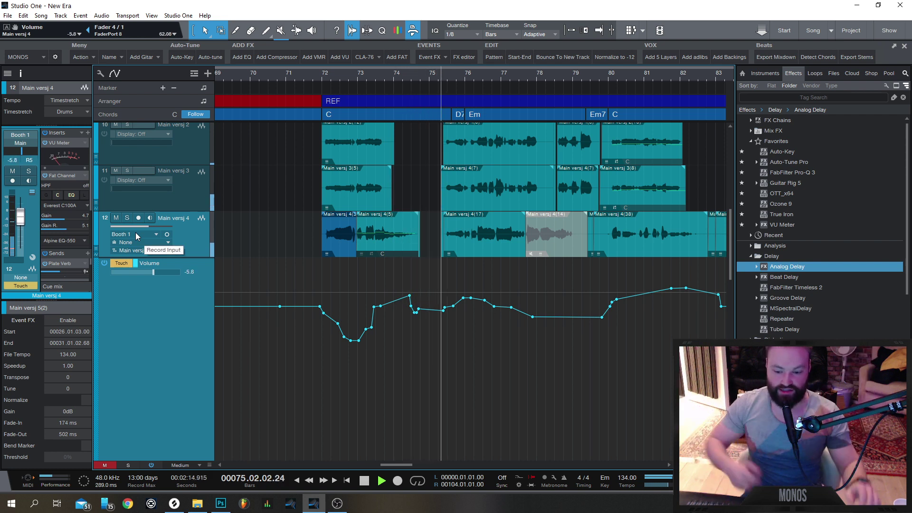
pyautogui.press('space')
pyautogui.hotkey('ctrl', 'z')
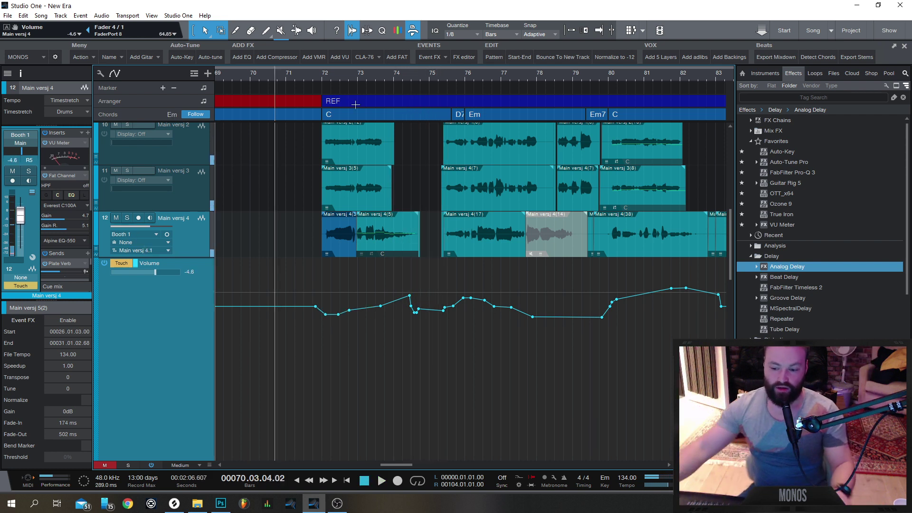
# Set the Main versj 4 volume automation mode to Read
pyautogui.click(521, 312)
pyautogui.scroll(-3, 480, 337)
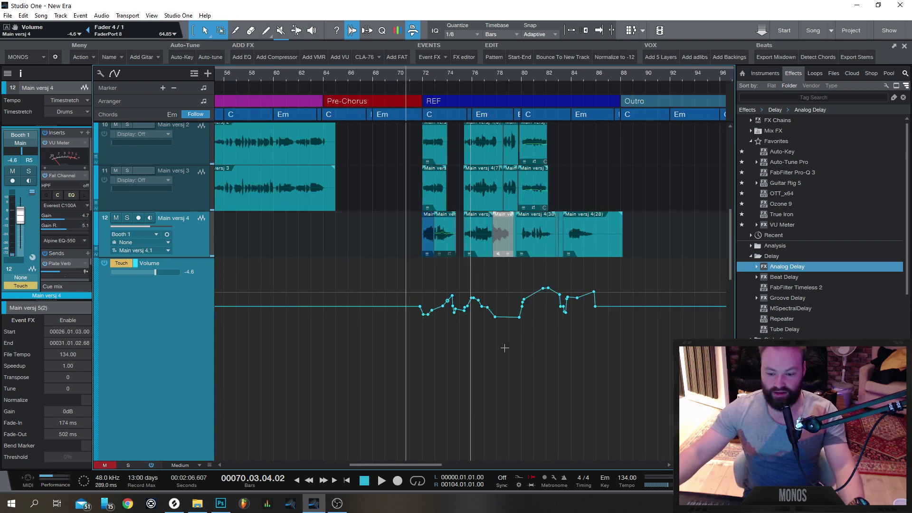
pyautogui.scroll(2, 502, 346)
pyautogui.moveTo(441, 470); pyautogui.dragTo(456, 470)
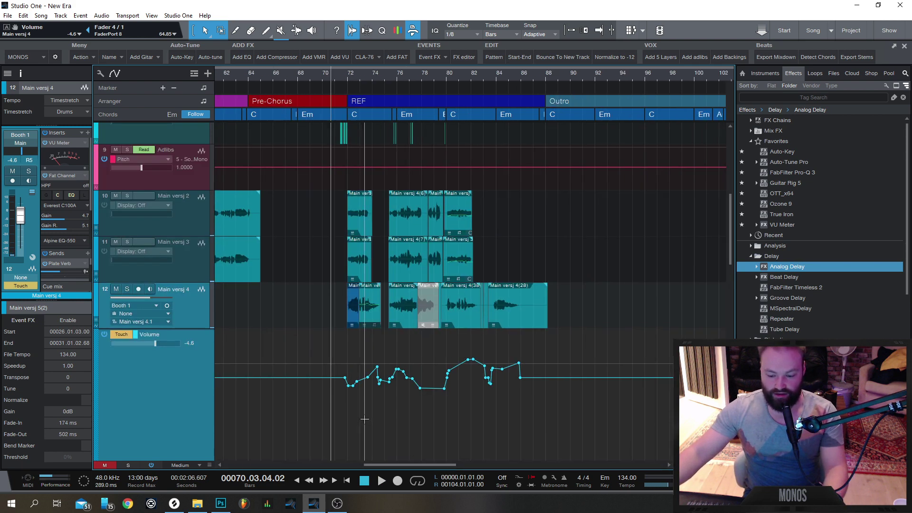
pyautogui.click(121, 334)
pyautogui.click(132, 358)
# Reduce the height of the Main versj 4 Volume automation lane to fit the Pan and Send Level lanes beneath it
pyautogui.scroll(-3, 207, 418)
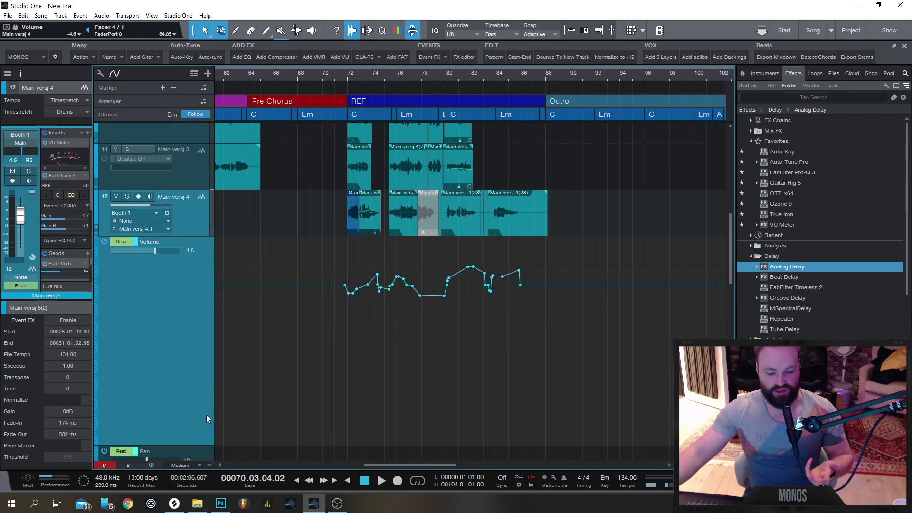
pyautogui.moveTo(150, 448); pyautogui.dragTo(167, 270)
pyautogui.scroll(-2, 178, 274)
pyautogui.scroll(5, 237, 275)
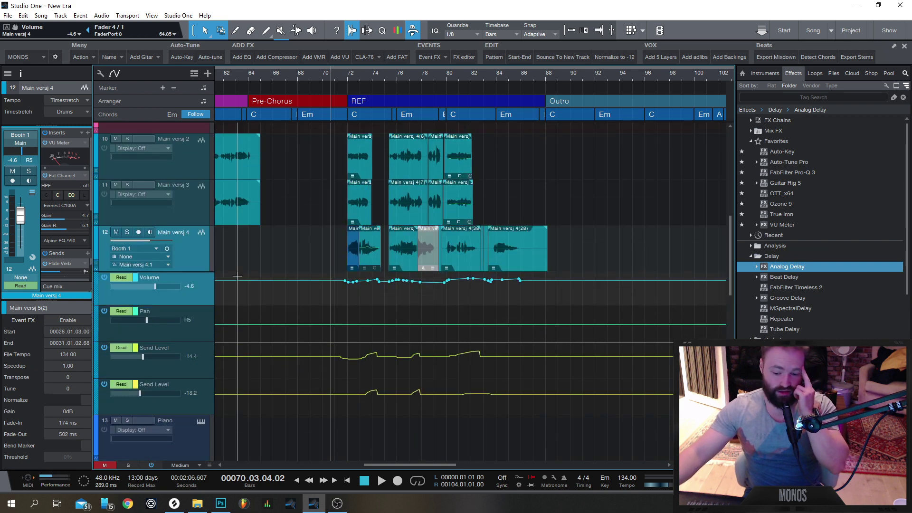
# Select the second Main versj 4 event of the last REF section and expand the track settings area of the inspector
pyautogui.scroll(-1, 237, 274)
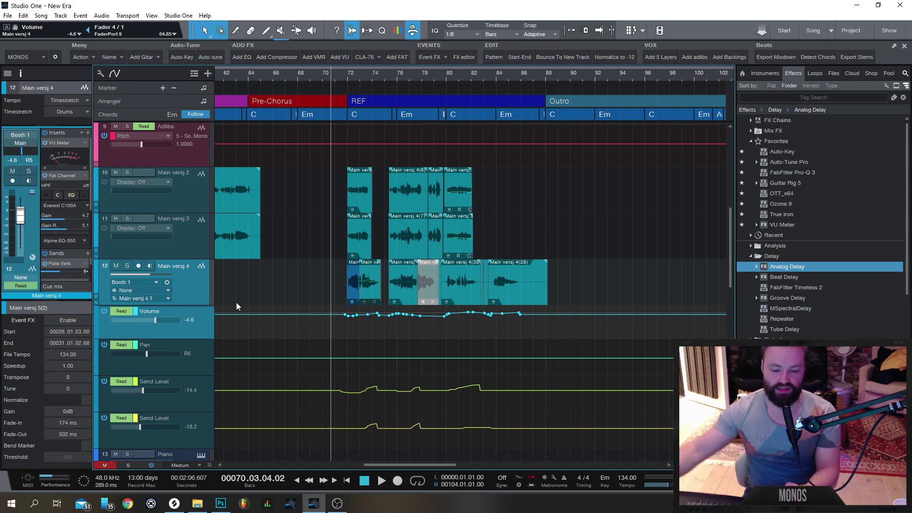
pyautogui.scroll(-5, 287, 364)
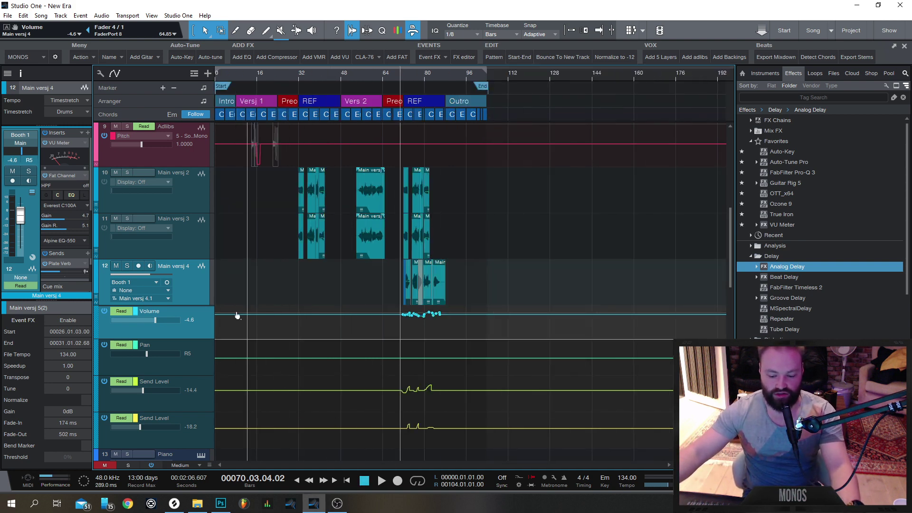
pyautogui.scroll(3, 441, 341)
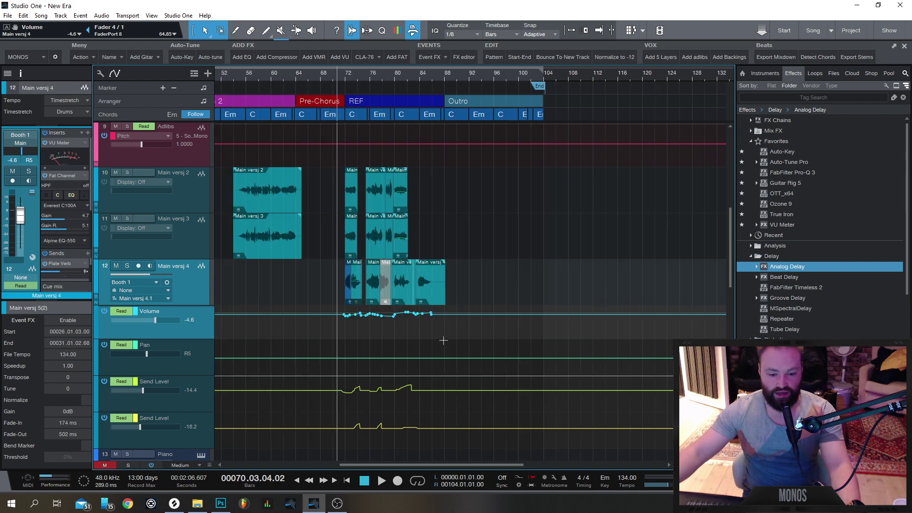
pyautogui.click(357, 290)
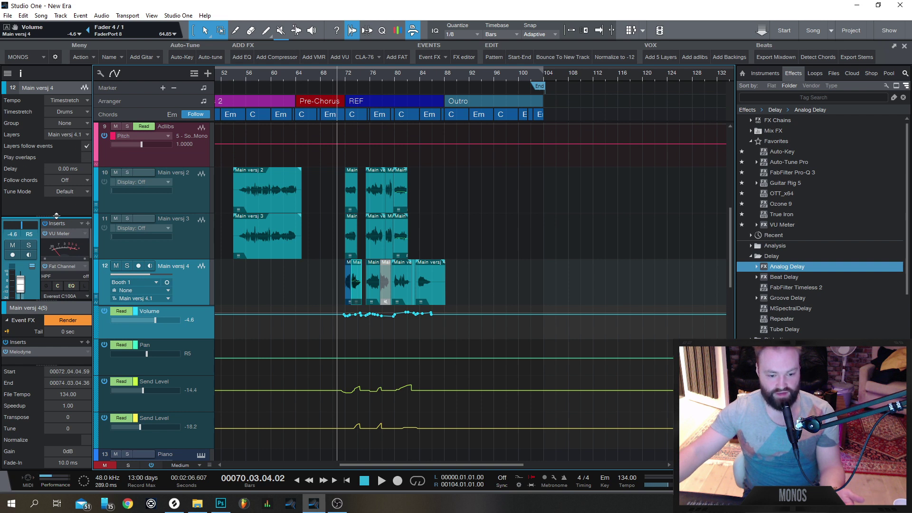
pyautogui.moveTo(56, 215); pyautogui.dragTo(66, 117)
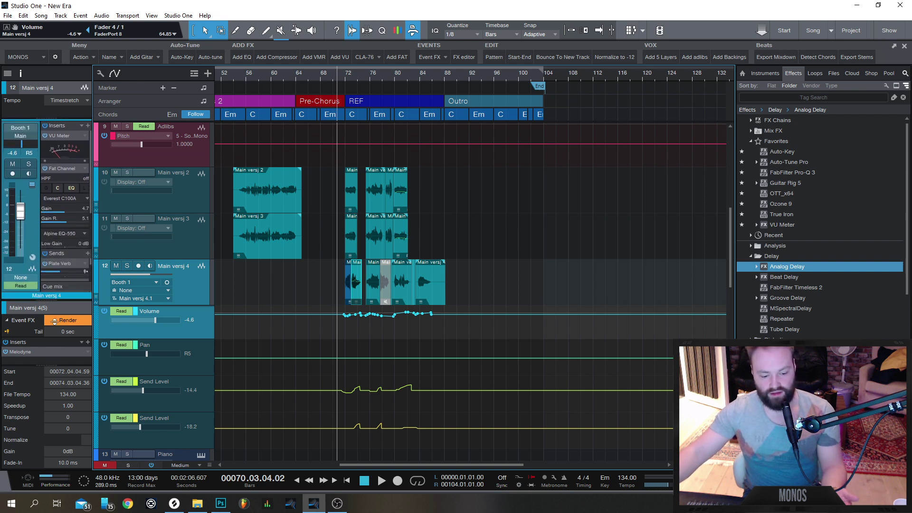
pyautogui.rightClick(201, 320)
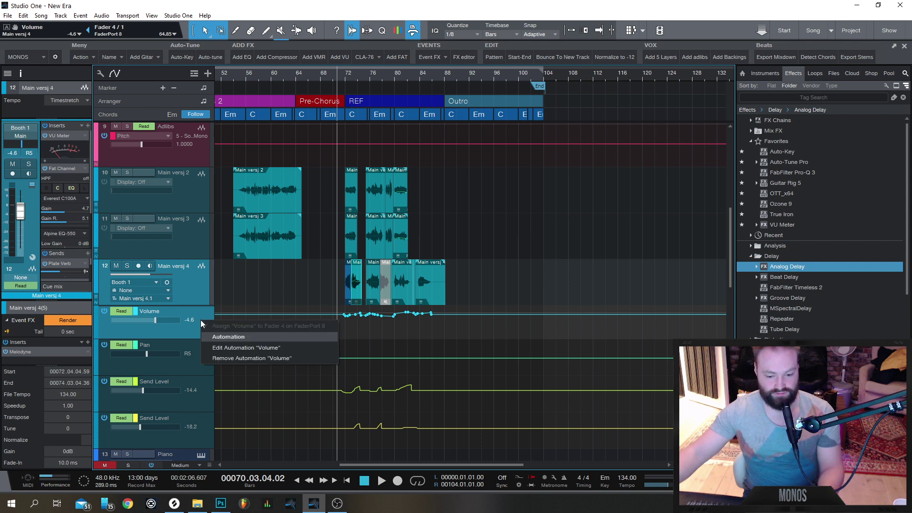
pyautogui.click(193, 330)
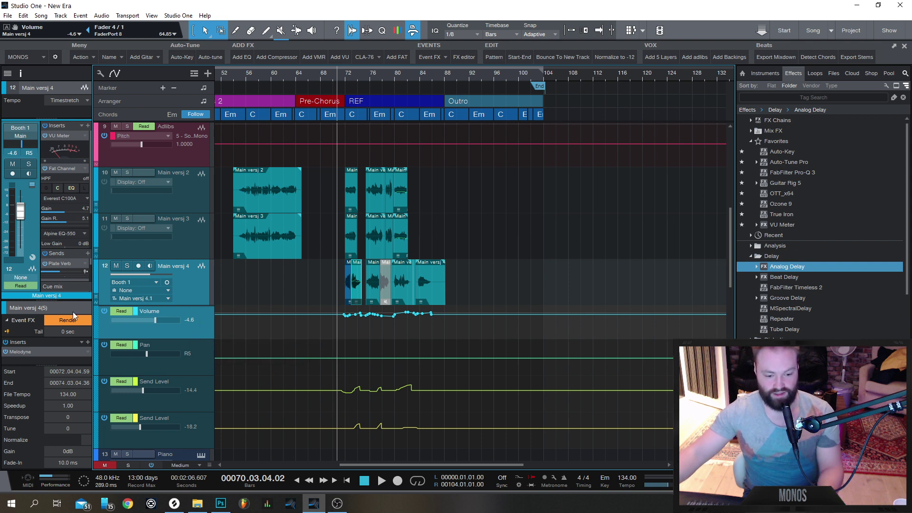
pyautogui.moveTo(65, 302); pyautogui.dragTo(69, 382)
pyautogui.moveTo(68, 383); pyautogui.dragTo(68, 380)
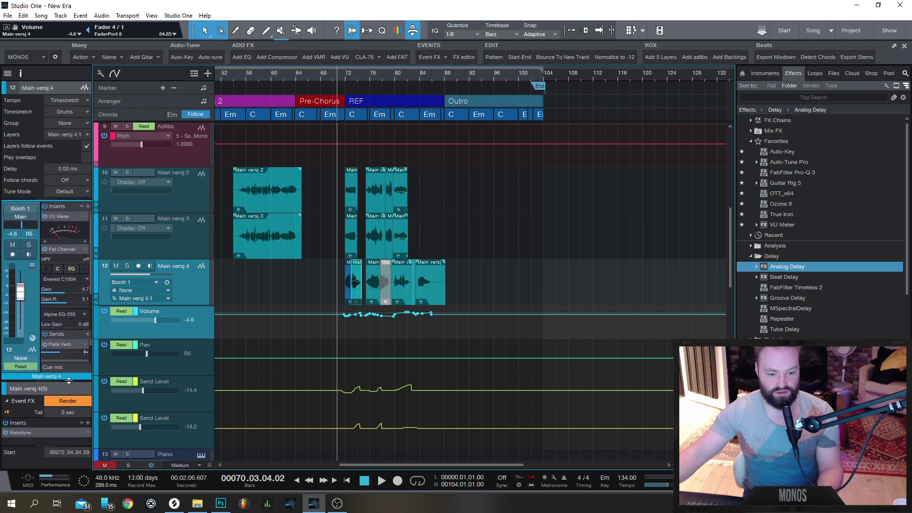
# Check the Automation follows events setting in the advanced Automation options and close the options
pyautogui.click(178, 16)
pyautogui.click(197, 150)
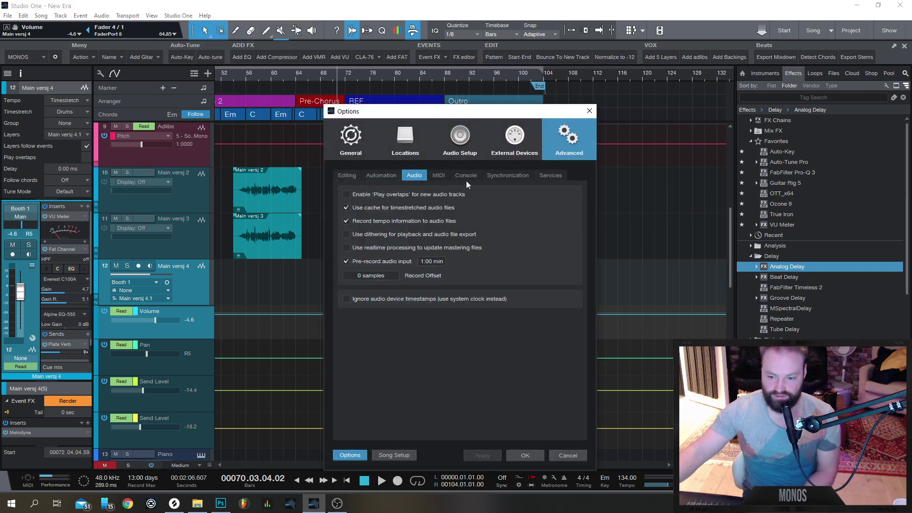
pyautogui.click(374, 177)
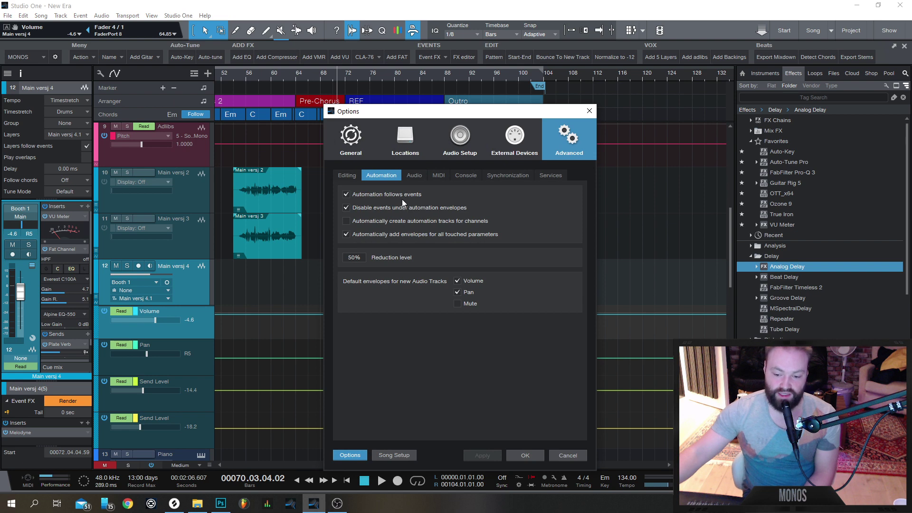
pyautogui.click(517, 455)
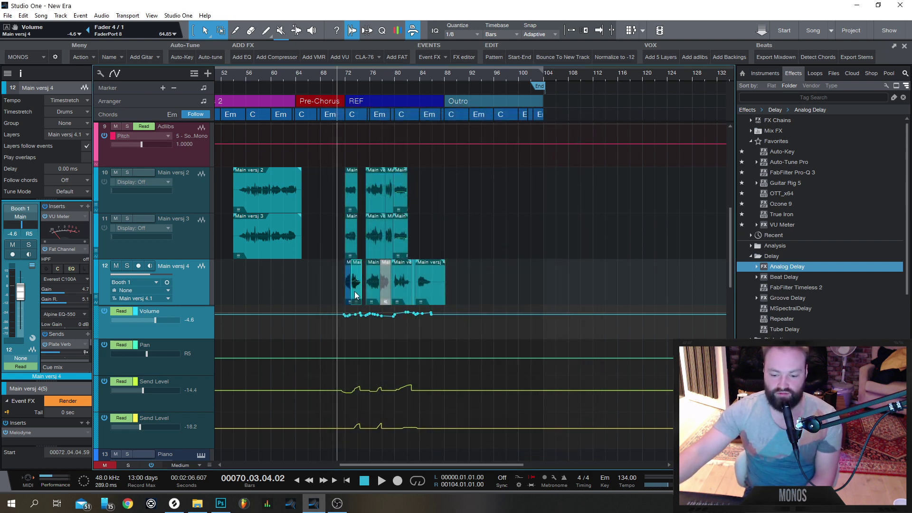
# Try moving the selected Main versj 4 event back to about bar 67 with its automation, and undo the move
pyautogui.moveTo(354, 292); pyautogui.dragTo(322, 291)
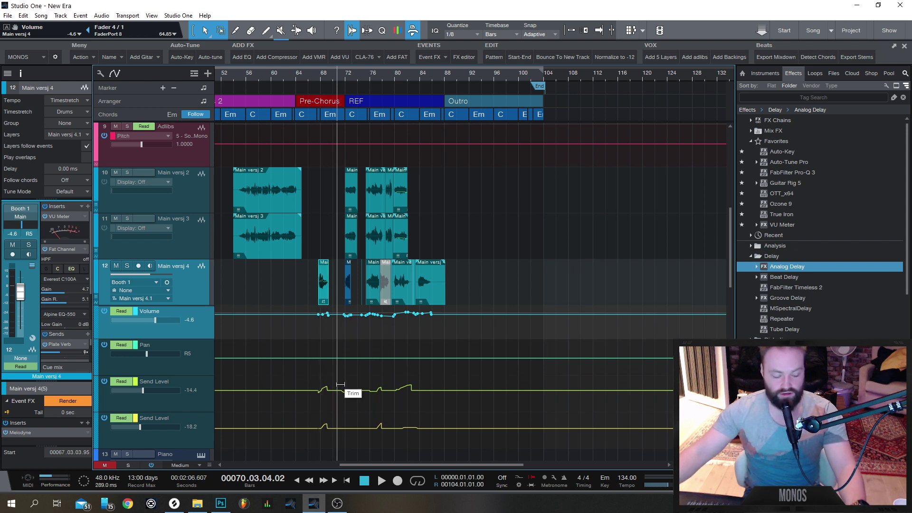
pyautogui.click(23, 15)
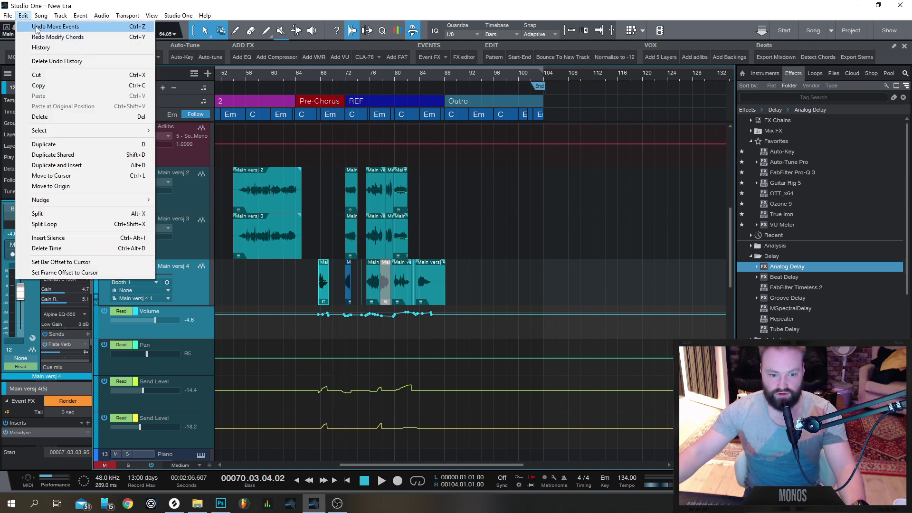
pyautogui.click(36, 28)
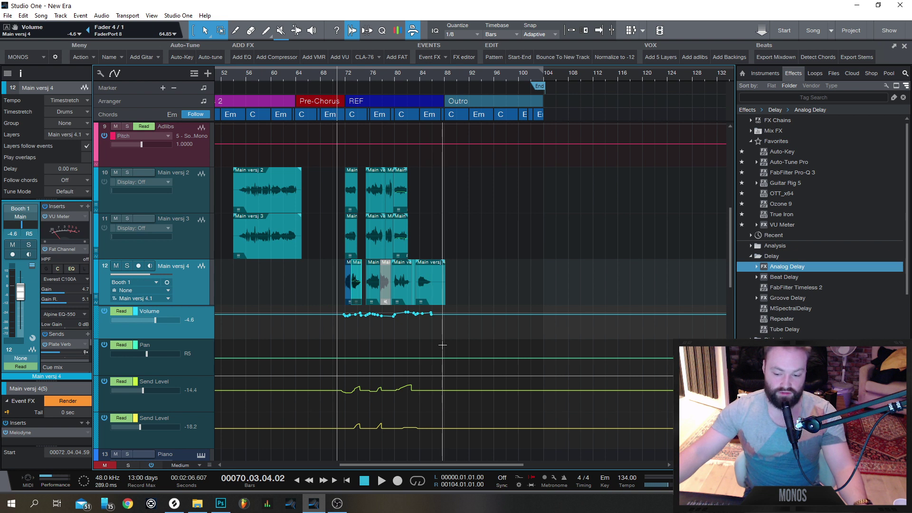
# Collapse the Main versj 4 automation lanes and expand the automation lanes of the BEAT track
pyautogui.click(97, 301)
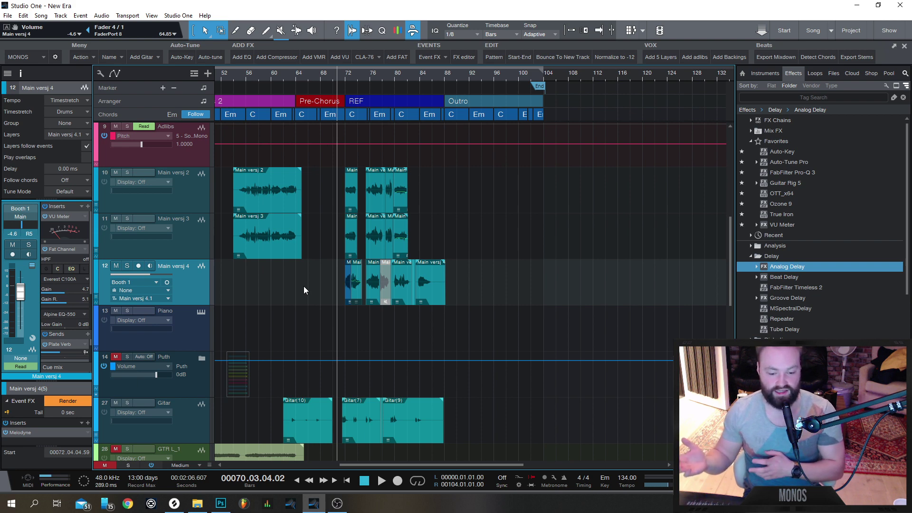
pyautogui.scroll(4, 304, 286)
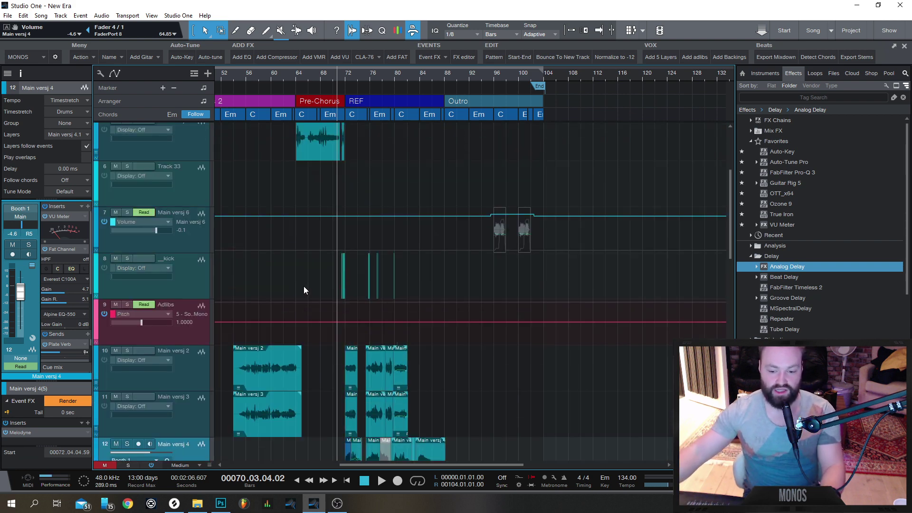
pyautogui.scroll(3, 304, 286)
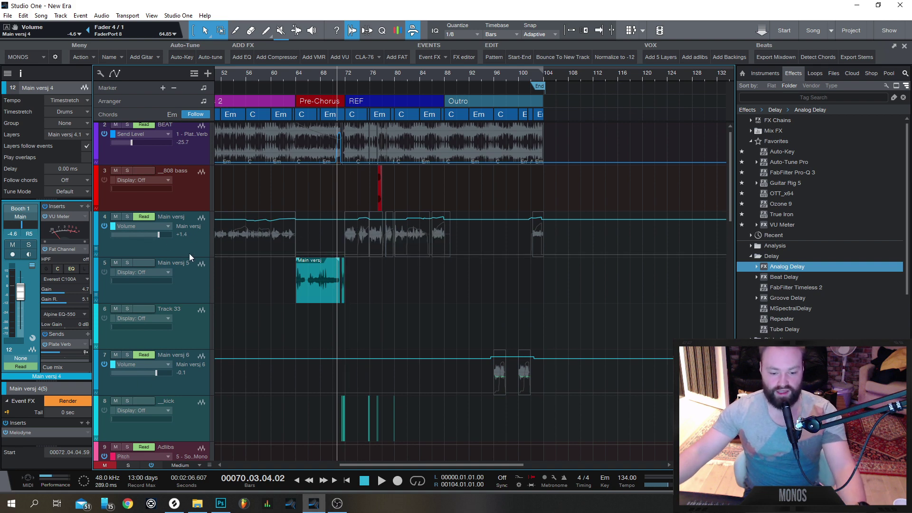
pyautogui.scroll(-14, 350, 289)
pyautogui.scroll(3, 359, 322)
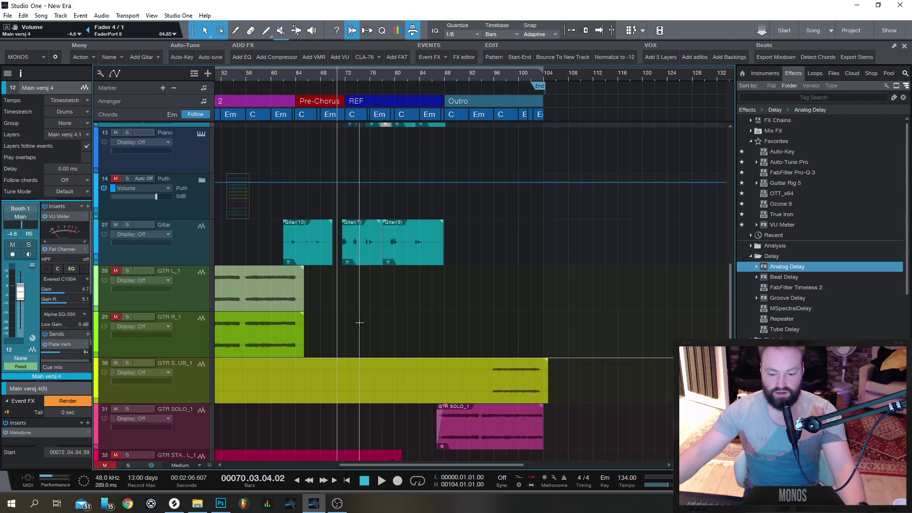
pyautogui.scroll(10, 360, 322)
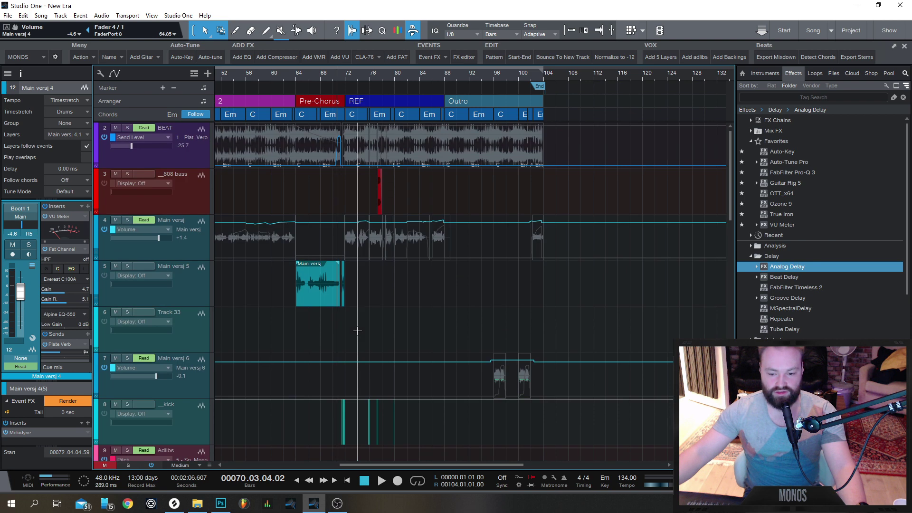
pyautogui.scroll(-4, 311, 202)
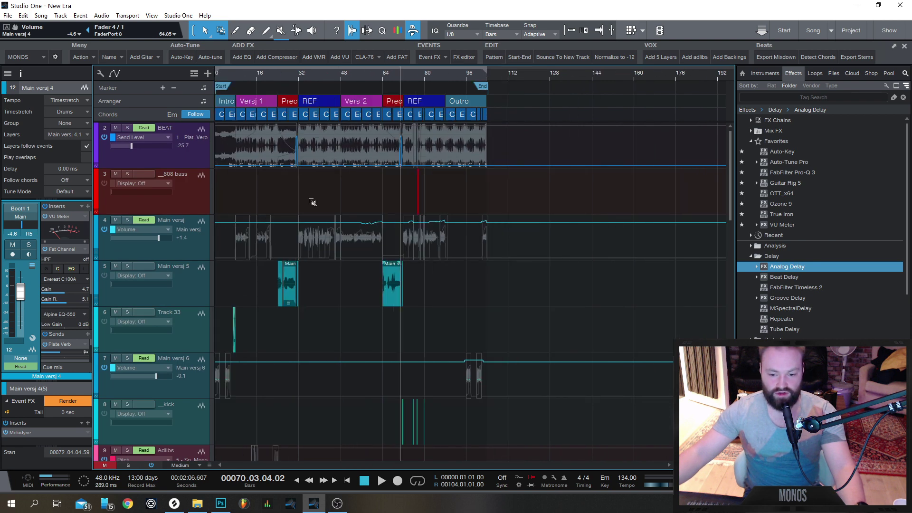
pyautogui.scroll(3, 312, 201)
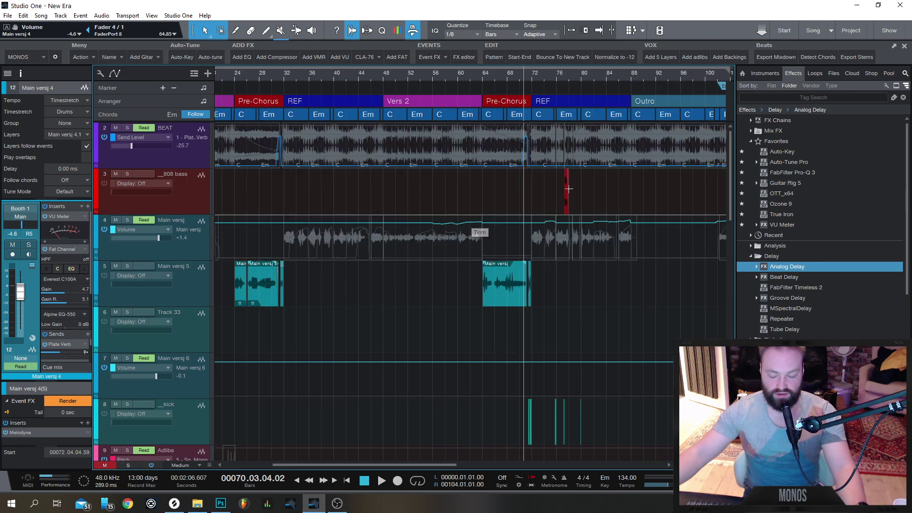
pyautogui.click(97, 167)
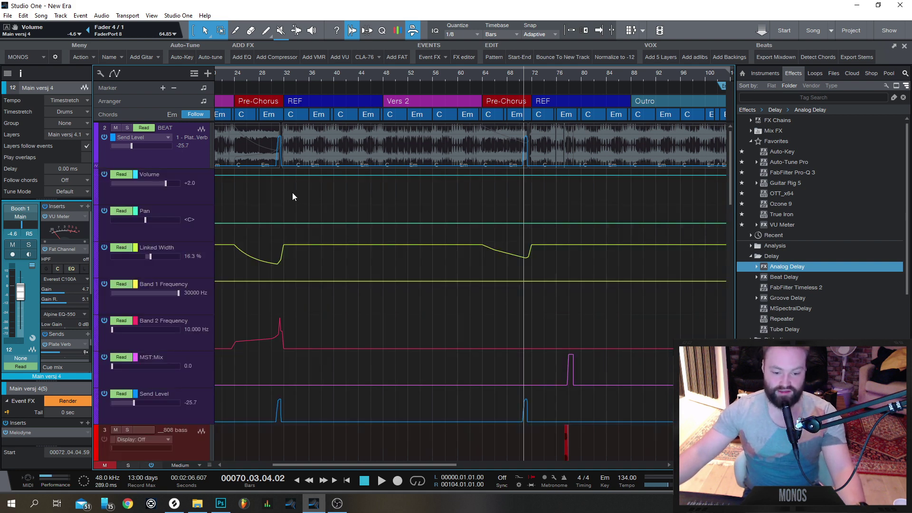
pyautogui.scroll(-1, 292, 192)
pyautogui.scroll(1, 292, 192)
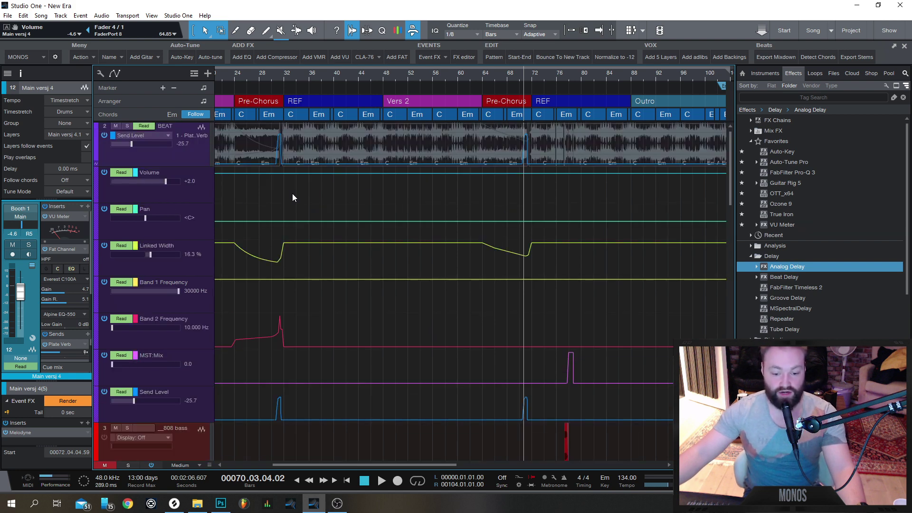
# Select the Stereo Back bus and examine the automation of the Bus 1, FX and Stereo Back tracks, switching the automation view on and off
pyautogui.scroll(-10, 291, 197)
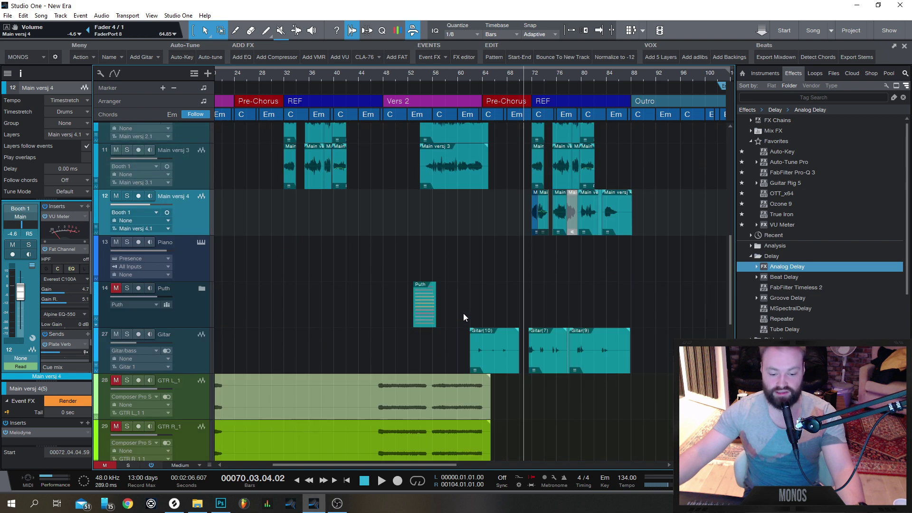
pyautogui.scroll(-13, 463, 313)
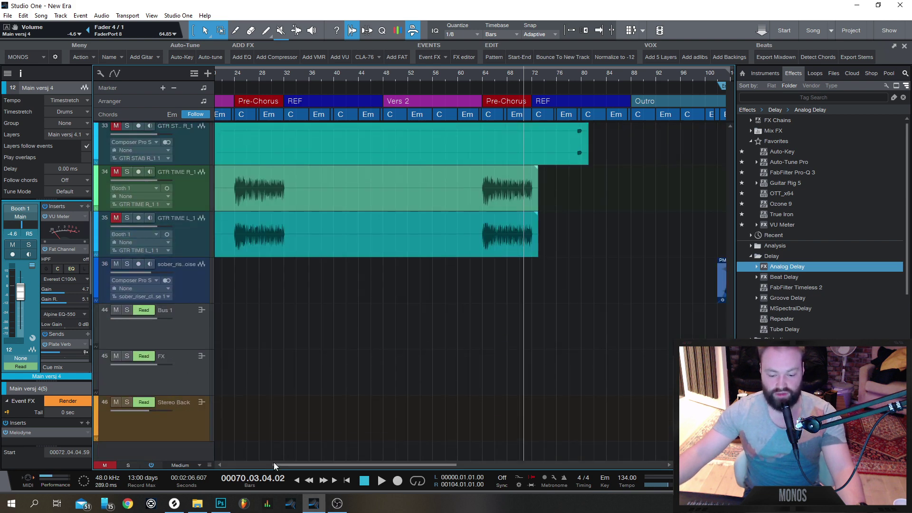
pyautogui.click(189, 330)
pyautogui.click(185, 378)
pyautogui.click(187, 414)
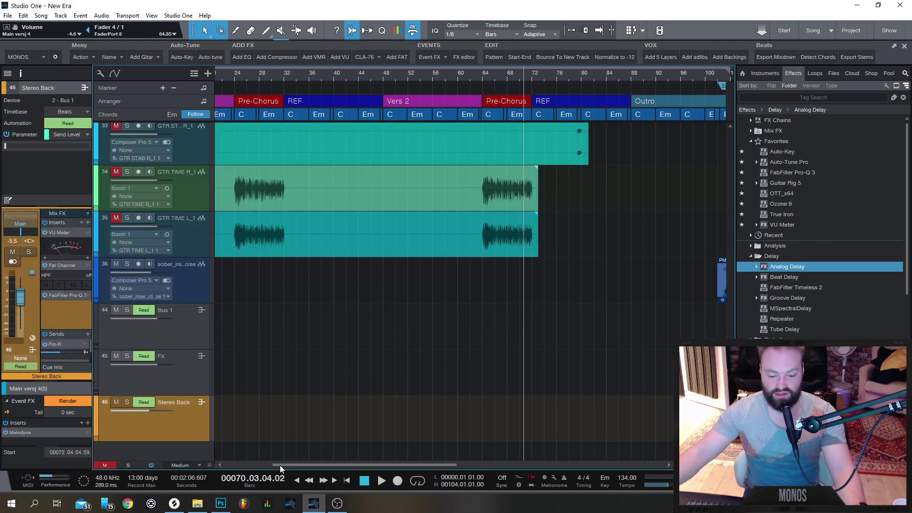
pyautogui.moveTo(280, 465); pyautogui.dragTo(380, 465)
pyautogui.press('a')
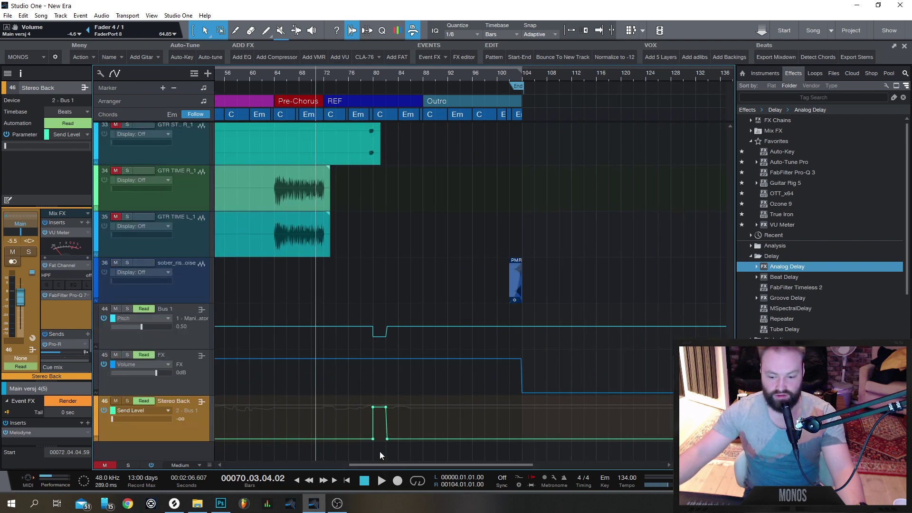
pyautogui.press('a')
# Look over the arranged tracks from BEAT down through the Main versj vocals around Vers 2 and the last REF
pyautogui.scroll(15, 345, 400)
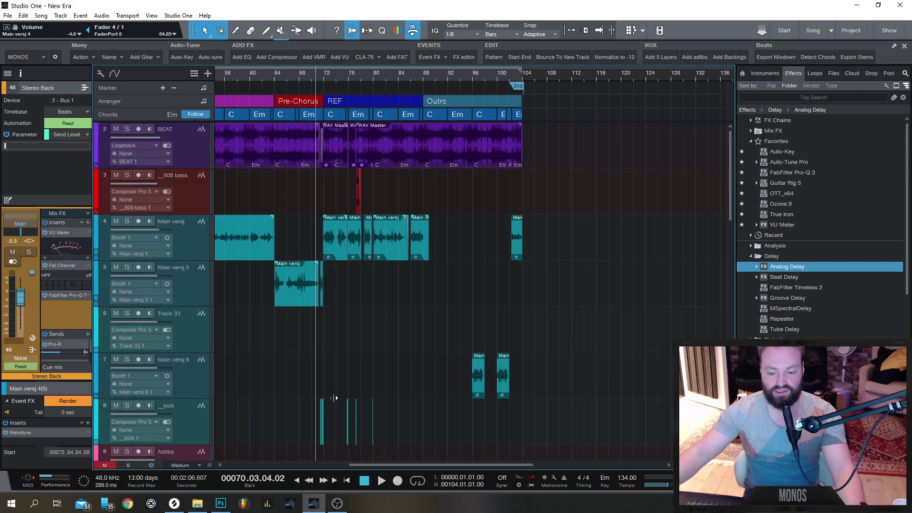
pyautogui.moveTo(352, 464); pyautogui.dragTo(334, 463)
pyautogui.scroll(-4, 372, 384)
pyautogui.scroll(4, 372, 384)
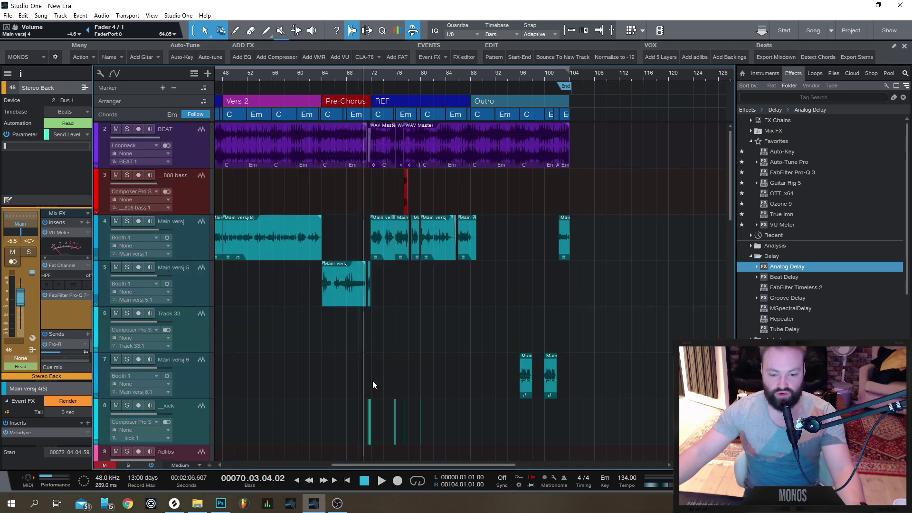
pyautogui.scroll(-4, 372, 383)
pyautogui.scroll(4, 372, 381)
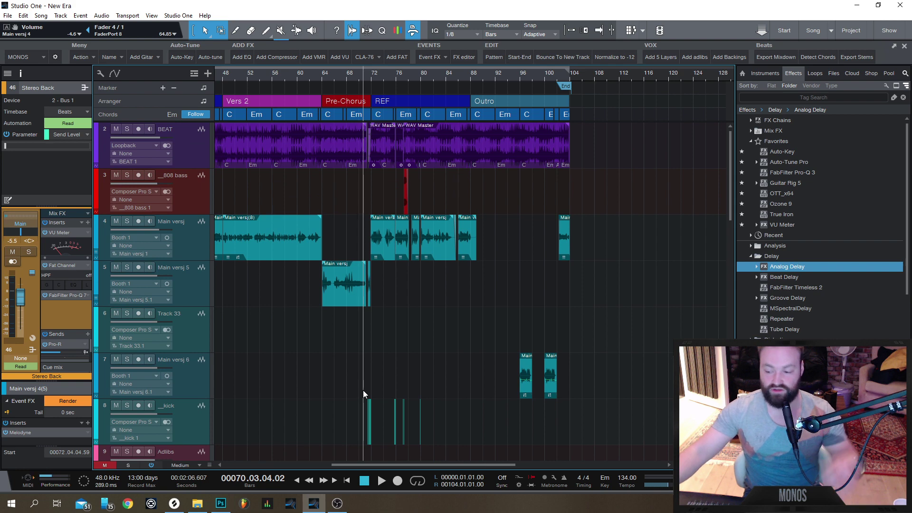
pyautogui.scroll(-2, 363, 389)
pyautogui.scroll(-4, 378, 404)
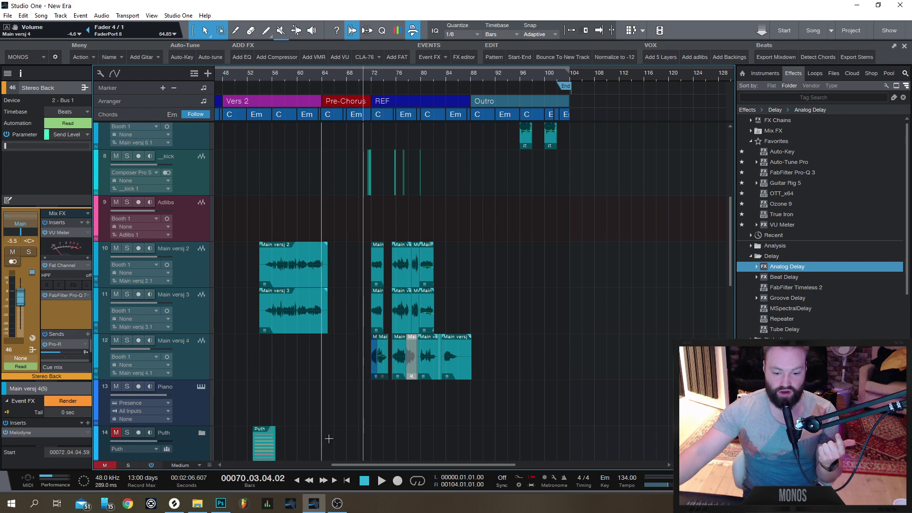
# Select the Main versj 2 and Main versj 3 events in the first REF, and place the playhead at about bar 58
pyautogui.moveTo(340, 464); pyautogui.dragTo(210, 448)
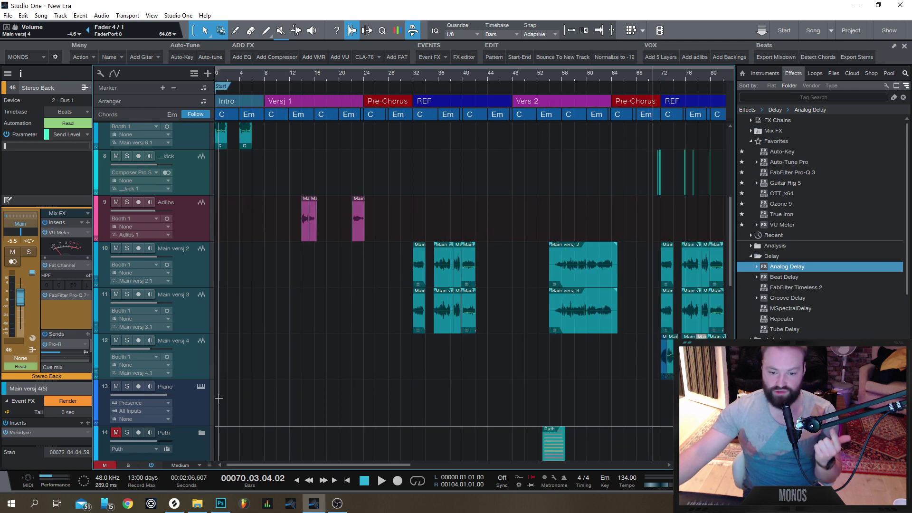
pyautogui.moveTo(320, 323); pyautogui.dragTo(490, 319)
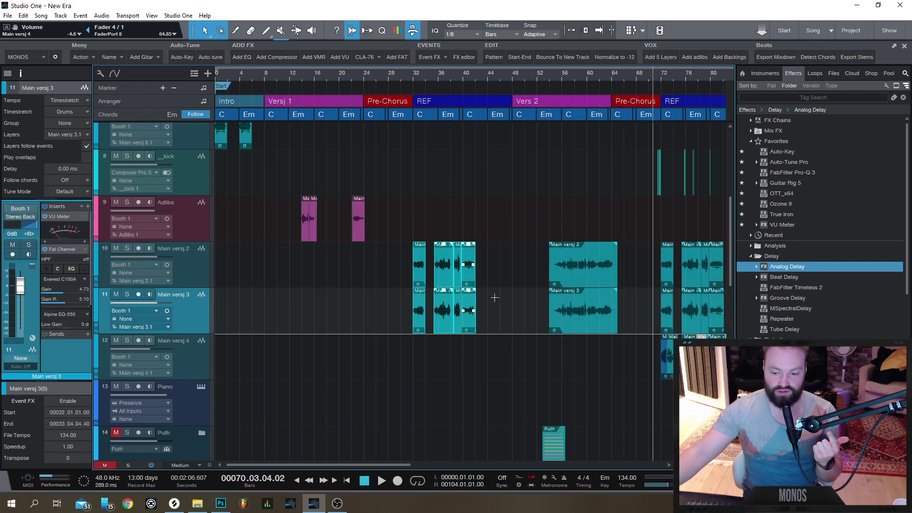
pyautogui.click(580, 271)
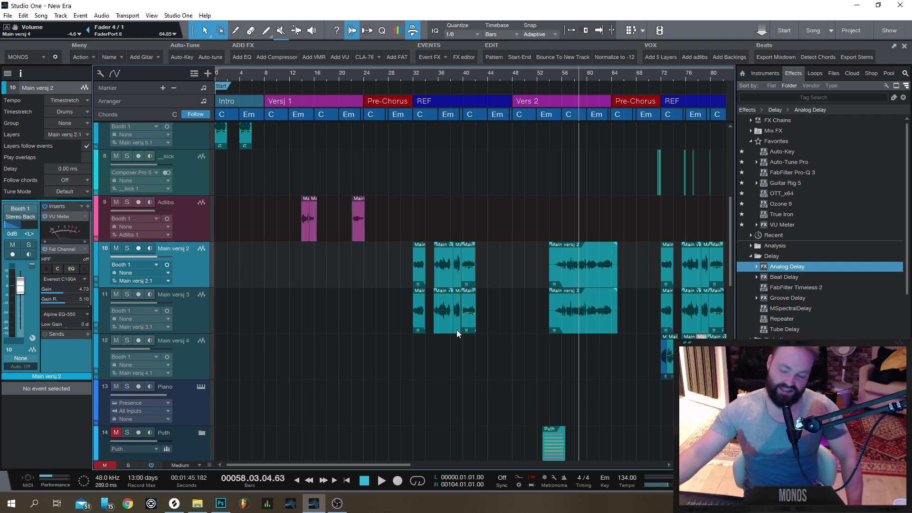
pyautogui.doubleClick(574, 262)
pyautogui.hotkey('ctrl', 'z')
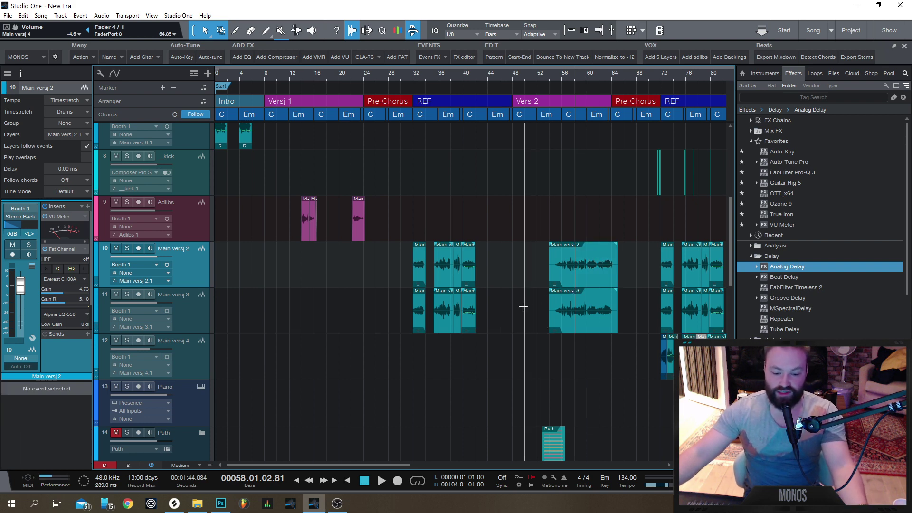
# Look over the arrangement from BEAT down to Main versj 4, including the Main versj event in the first REF, and save the song
pyautogui.scroll(5, 506, 309)
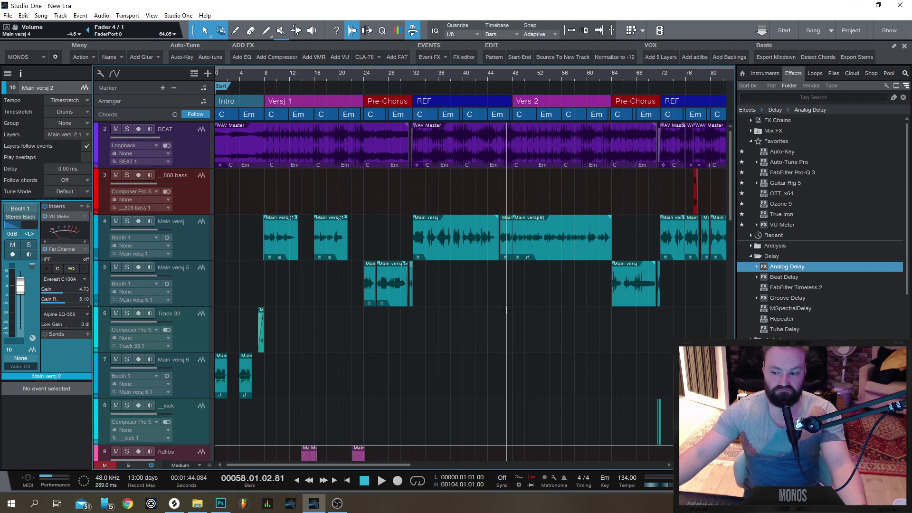
pyautogui.scroll(-2, 506, 310)
pyautogui.scroll(-2, 507, 309)
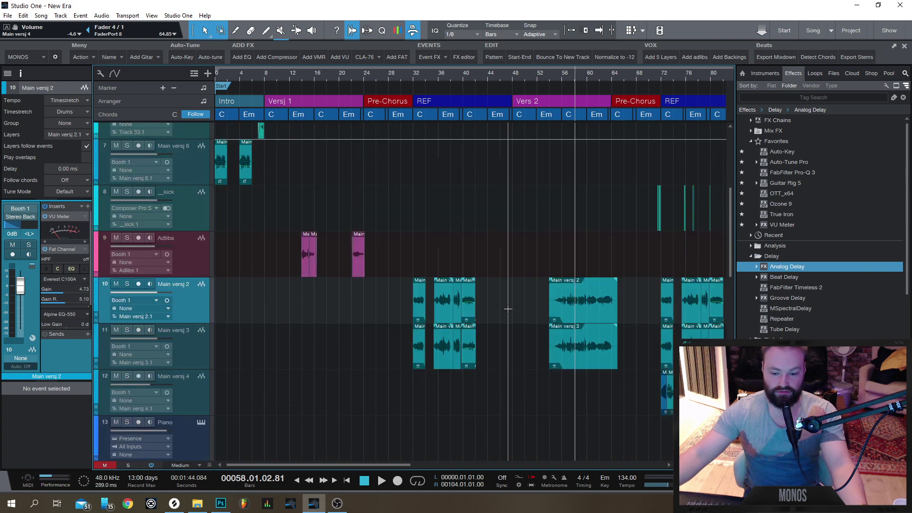
pyautogui.scroll(4, 511, 312)
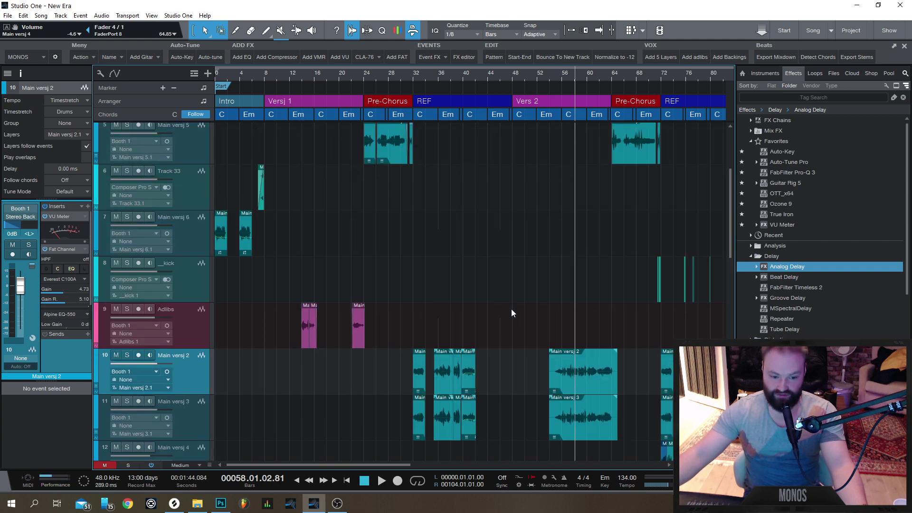
pyautogui.scroll(6, 503, 309)
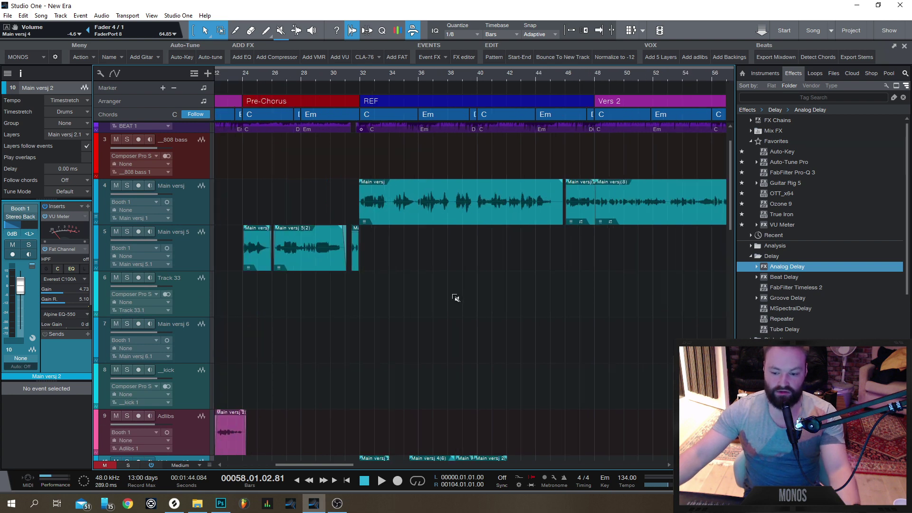
pyautogui.scroll(1, 314, 195)
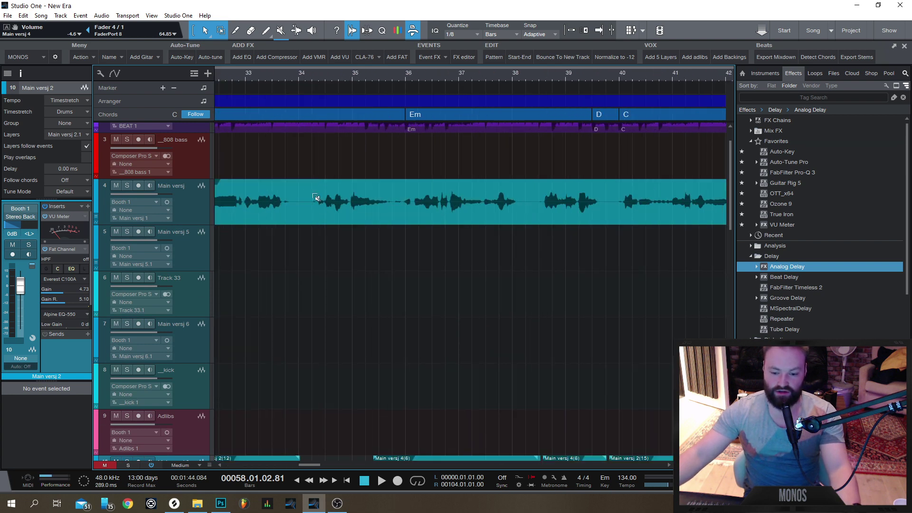
pyautogui.scroll(-6, 320, 207)
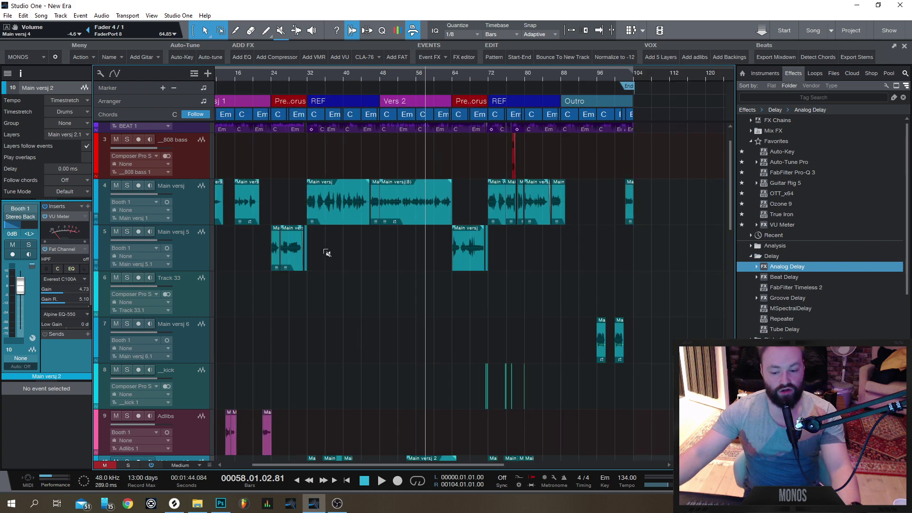
pyautogui.hotkey('ctrl', 's')
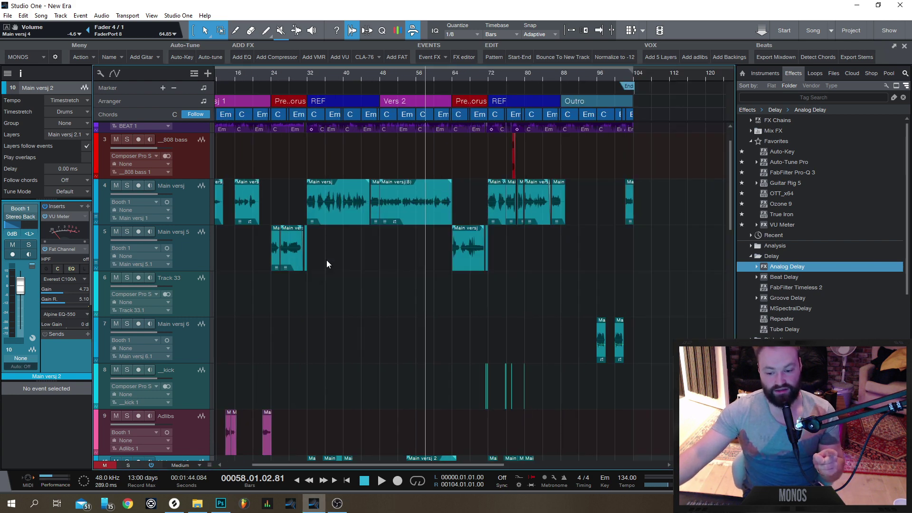
pyautogui.scroll(-3, 328, 261)
pyautogui.scroll(-2, 328, 261)
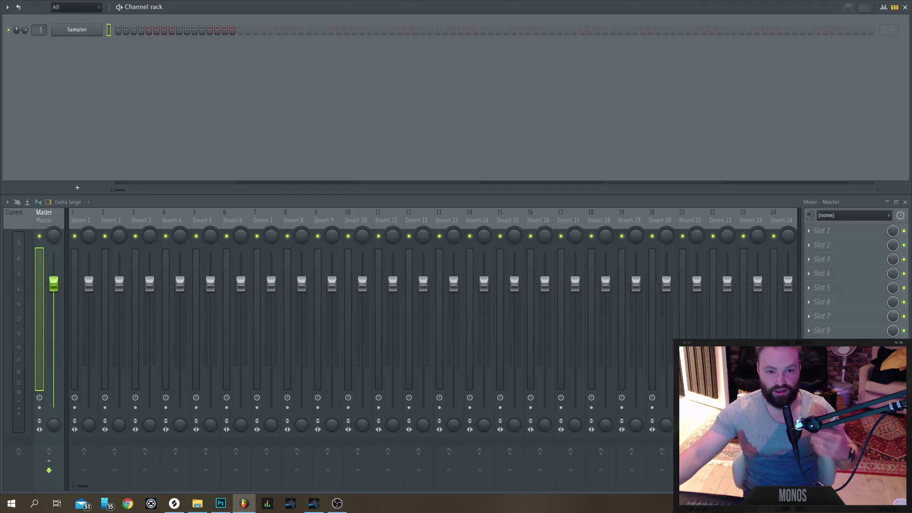
# Switch to FL Studio and open the mixer's layout options
pyautogui.click(244, 503)
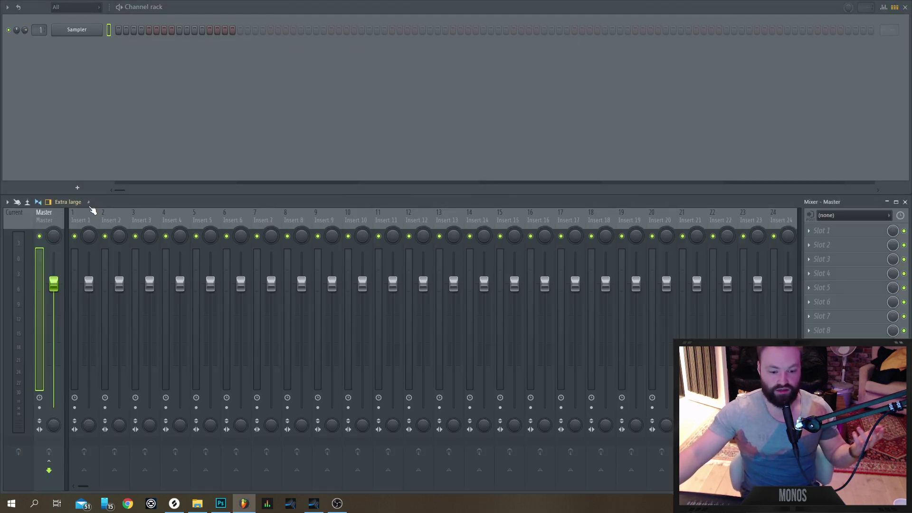
pyautogui.click(88, 203)
pyautogui.click(68, 284)
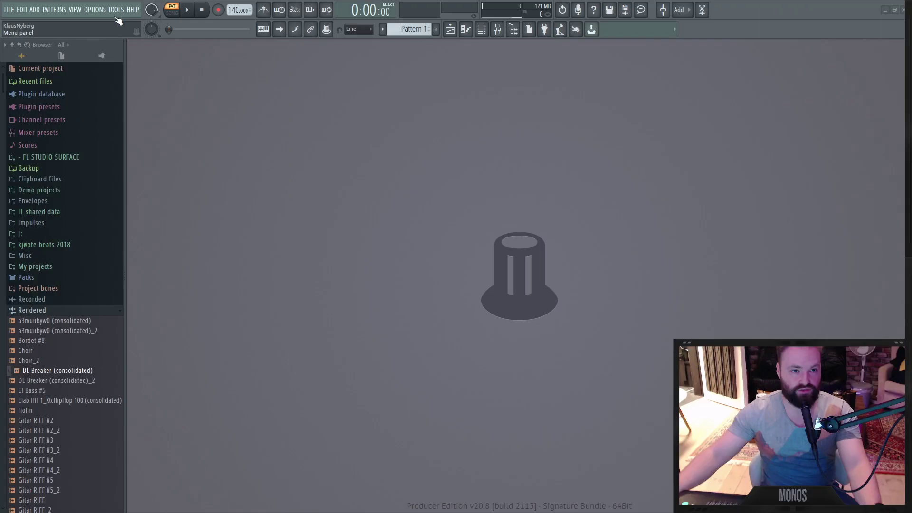
# View FL Studio's macro commands, such as purging unused audio clips, without running any of them
pyautogui.click(116, 14)
pyautogui.moveTo(127, 40)
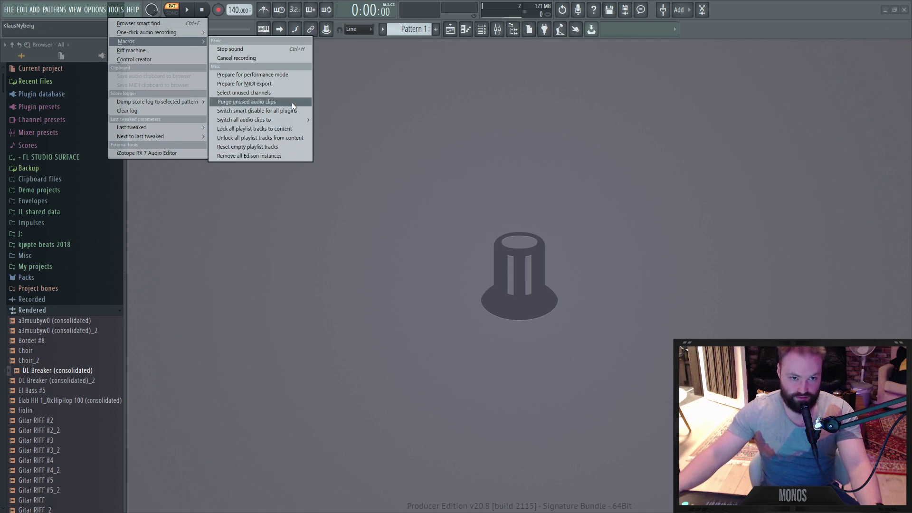
pyautogui.click(468, 170)
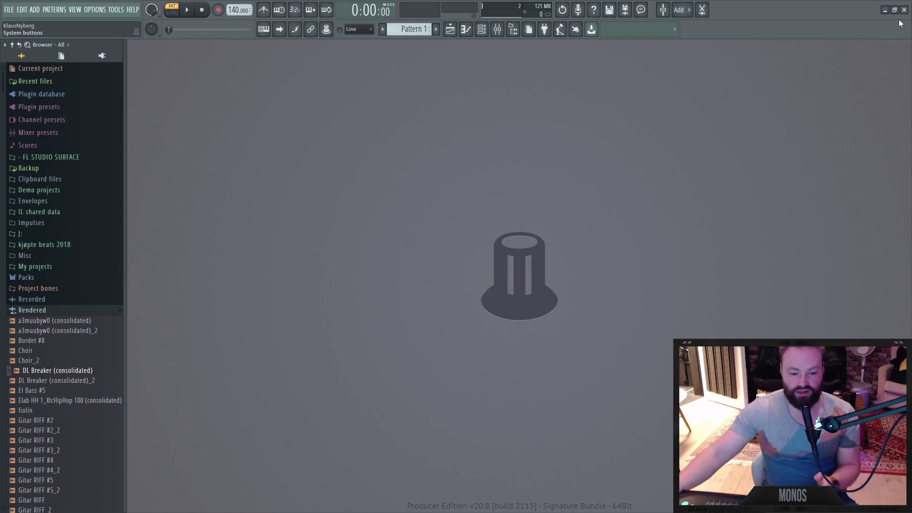
# Collapse the Rendered folder in the browser, look through the files in the Recorded folder, and collapse it too
pyautogui.click(70, 312)
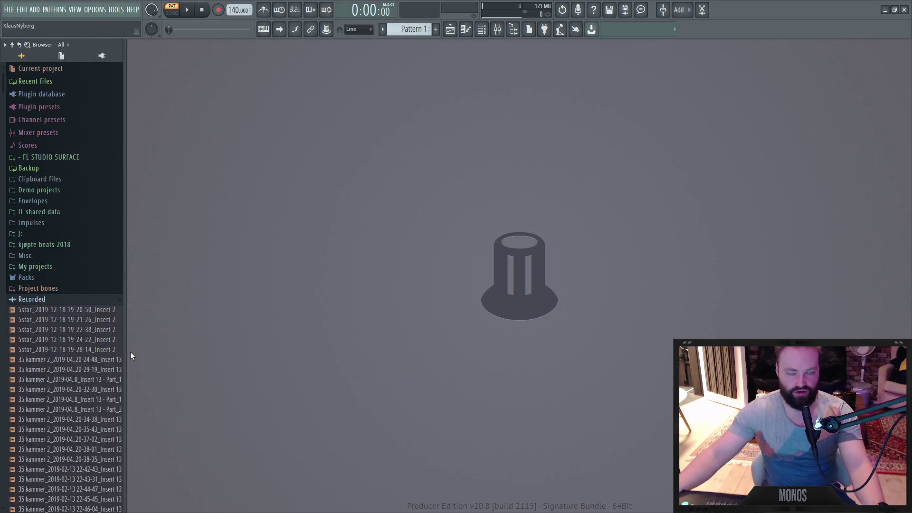
pyautogui.scroll(-10, 92, 361)
pyautogui.moveTo(1, 227); pyautogui.dragTo(1, 66)
pyautogui.scroll(-1, 84, 146)
pyautogui.click(31, 299)
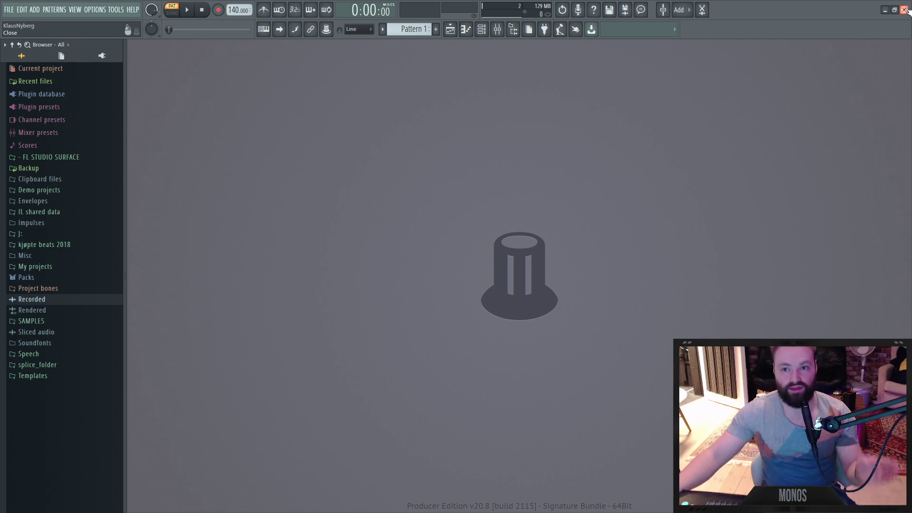
# Close FL Studio, create a new Studio One song from the Standard user template, and show its console
pyautogui.click(905, 10)
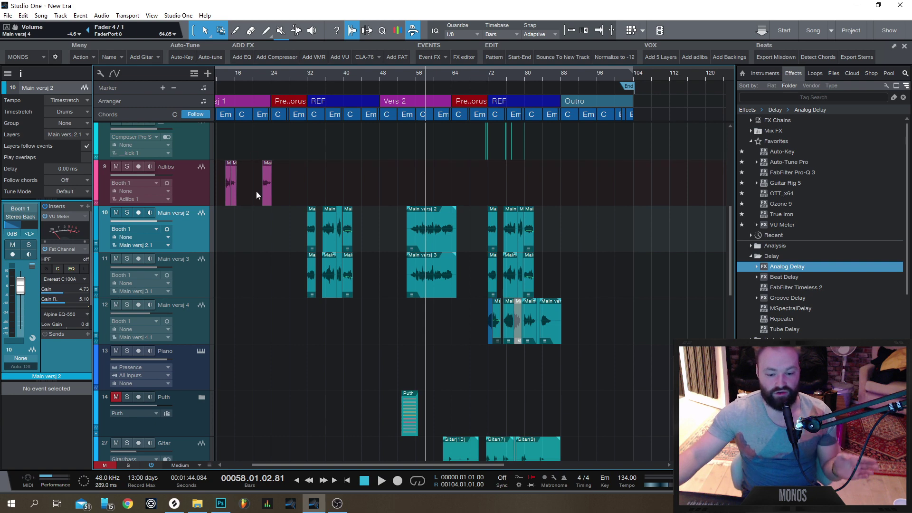
pyautogui.click(9, 15)
pyautogui.click(23, 26)
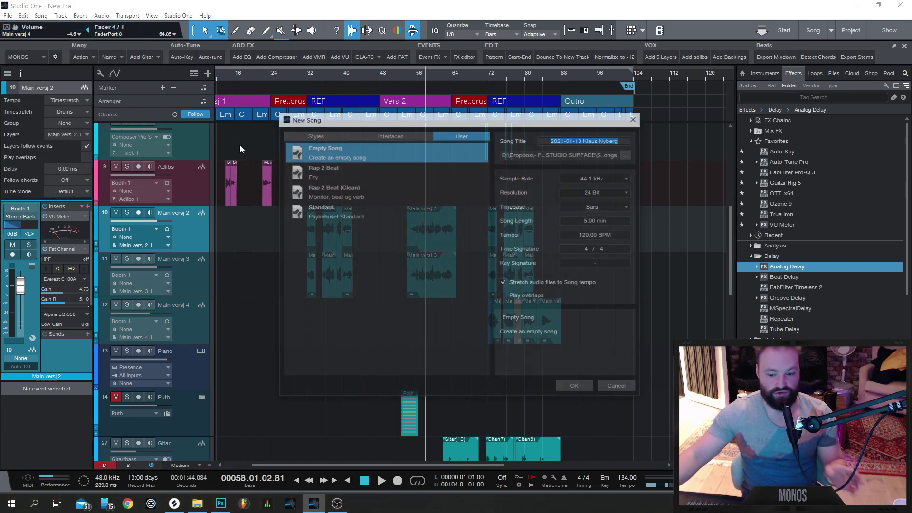
pyautogui.click(351, 209)
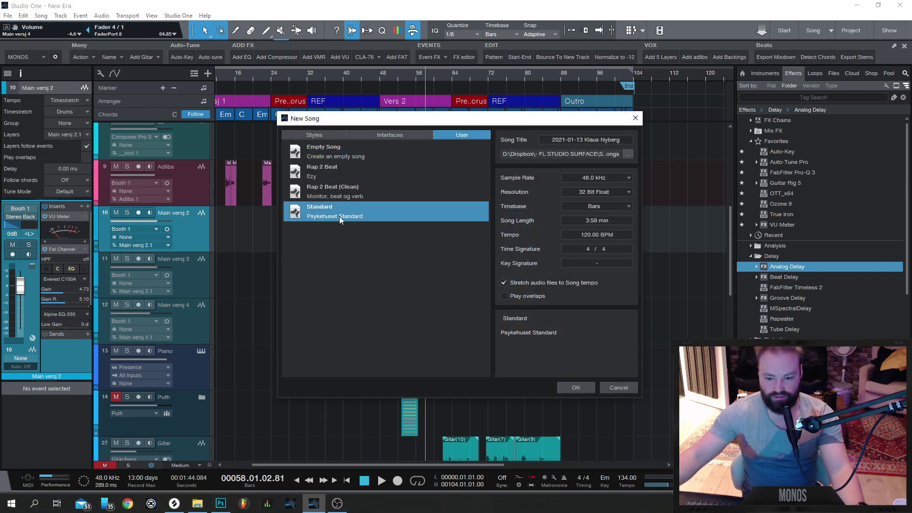
pyautogui.doubleClick(339, 215)
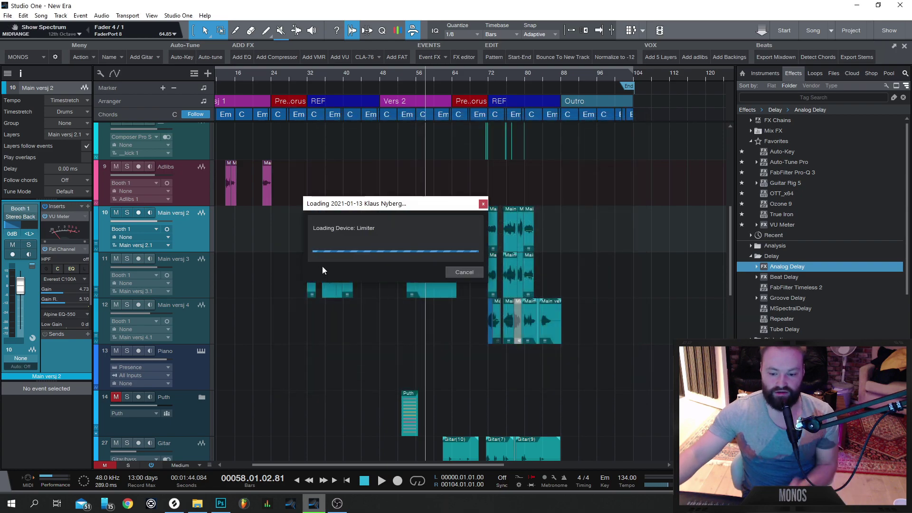
pyautogui.press('F3')
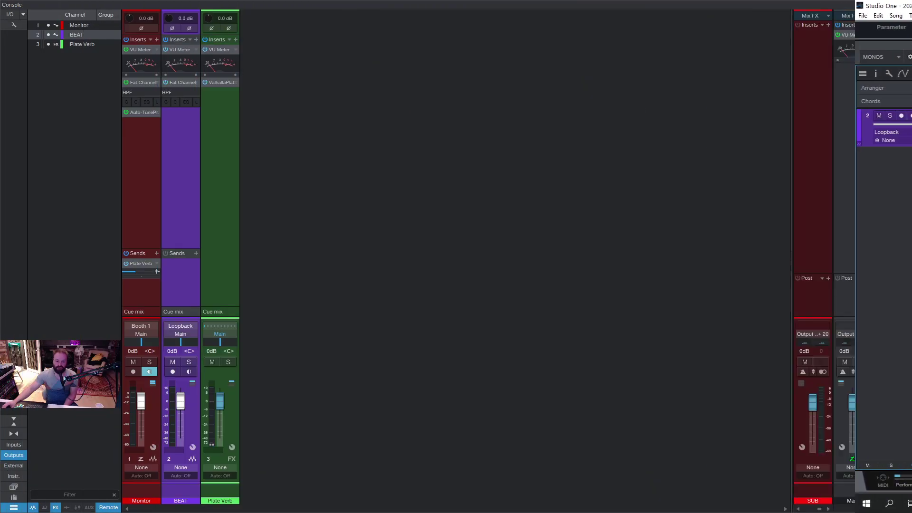
pyautogui.press('r')
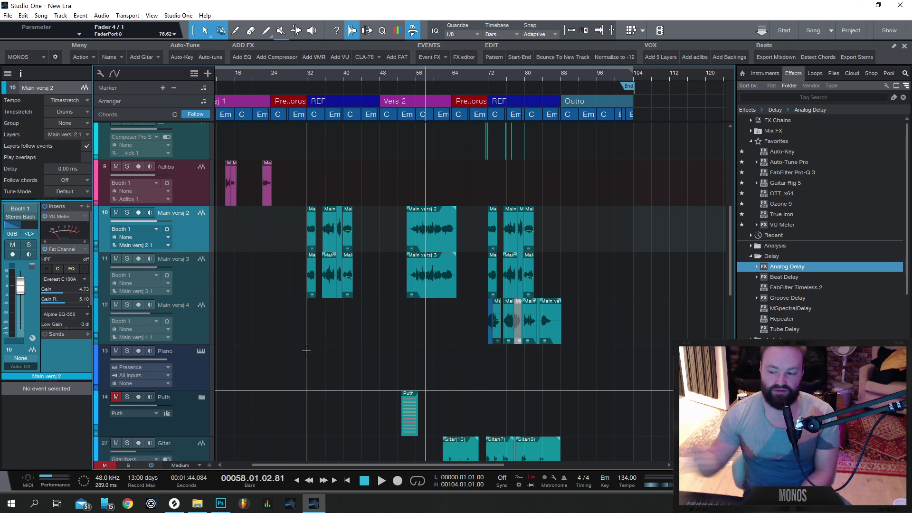
# Look through the audio files listed in the Pool of the New Era song
pyautogui.click(888, 74)
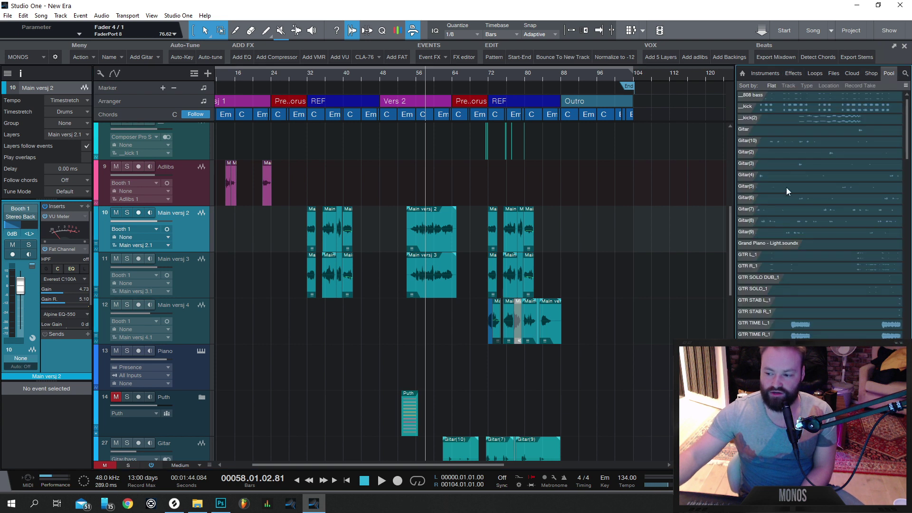
pyautogui.scroll(-6, 791, 181)
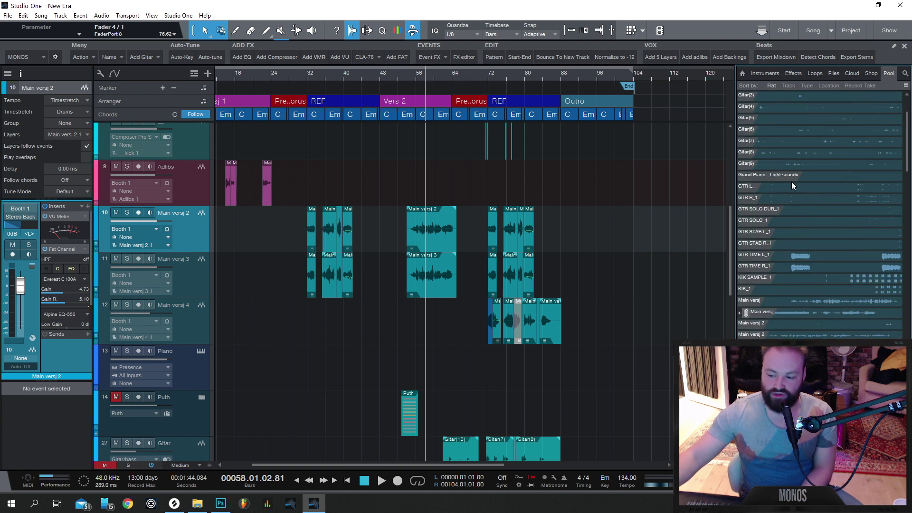
pyautogui.scroll(6, 811, 220)
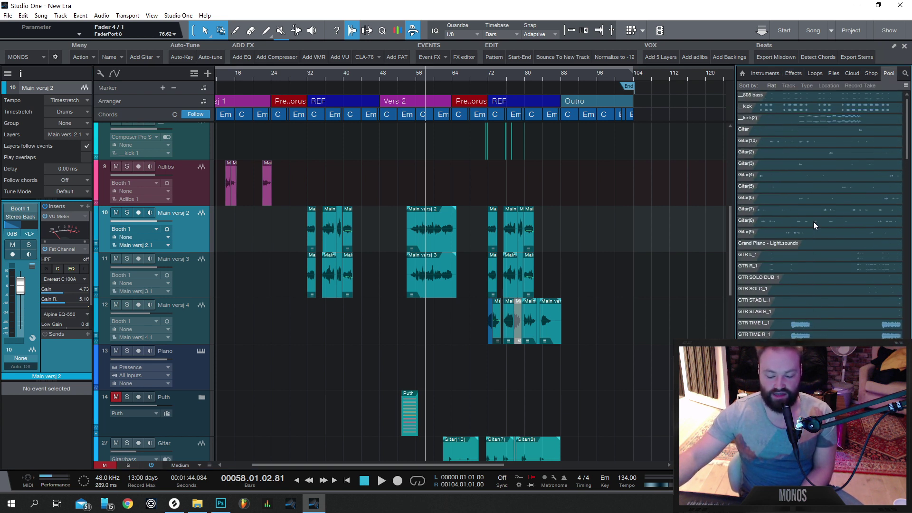
# Launch FL Studio again and check the Recent files folder in its browser
pyautogui.click(244, 504)
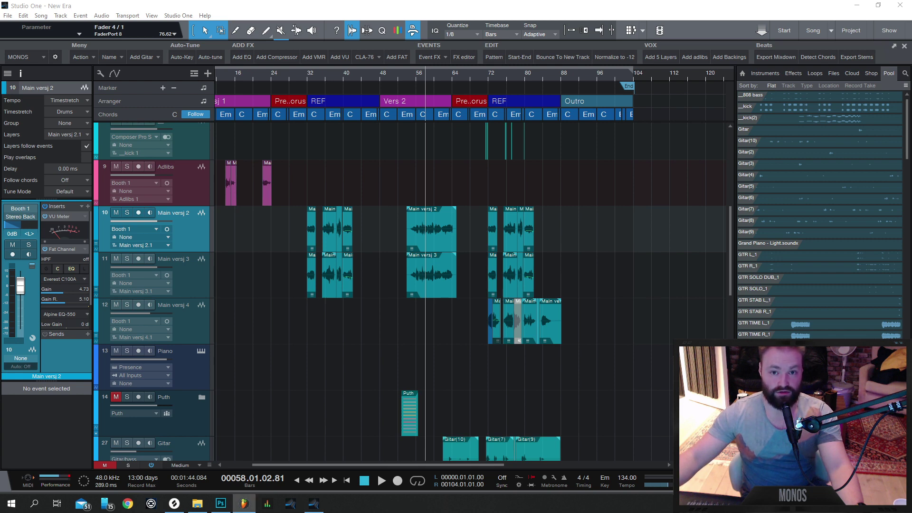
pyautogui.click(243, 504)
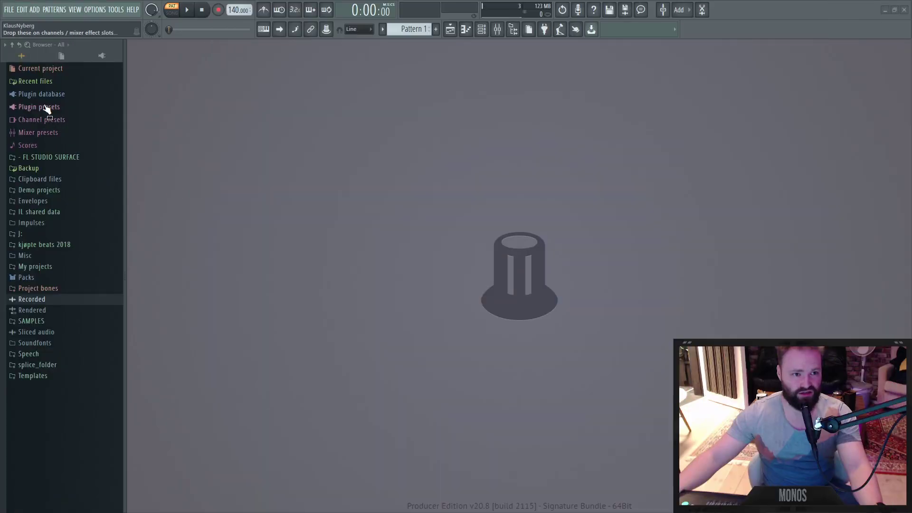
pyautogui.click(60, 83)
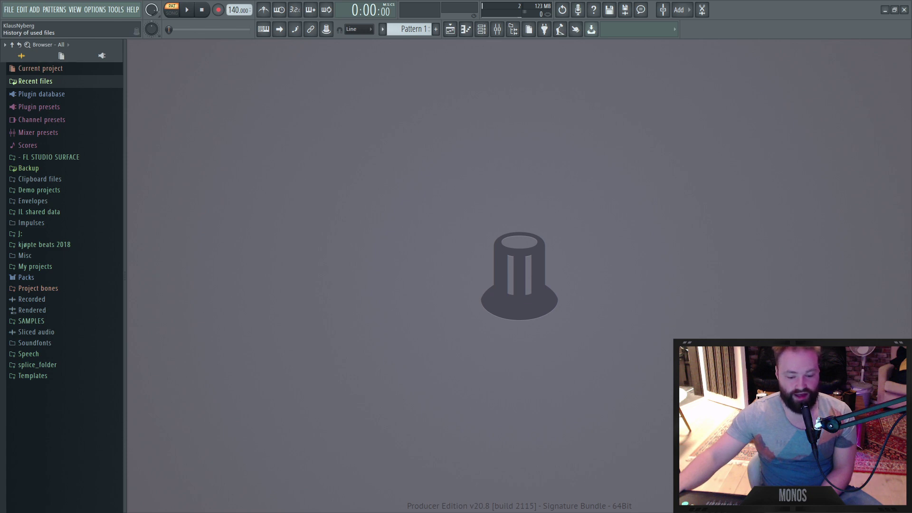
# Open FL Studio's MIDI input and output settings, look them over, and close them
pyautogui.hotkey('alt', 'Tab')
pyautogui.moveTo(223, 161); pyautogui.dragTo(452, 512)
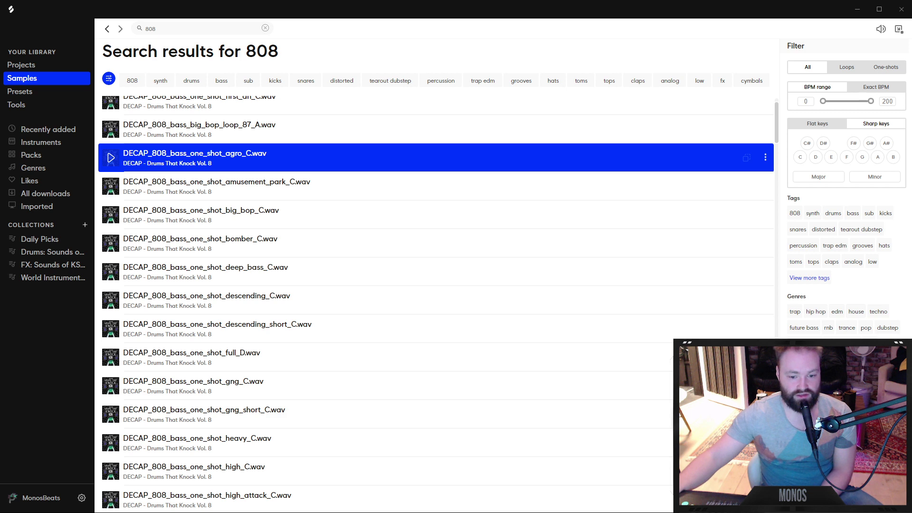
pyautogui.hotkey('alt', 'Tab')
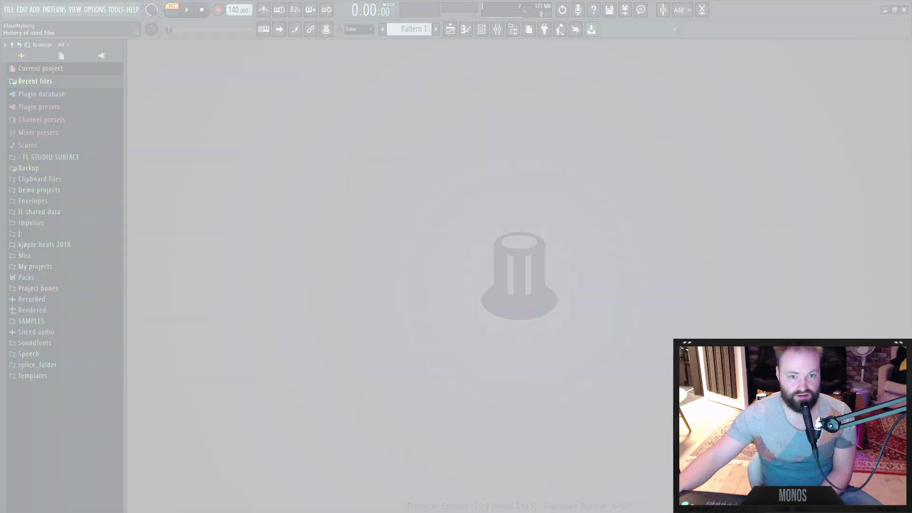
pyautogui.hotkey('alt', 'Tab')
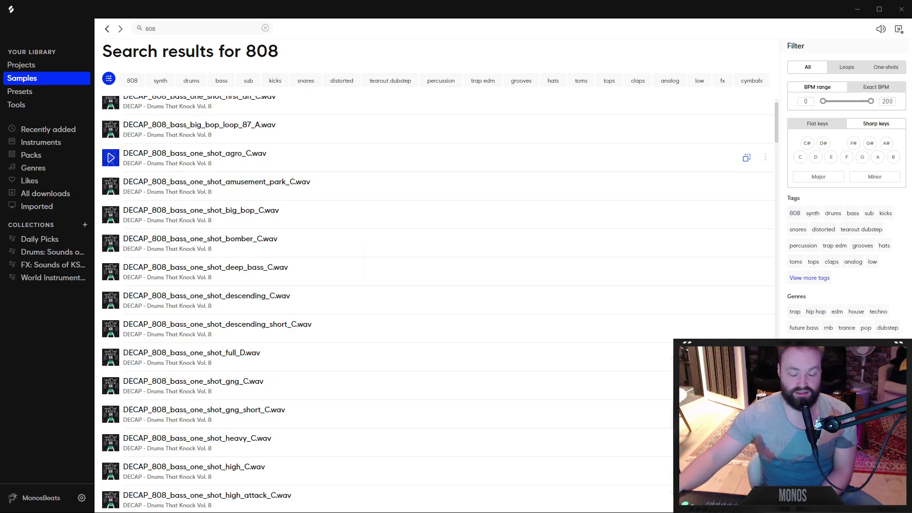
pyautogui.click(529, 296)
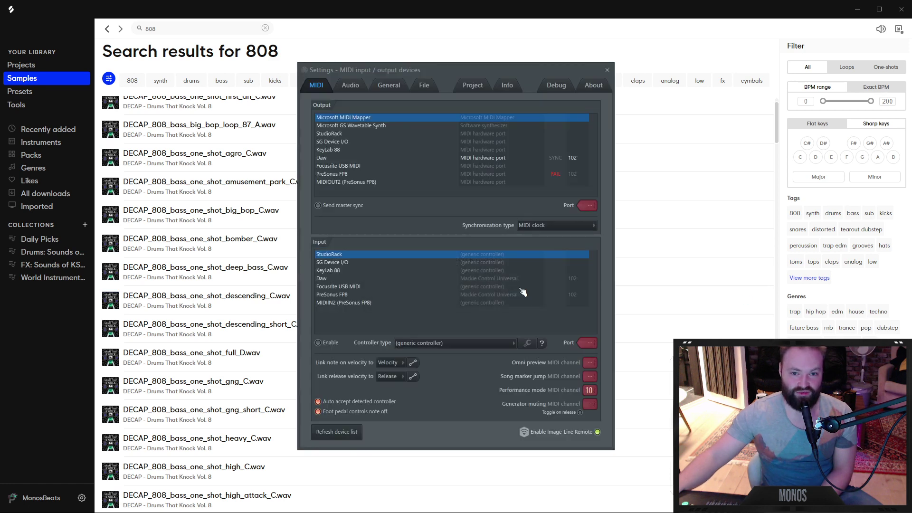
pyautogui.click(607, 70)
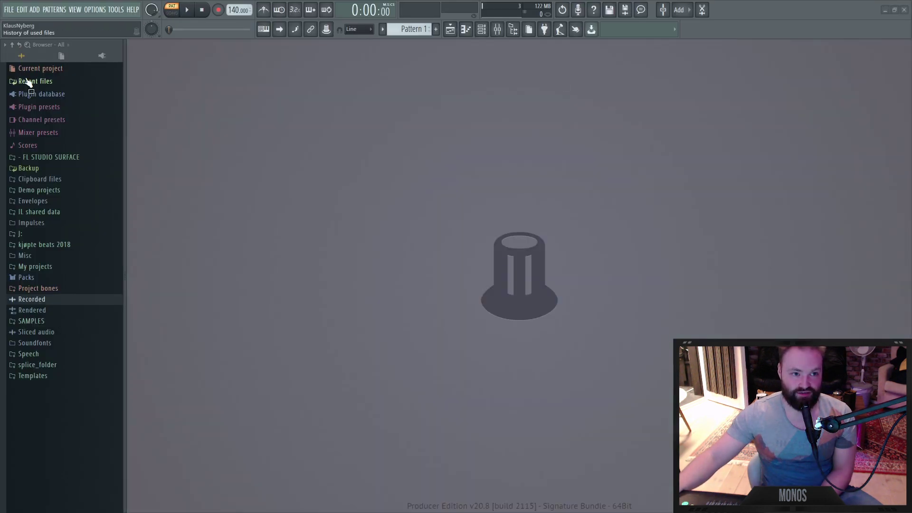
# Expand the current project in the browser and bring in the DECAP_808_bass_one_shot_agro_C sample from Splice
pyautogui.click(40, 68)
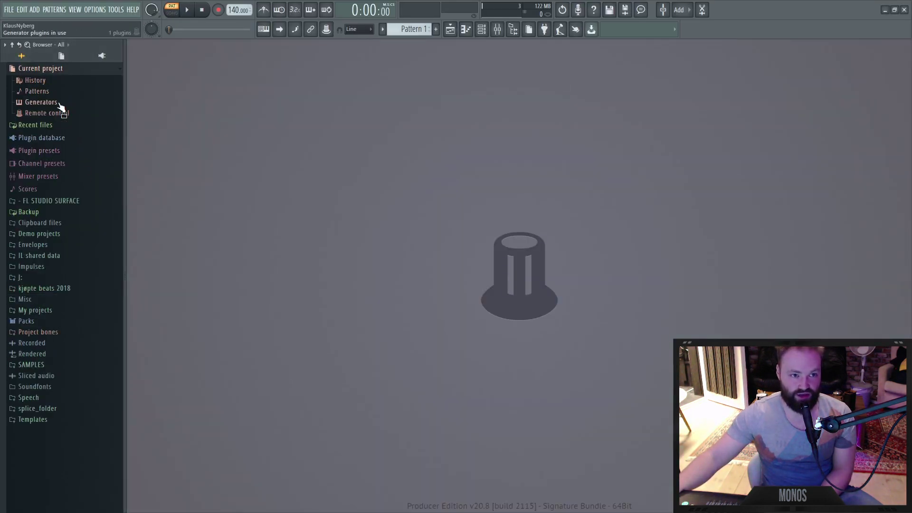
pyautogui.hotkey('alt', 'Tab')
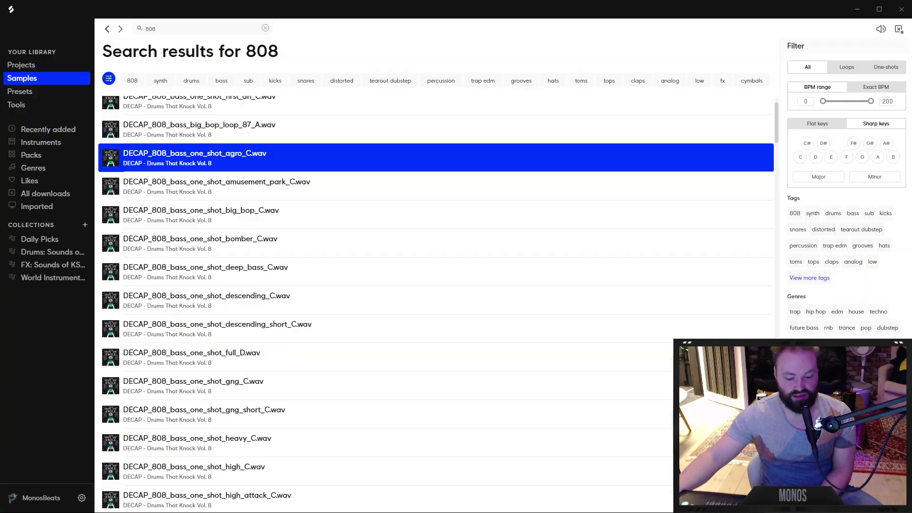
pyautogui.hotkey('alt', 'Tab')
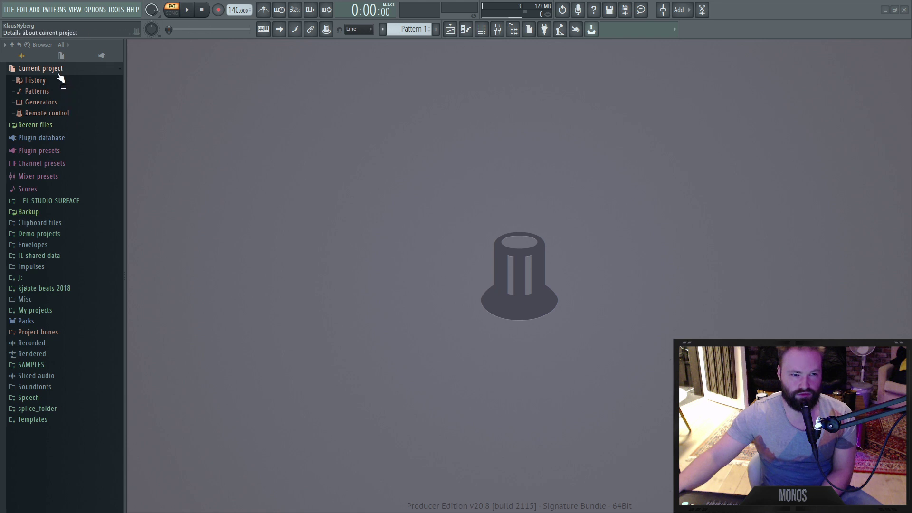
# Look through the current project's Patterns and Generators folders for entries of the DECAP_808 bass sample
pyautogui.click(51, 91)
pyautogui.click(60, 102)
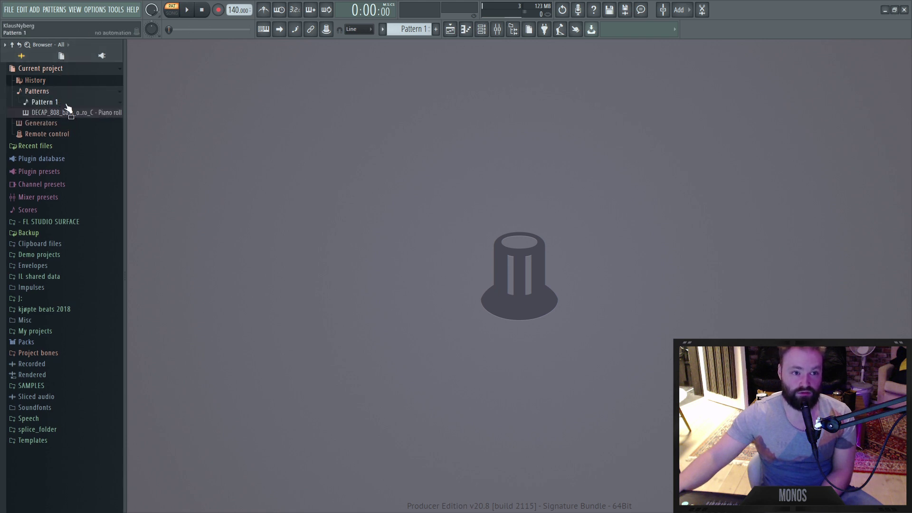
pyautogui.click(64, 92)
pyautogui.click(63, 103)
pyautogui.click(63, 103)
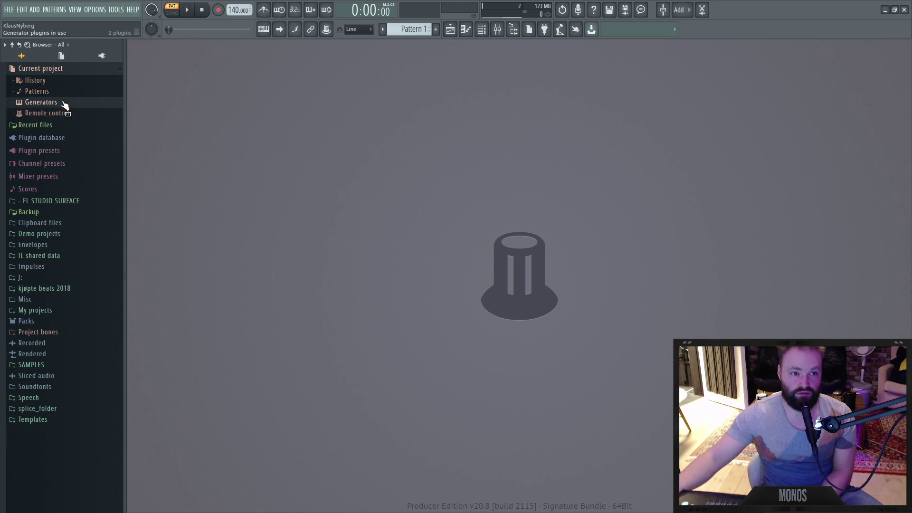
pyautogui.click(65, 92)
pyautogui.click(65, 93)
pyautogui.click(67, 103)
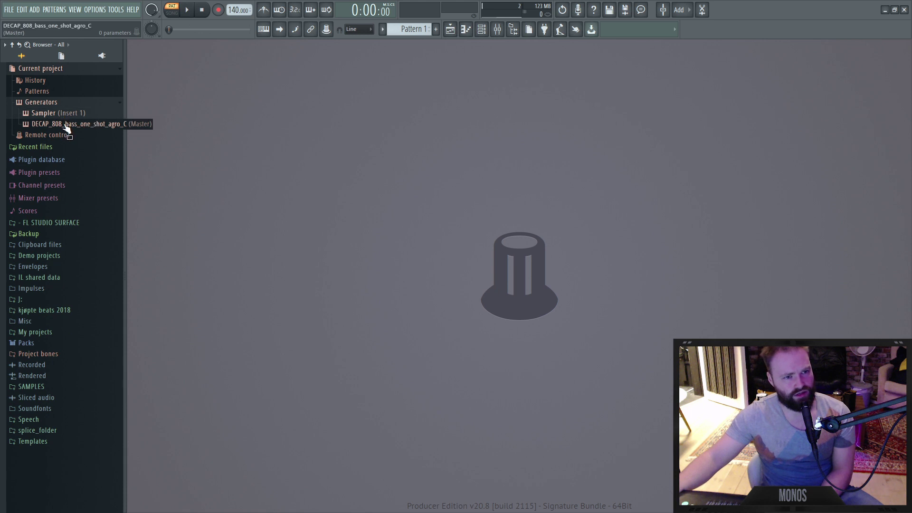
pyautogui.click(58, 103)
pyautogui.click(56, 92)
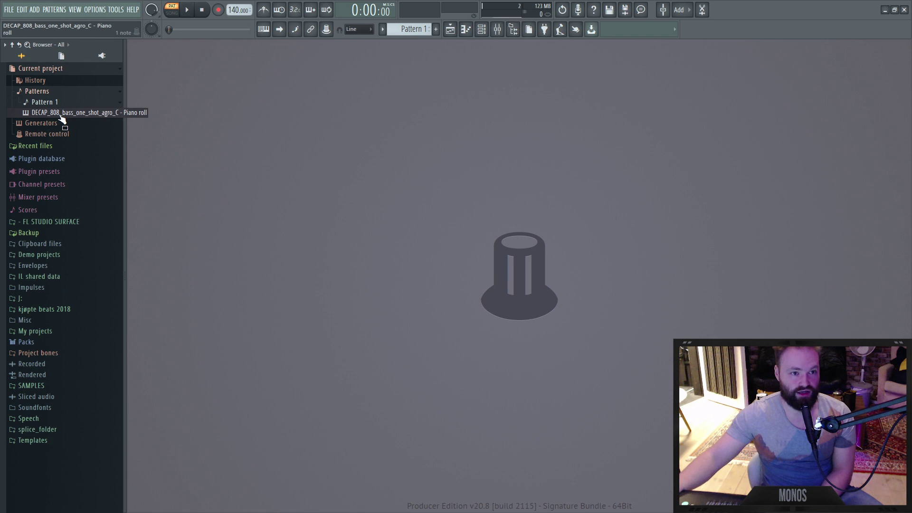
# Check which options the browser offers for Pattern 1 and for the current project
pyautogui.rightClick(53, 104)
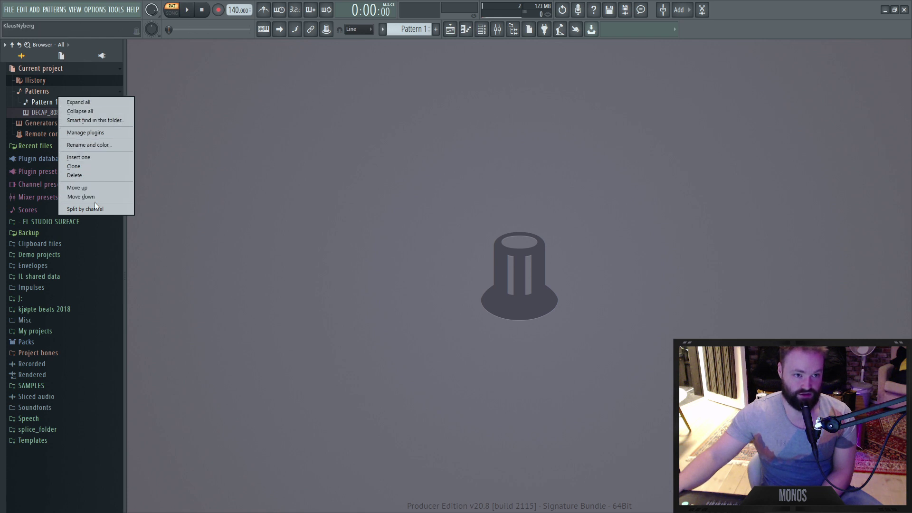
pyautogui.click(266, 186)
pyautogui.rightClick(46, 72)
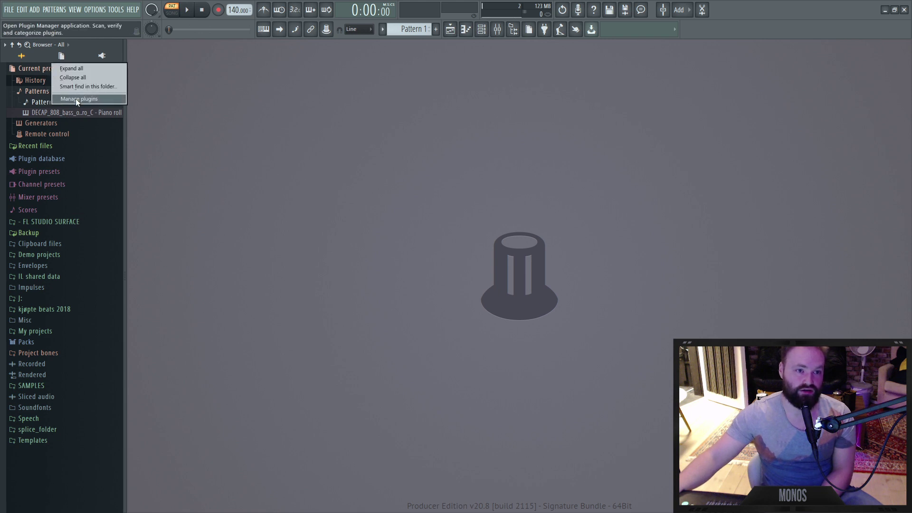
pyautogui.click(260, 204)
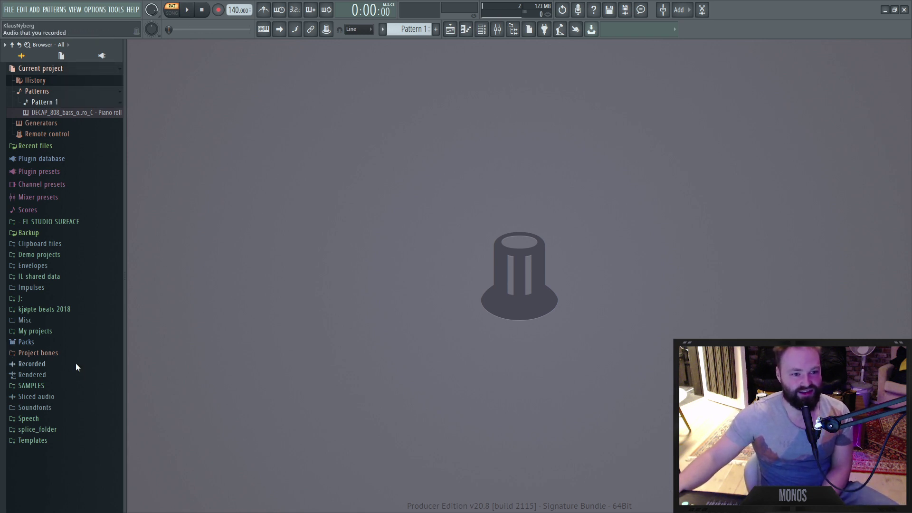
# Open the browser's Recorded folder in Windows Explorer, look over its audio files, and close the window
pyautogui.rightClick(76, 363)
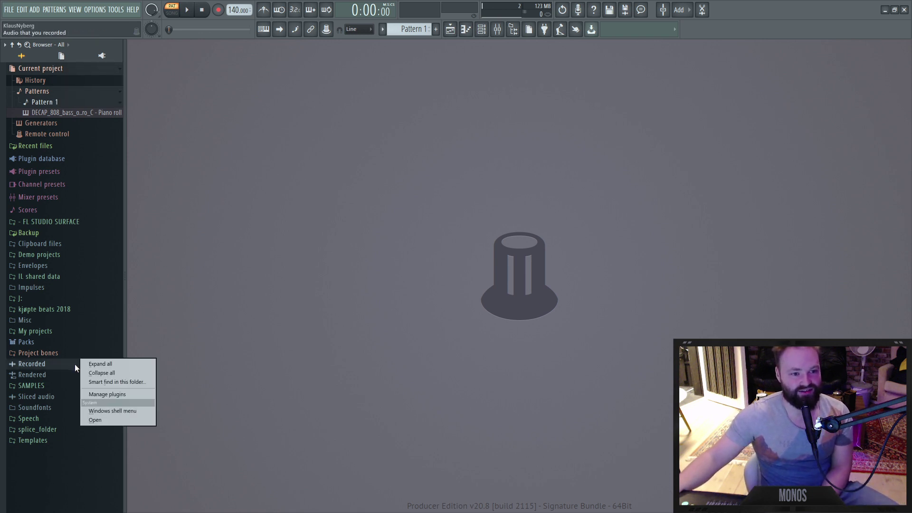
pyautogui.click(125, 420)
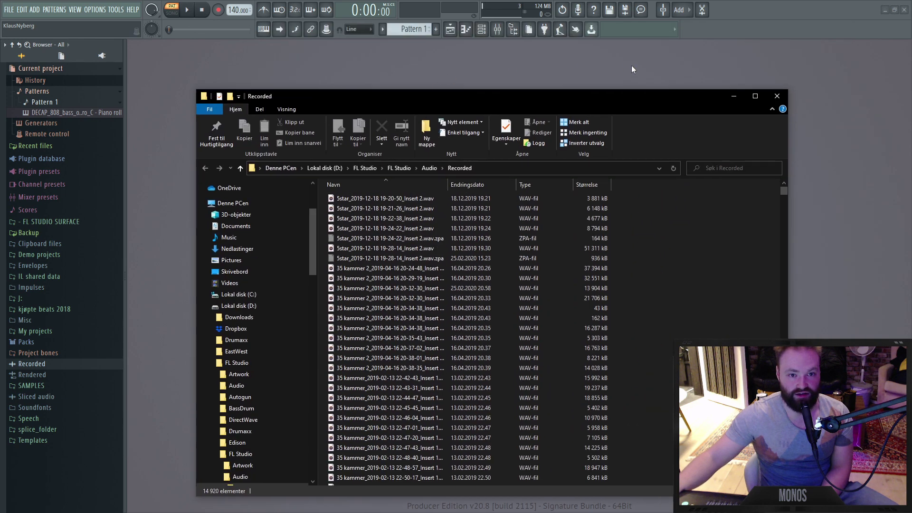
pyautogui.click(776, 96)
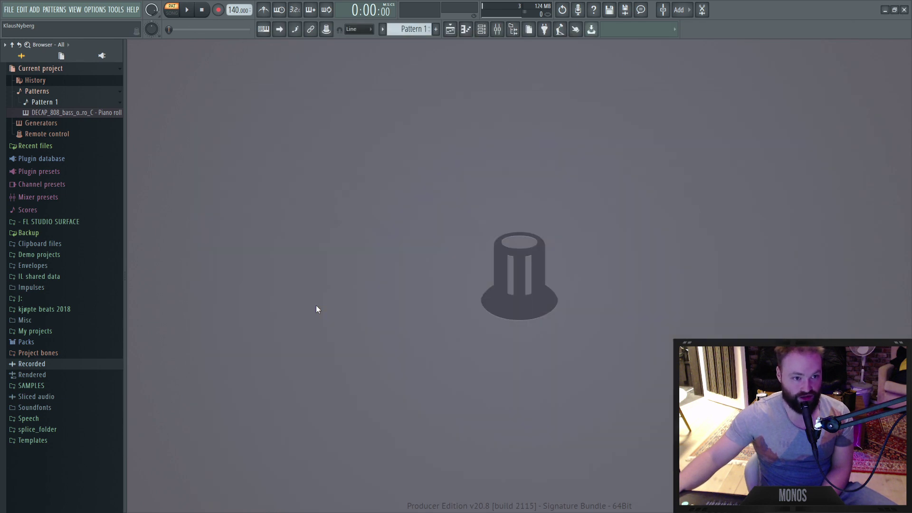
# Check the Patterns folder's options and open the piano roll of DECAP_808_bass_one_shot_agro_C
pyautogui.rightClick(63, 95)
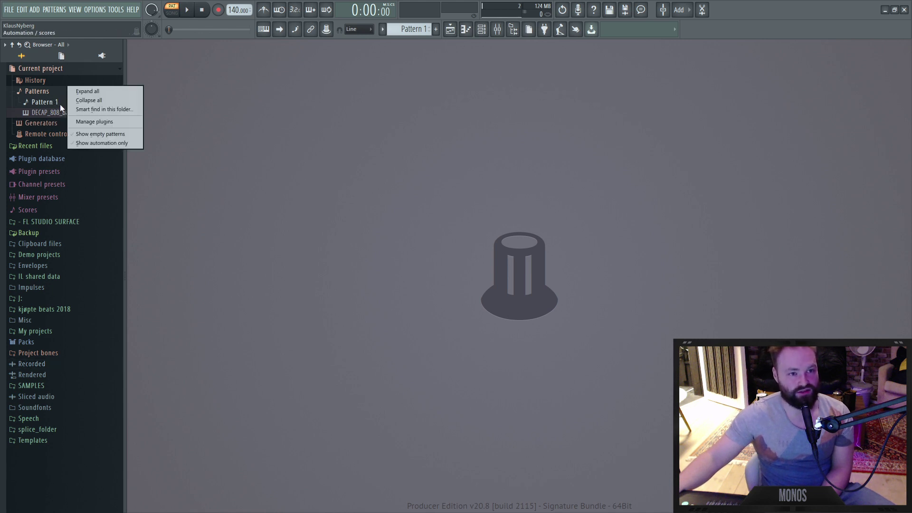
pyautogui.click(54, 113)
pyautogui.click(55, 114)
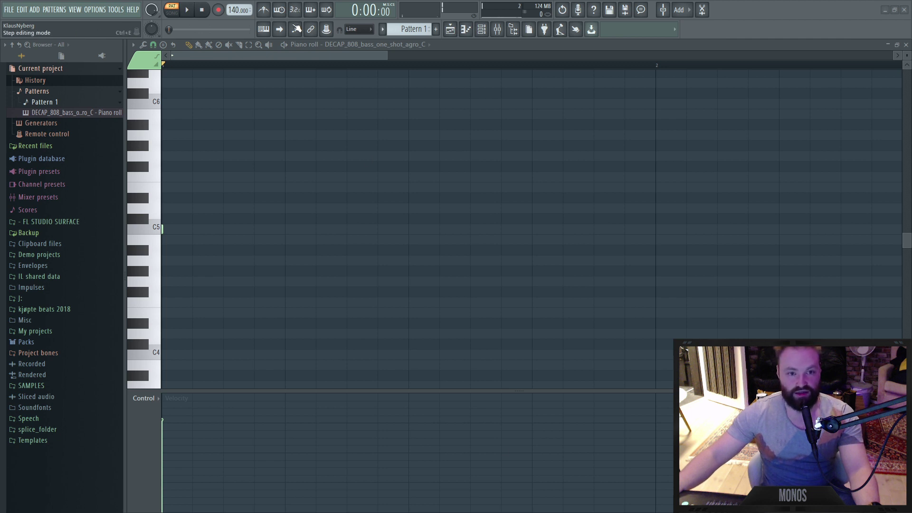
# Run the pattern briefly, switch playback from pattern to song mode, and record a short audio take
pyautogui.press('space')
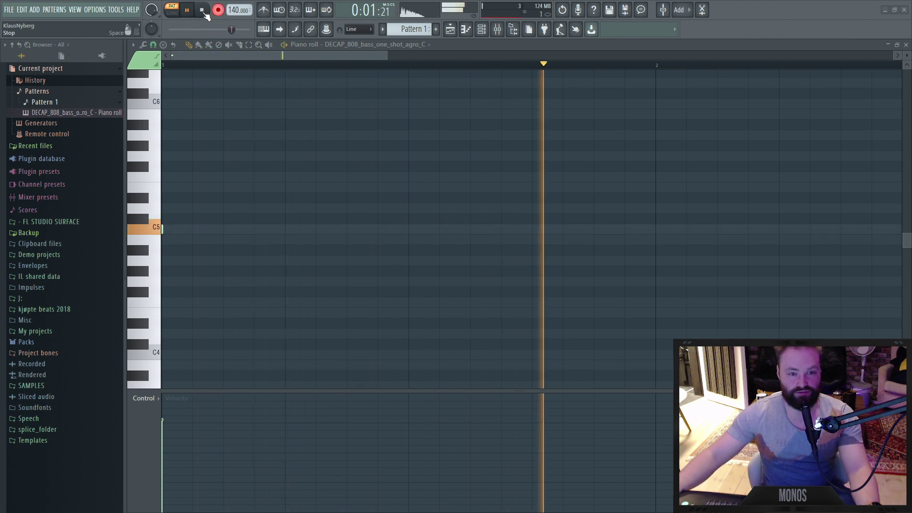
pyautogui.press('space')
pyautogui.click(172, 11)
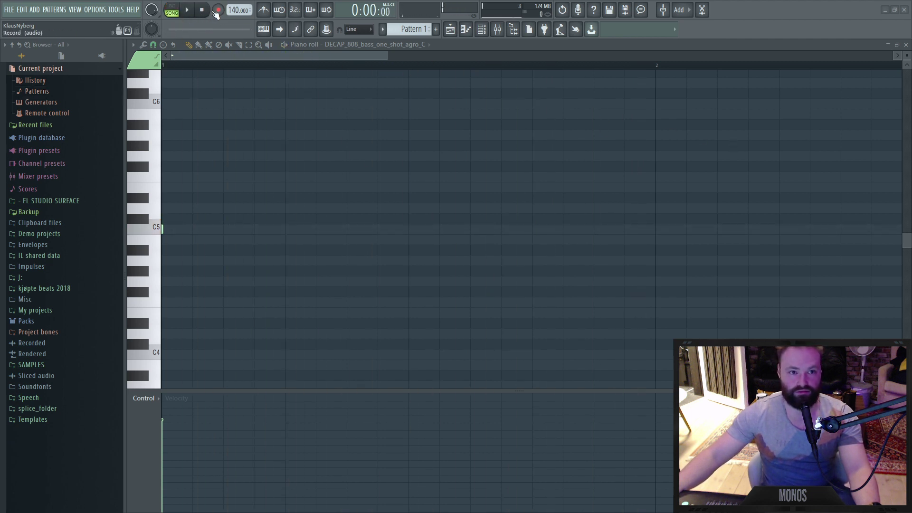
pyautogui.click(219, 11)
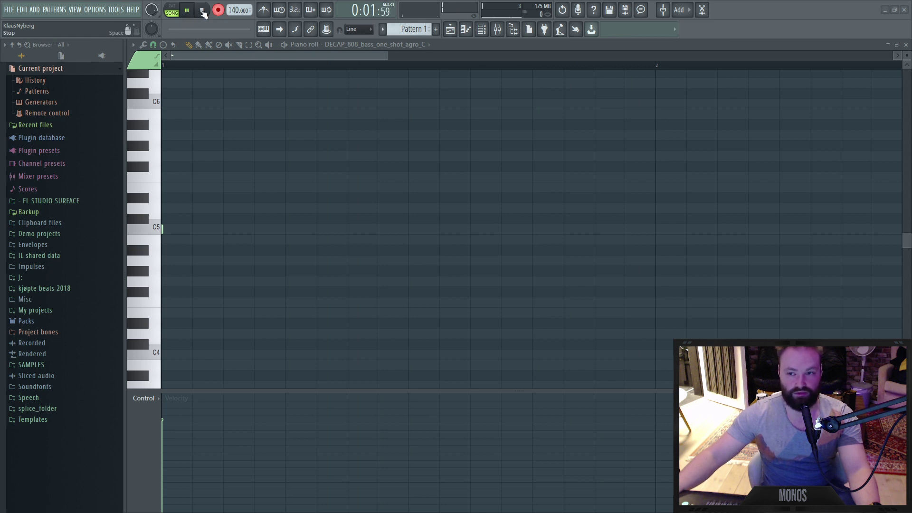
pyautogui.click(208, 10)
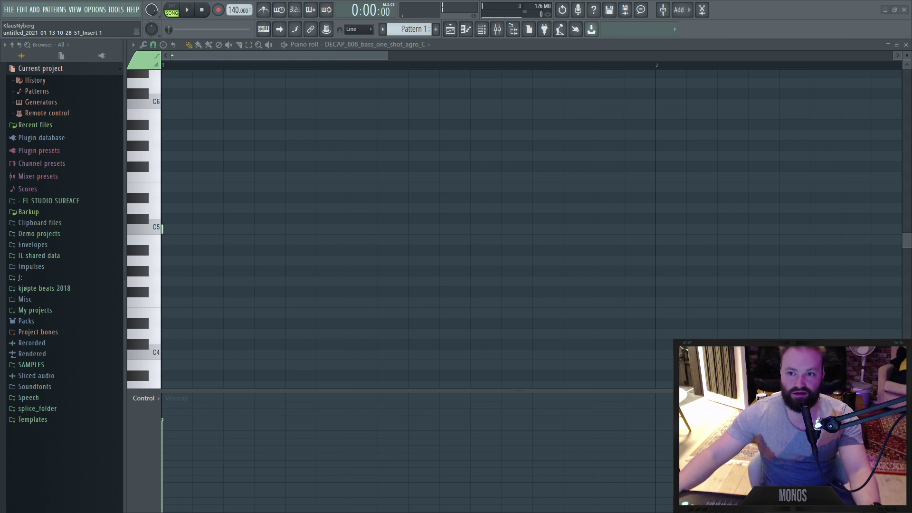
pyautogui.hotkey('alt', 'Delete')
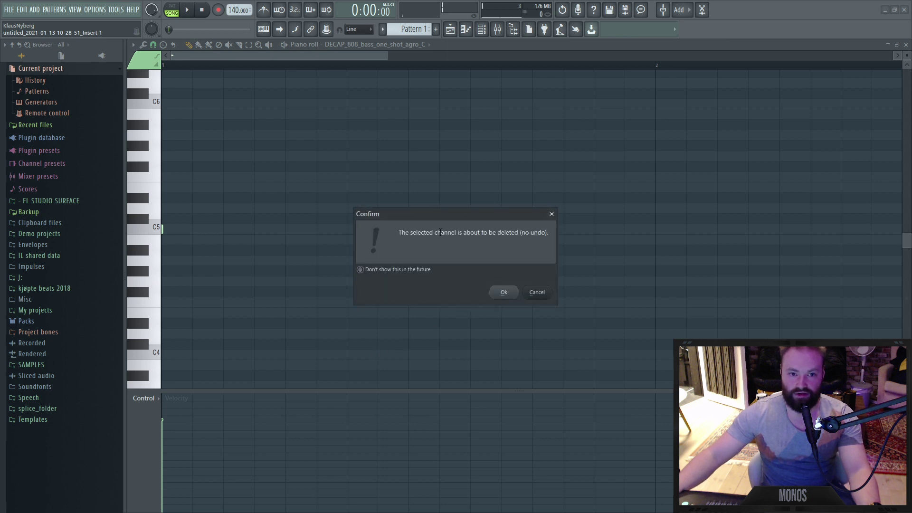
pyautogui.moveTo(420, 232); pyautogui.dragTo(528, 232)
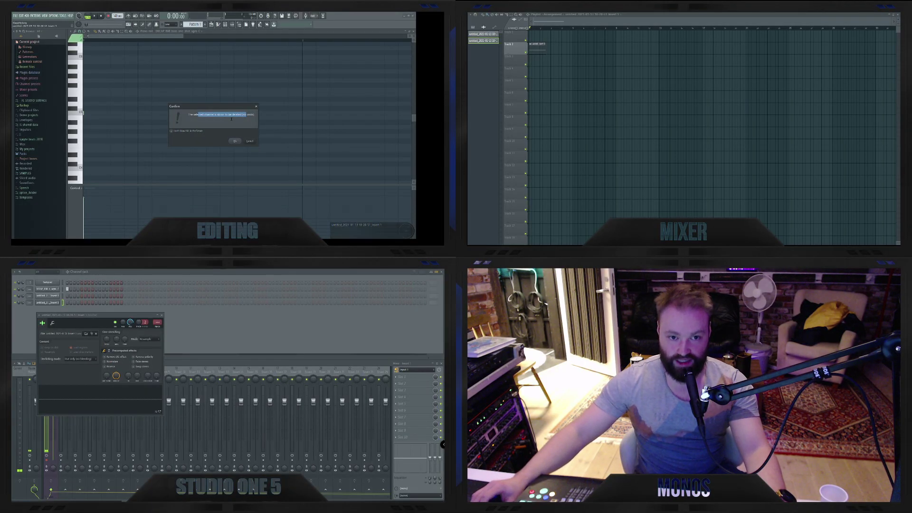
pyautogui.click(250, 141)
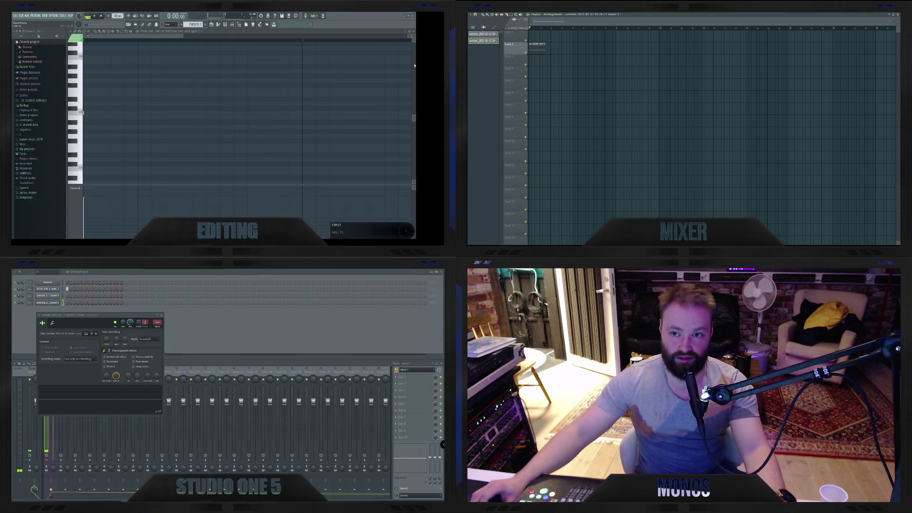
# Delete the recorded clip from the playlist, and place two copies of it side by side on Track 2
pyautogui.rightClick(532, 44)
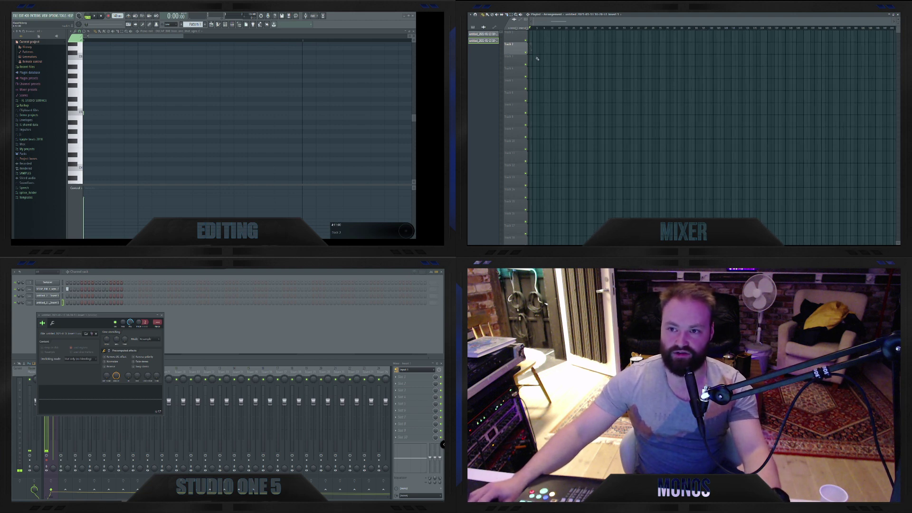
pyautogui.scroll(2, 542, 76)
pyautogui.scroll(7, 542, 76)
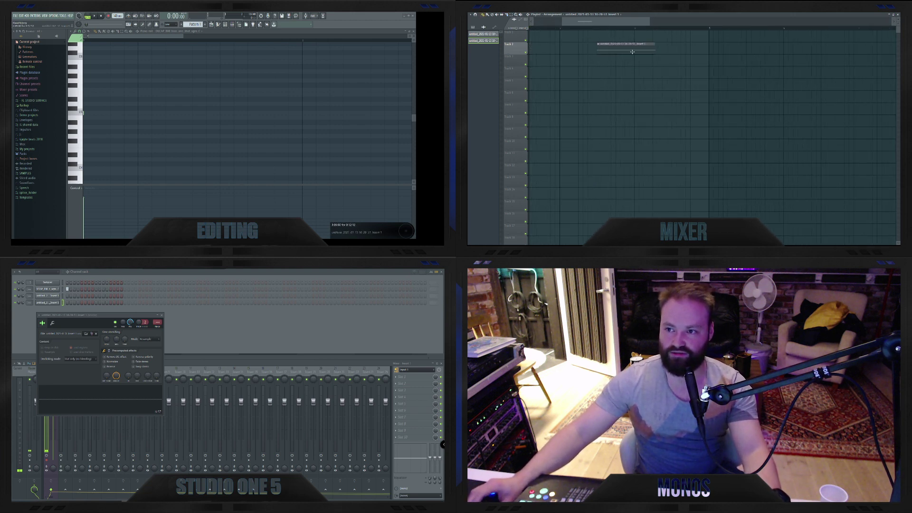
pyautogui.click(538, 41)
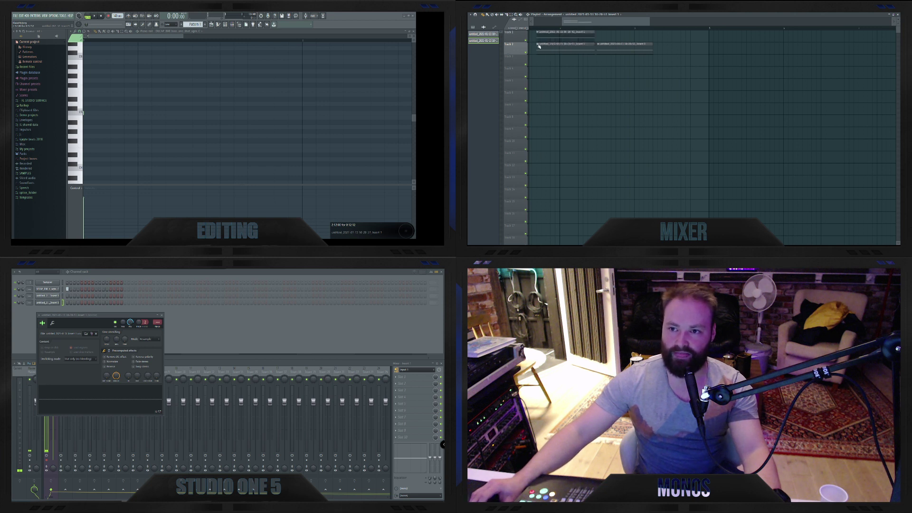
pyautogui.click(538, 44)
pyautogui.rightClick(541, 38)
# Make the first clip on Track 2 unique as a new sample, saving it in the Recorded folder
pyautogui.click(538, 44)
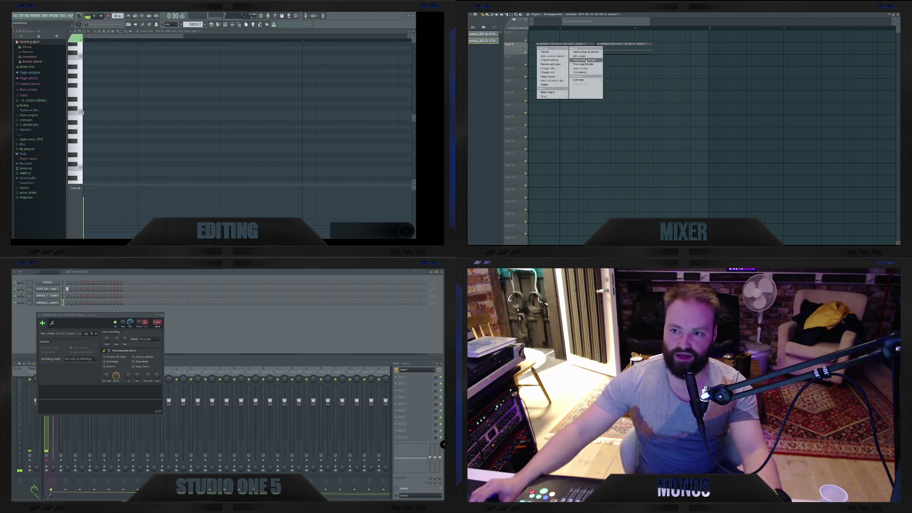
pyautogui.click(585, 51)
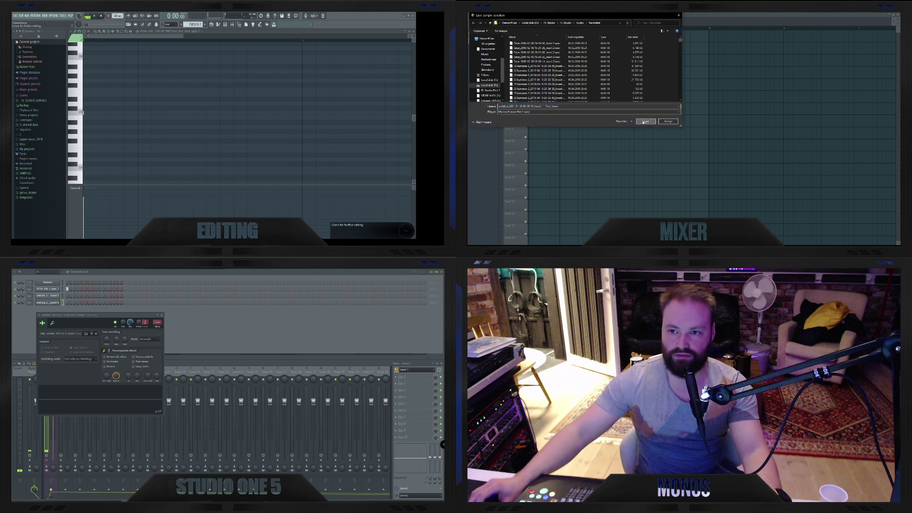
pyautogui.click(643, 122)
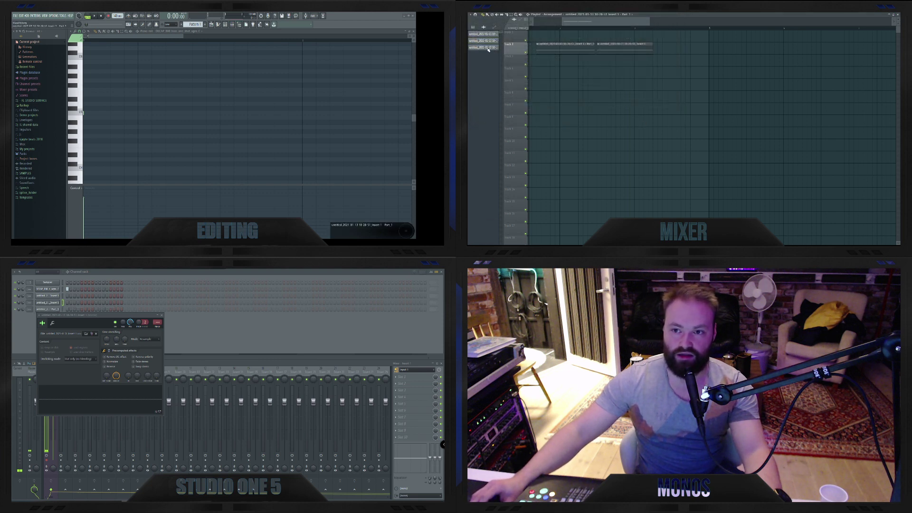
# Select the new Part_1 sample in the playlist's clip list and check its options
pyautogui.click(488, 48)
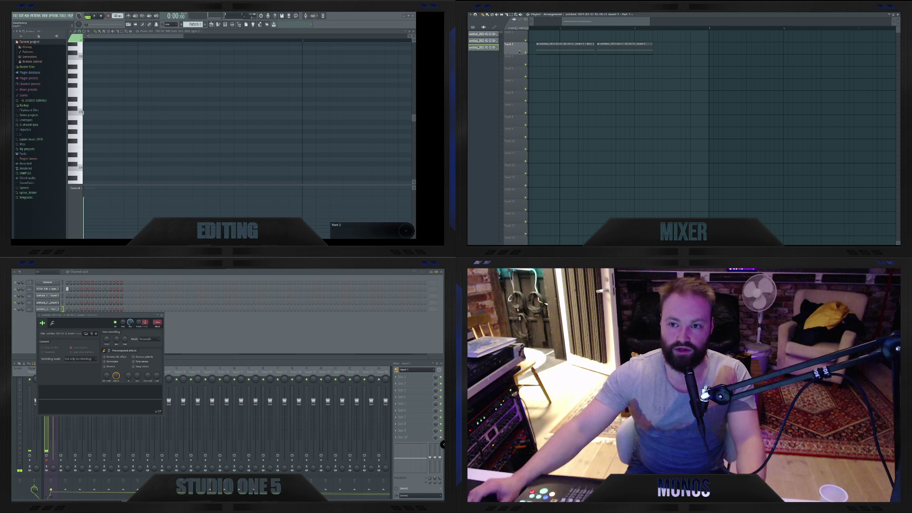
pyautogui.rightClick(498, 51)
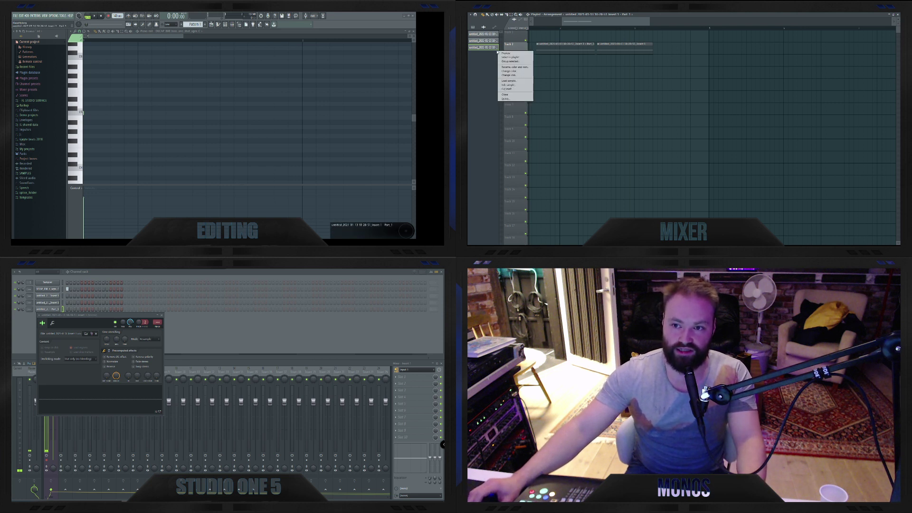
# Expand the current project's generators in the browser, check the options of a recorded sample, and collapse the list
pyautogui.click(31, 52)
pyautogui.click(36, 58)
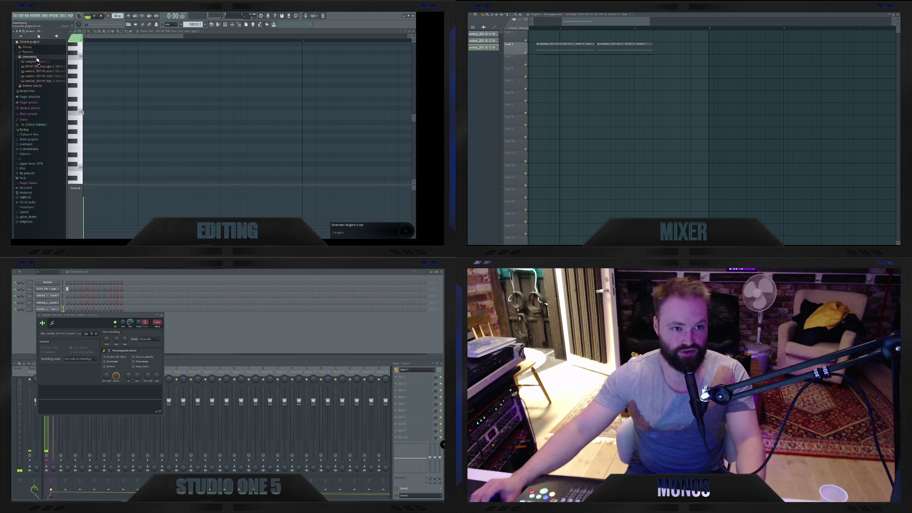
pyautogui.rightClick(43, 76)
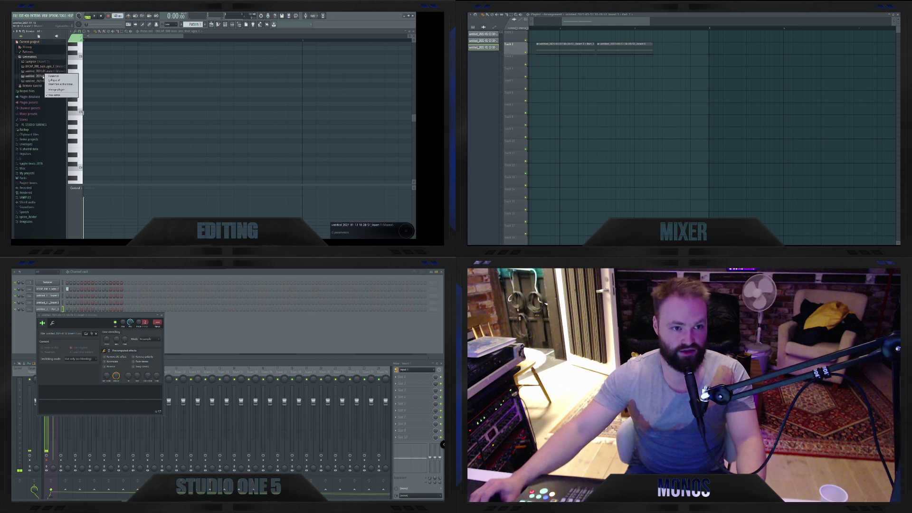
pyautogui.click(41, 77)
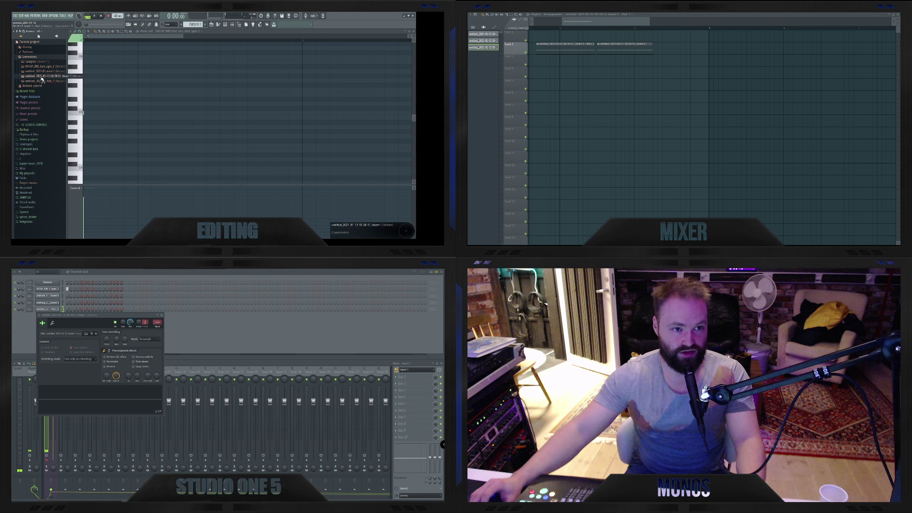
pyautogui.click(30, 53)
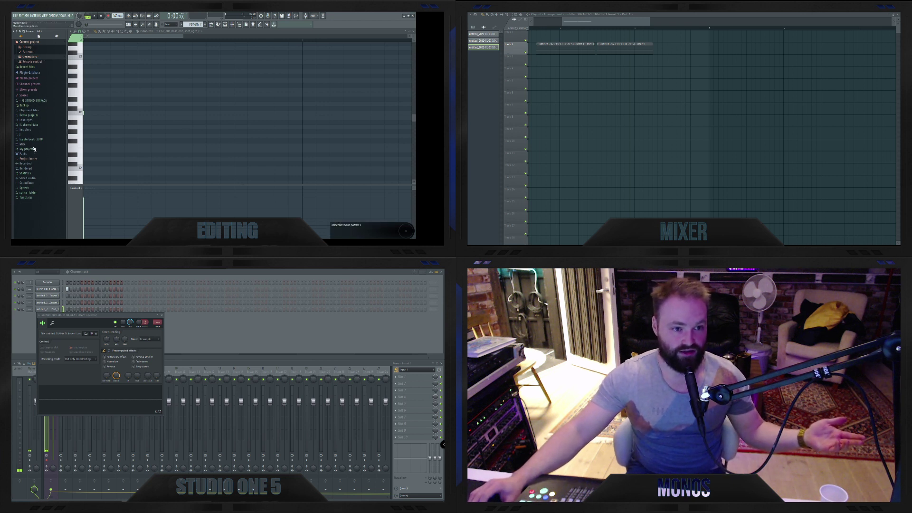
# Open the browser's Recorded folder in Windows Explorer and look through its audio files
pyautogui.click(32, 164)
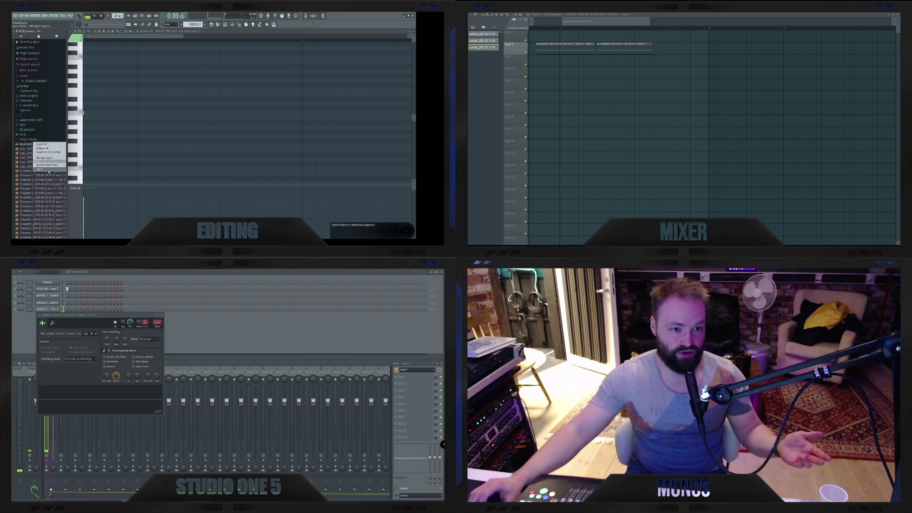
pyautogui.hotkey('alt', 'Tab')
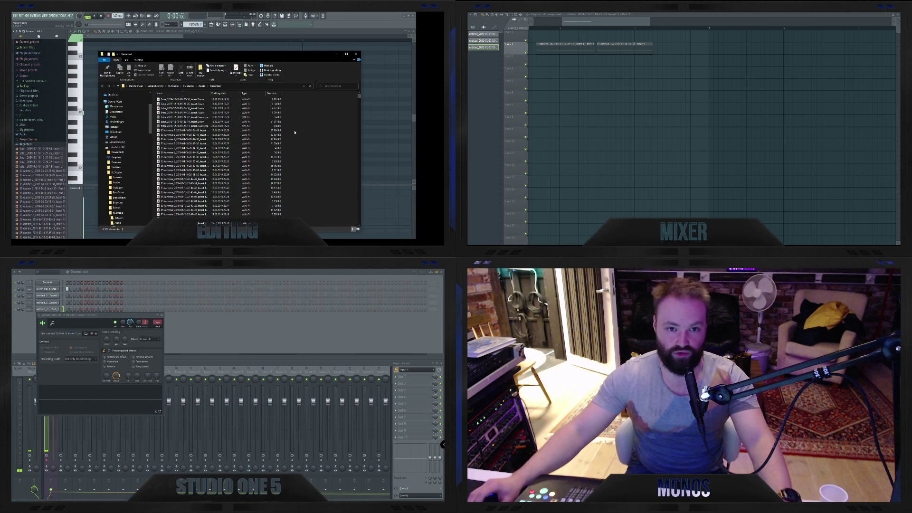
pyautogui.scroll(-10, 202, 136)
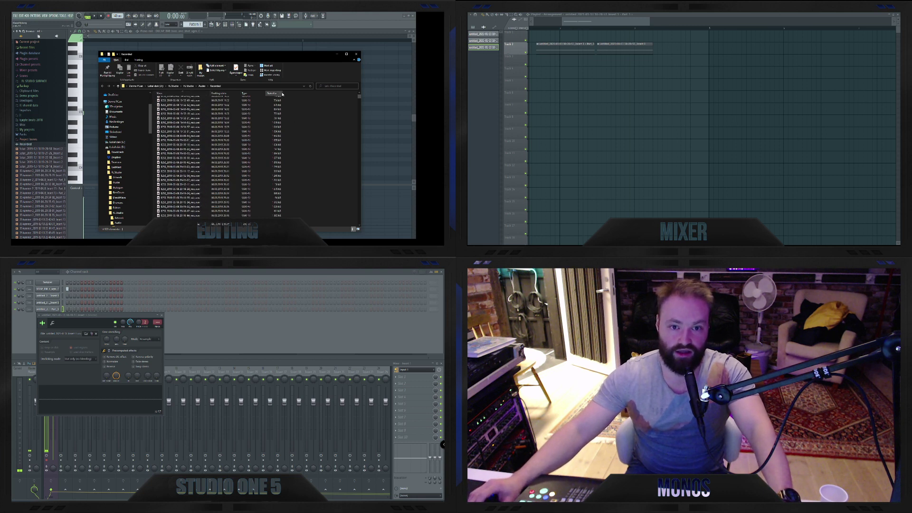
# Sort the Recorded folder by modification date with the newest first, select the latest recordings, and close the Explorer window
pyautogui.click(221, 93)
pyautogui.click(221, 93)
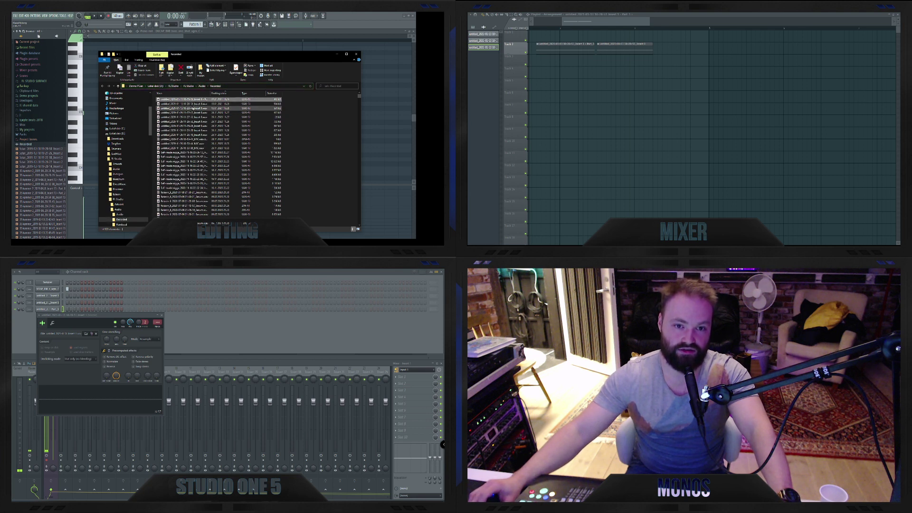
pyautogui.keyDown('shift'); pyautogui.click(192, 108); pyautogui.keyUp('shift')
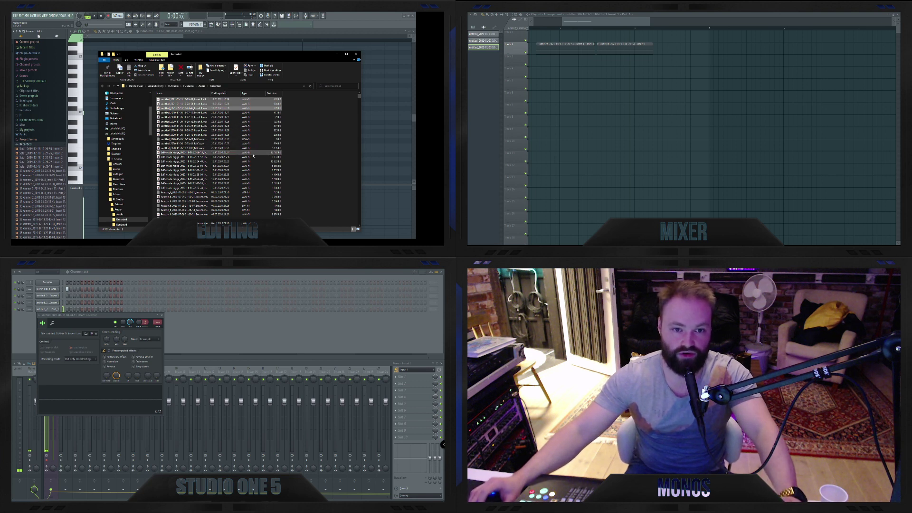
pyautogui.click(311, 150)
pyautogui.click(356, 53)
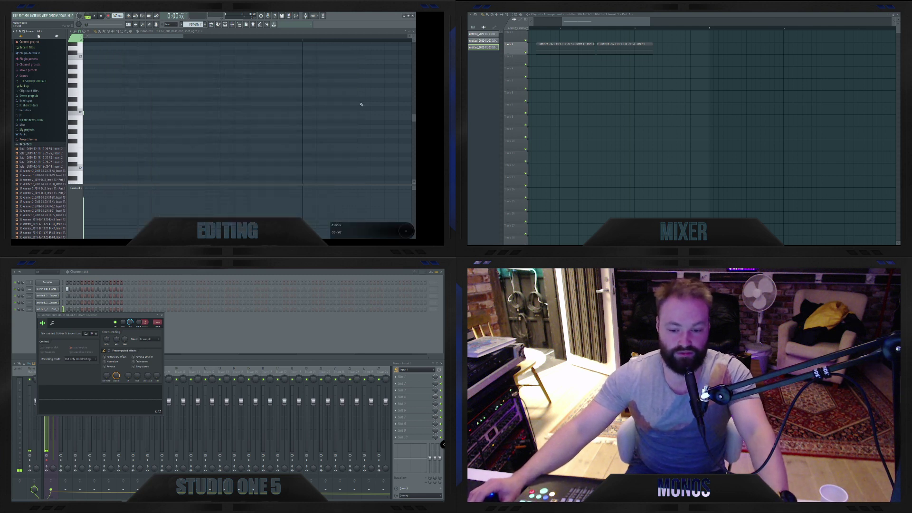
# Collapse the Recorded folder and close FL Studio without saving the project changes
pyautogui.click(35, 143)
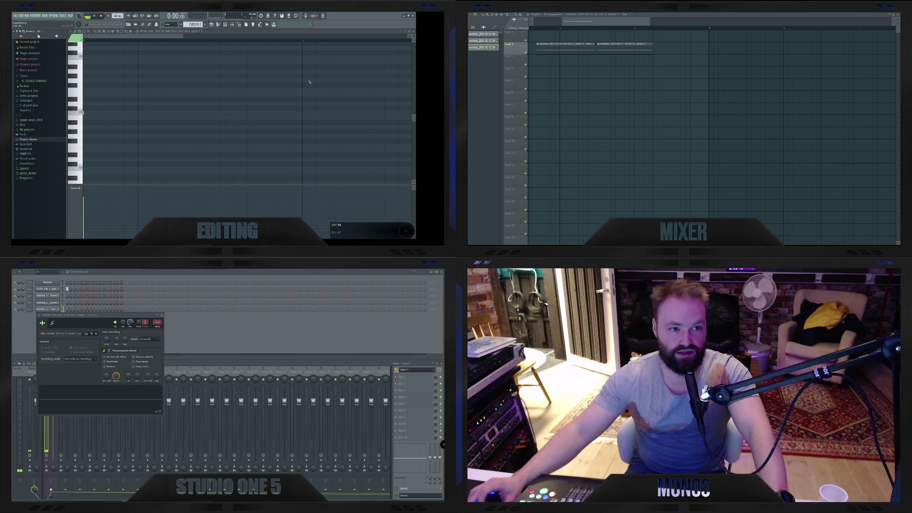
pyautogui.moveTo(573, 49)
pyautogui.mouseDown()
pyautogui.moveTo(579, 62)
pyautogui.moveTo(577, 50)
pyautogui.mouseUp()
pyautogui.click(413, 16)
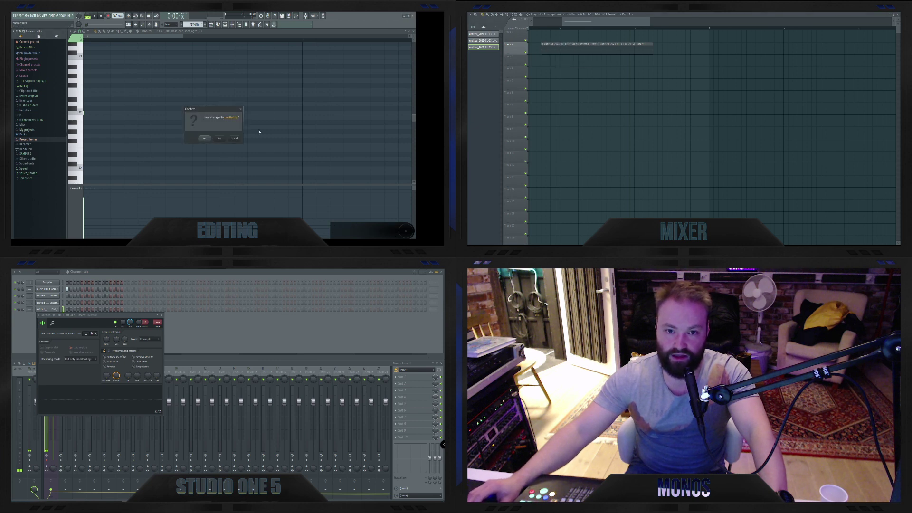
pyautogui.click(220, 138)
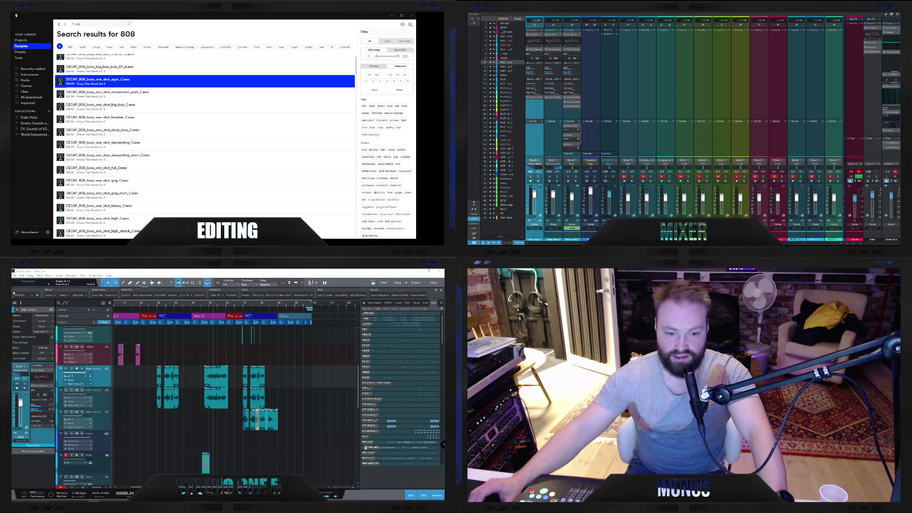
# Switch to Studio One and save the New Era song
pyautogui.click(8, 16)
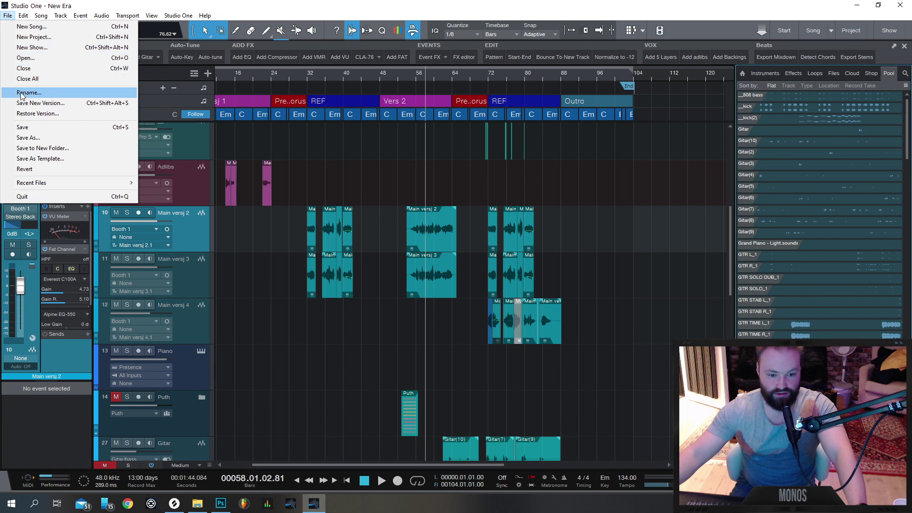
pyautogui.click(22, 127)
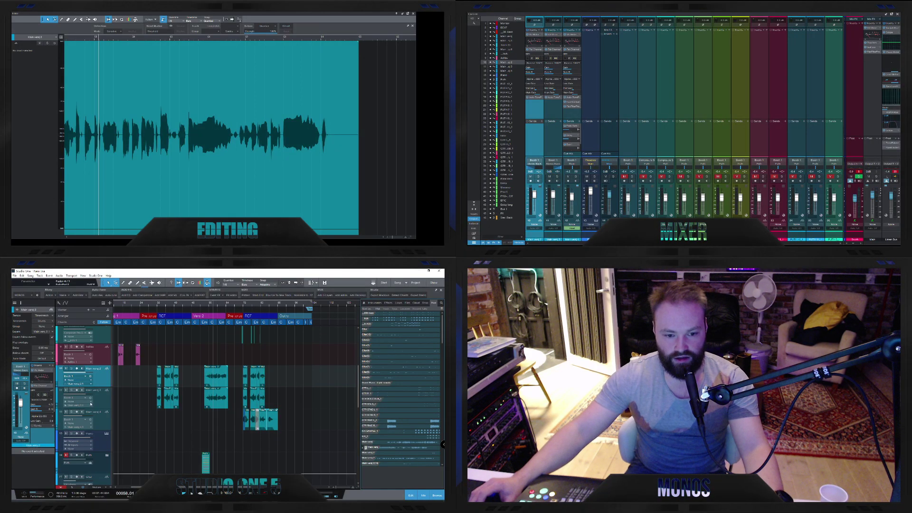
pyautogui.rightClick(416, 315)
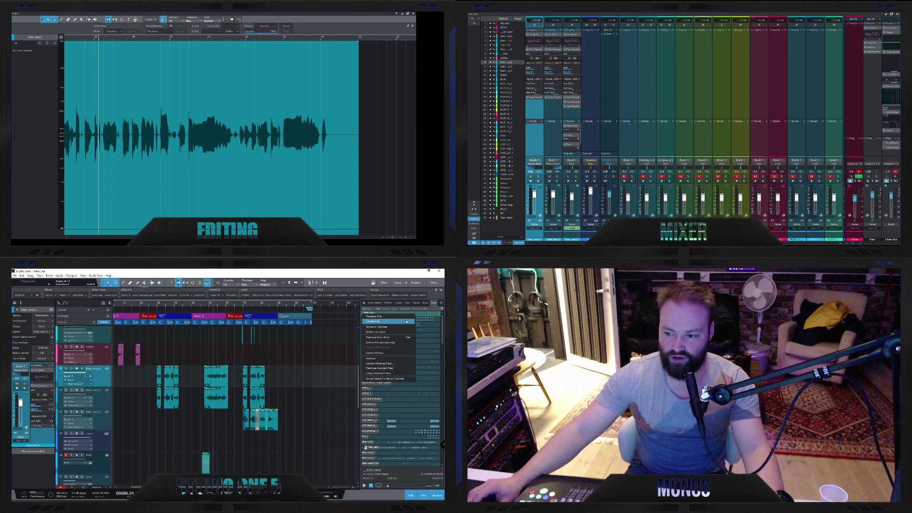
pyautogui.click(406, 322)
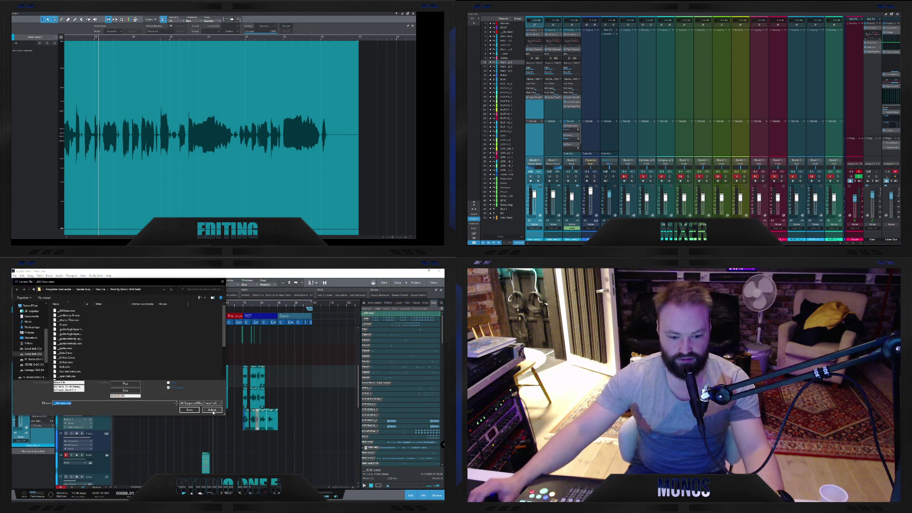
pyautogui.click(211, 409)
# Show the pool's __808 bass file in Explorer and go up to the New Era song folder
pyautogui.rightClick(400, 311)
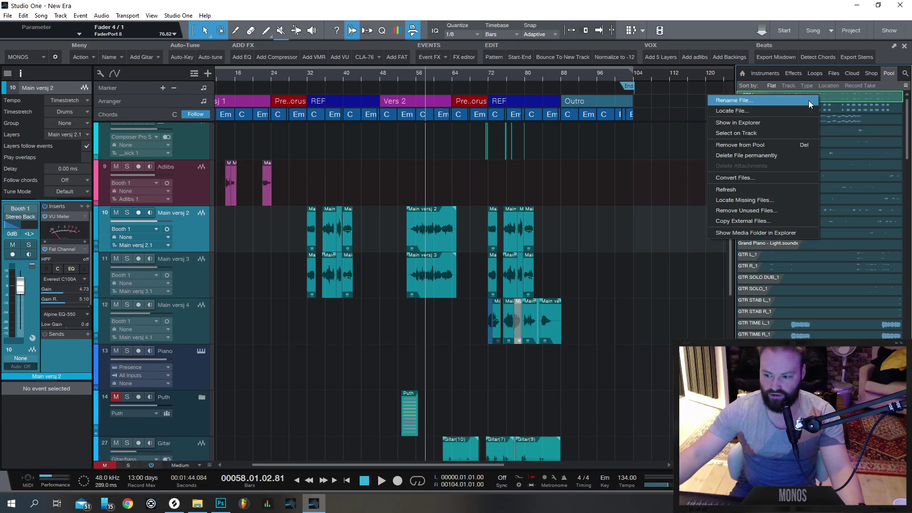
pyautogui.click(793, 123)
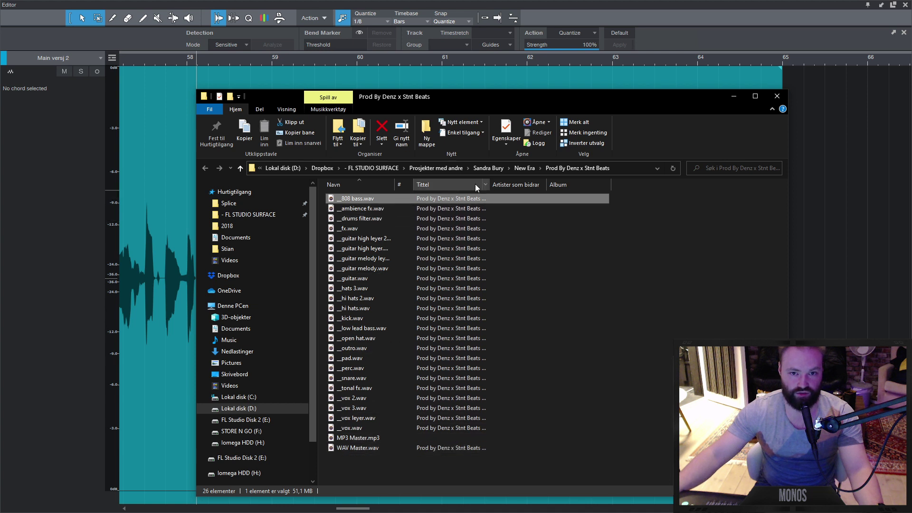
pyautogui.click(527, 169)
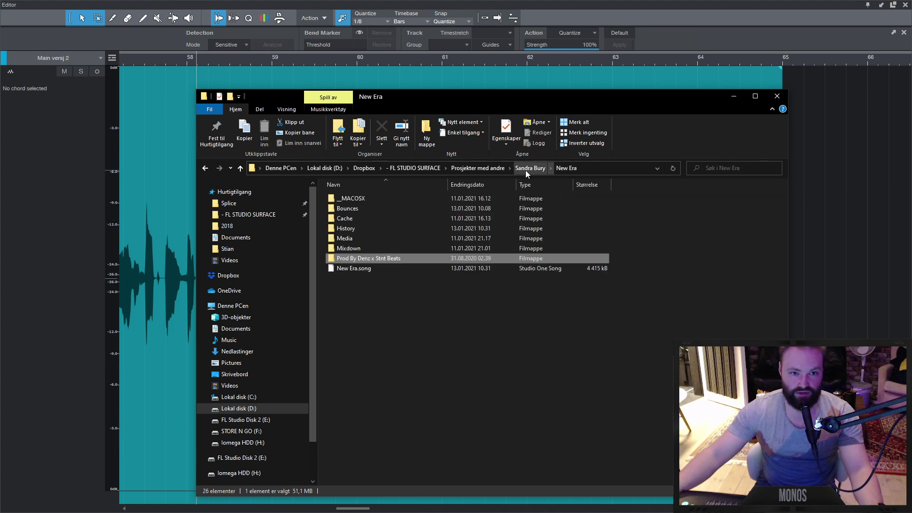
# Point out New Era.song in the song folder and look into the Mixdown and History folders
pyautogui.click(360, 269)
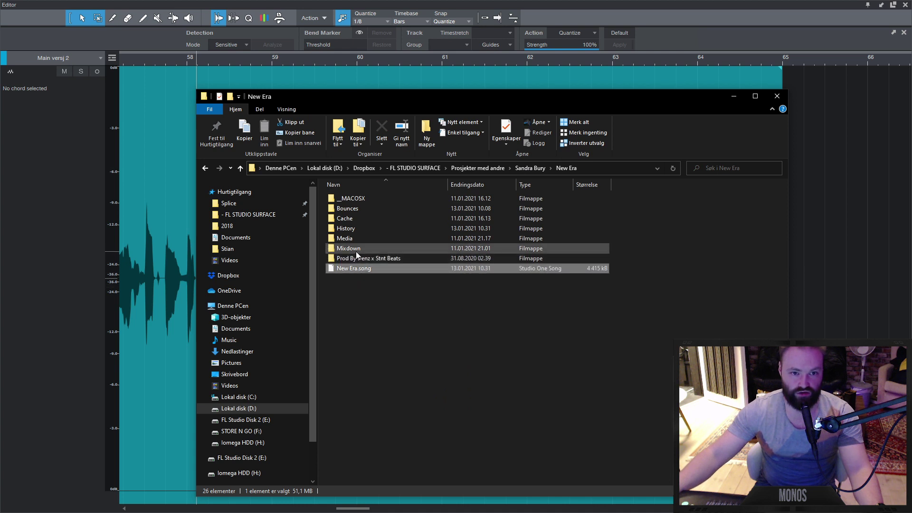
pyautogui.click(359, 250)
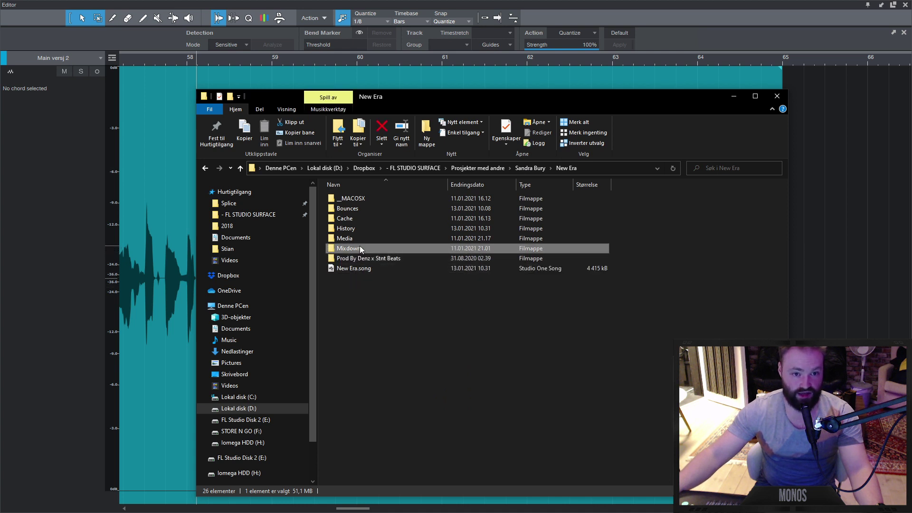
pyautogui.doubleClick(360, 248)
pyautogui.click(205, 168)
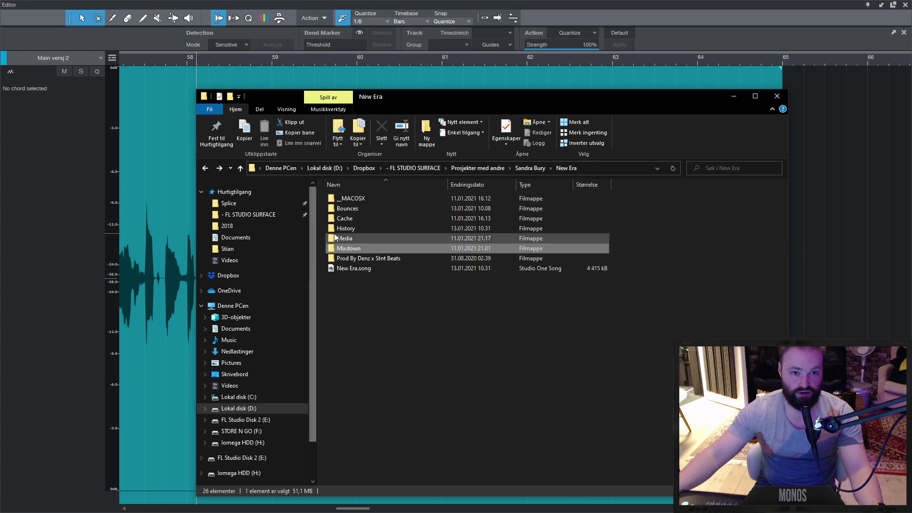
pyautogui.doubleClick(346, 228)
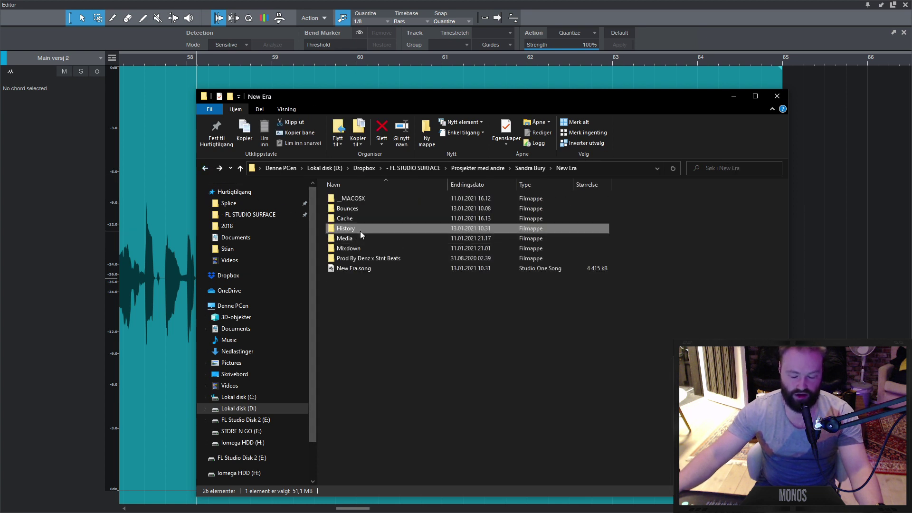
# Examine the cached audio files in the Audio subfolder of Cache and return to the New Era folder
pyautogui.doubleClick(361, 218)
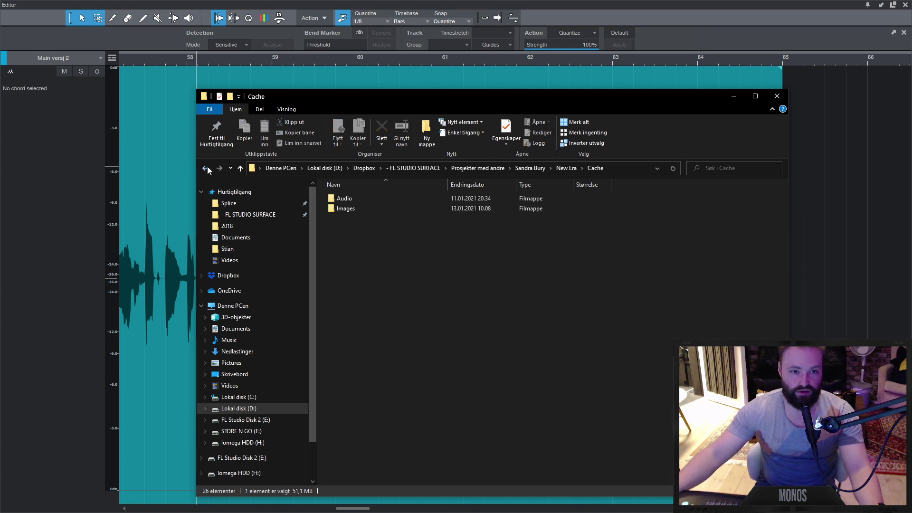
pyautogui.click(207, 169)
pyautogui.doubleClick(355, 219)
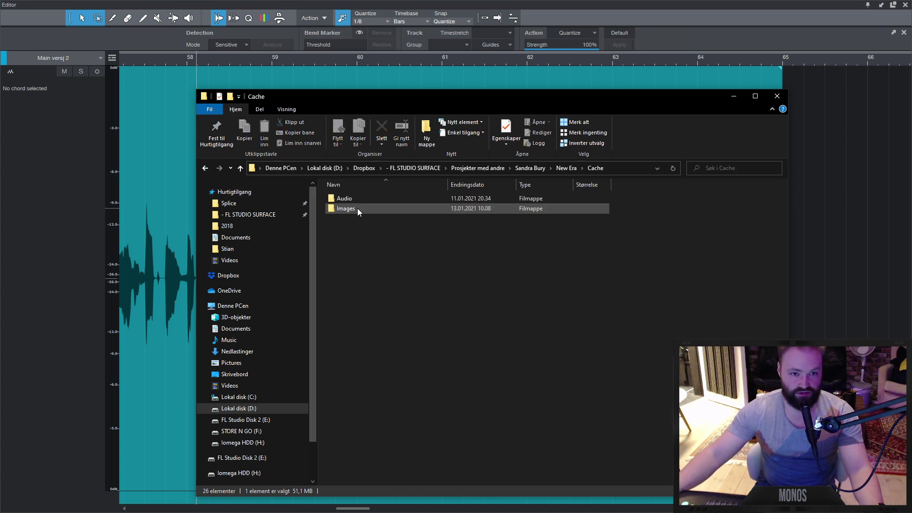
pyautogui.click(361, 202)
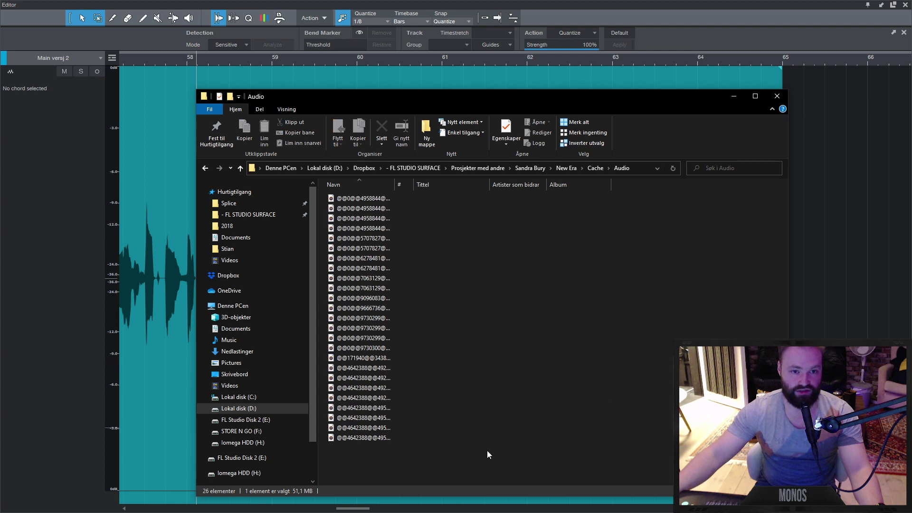
pyautogui.moveTo(486, 450); pyautogui.dragTo(313, 157)
pyautogui.click(206, 168)
pyautogui.click(205, 168)
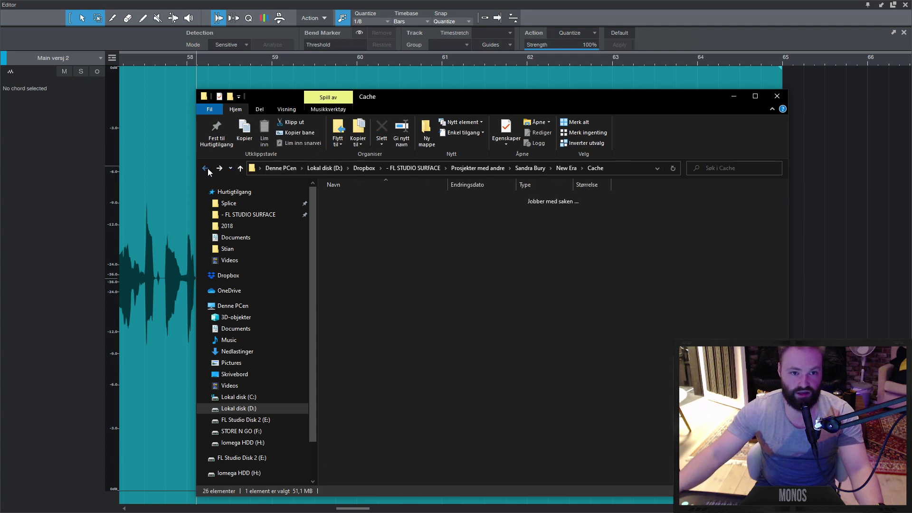
# Open the Bounces folder, select its Main versj and Track 33 files, and return to the New Era folder
pyautogui.doubleClick(353, 210)
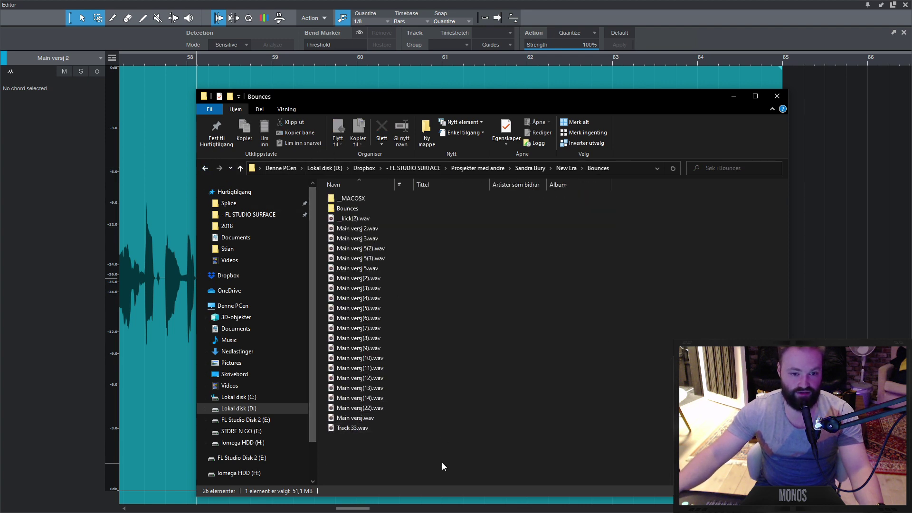
pyautogui.moveTo(429, 449); pyautogui.dragTo(347, 207)
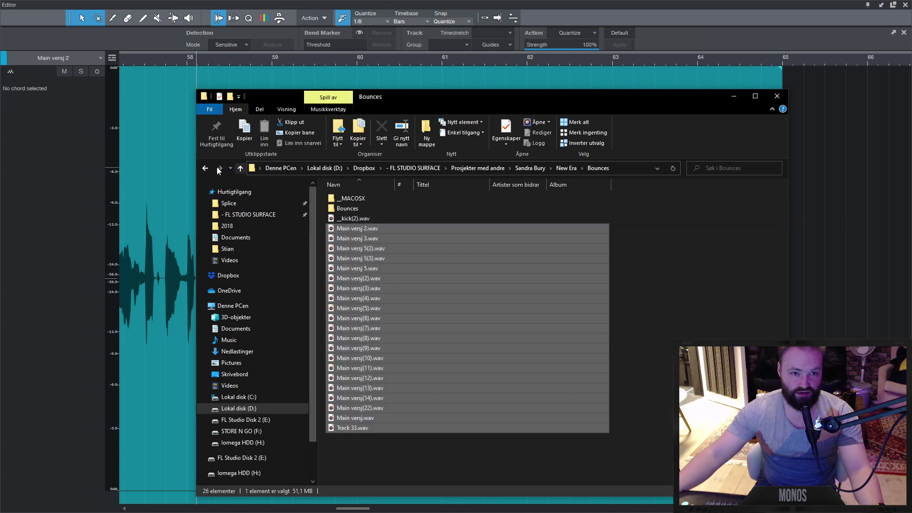
pyautogui.hotkey('alt', 'Left')
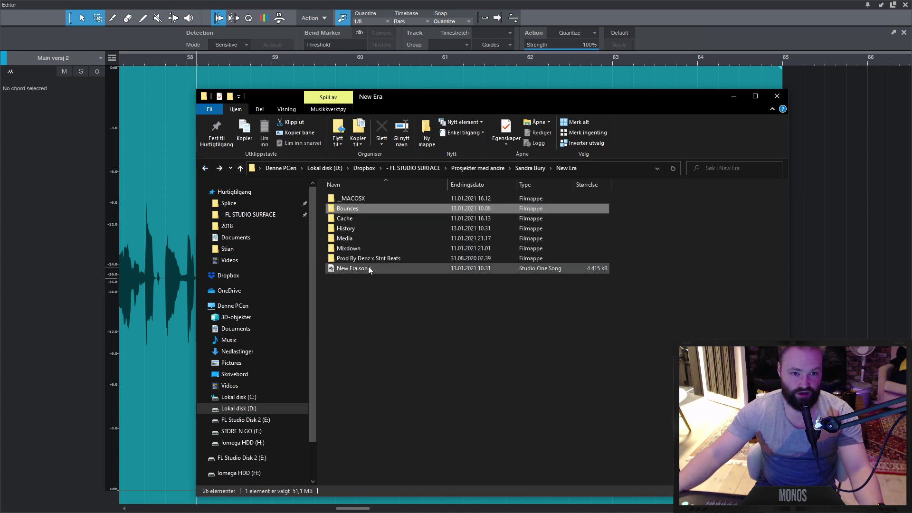
# Open the Media folder and look through its guitar and Main versj recordings
pyautogui.doubleClick(388, 241)
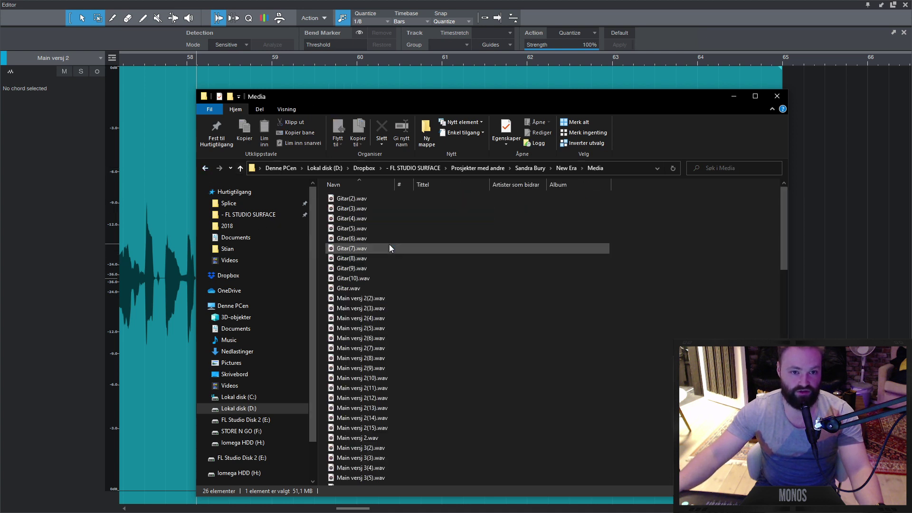
pyautogui.scroll(-6, 472, 350)
pyautogui.scroll(3, 510, 355)
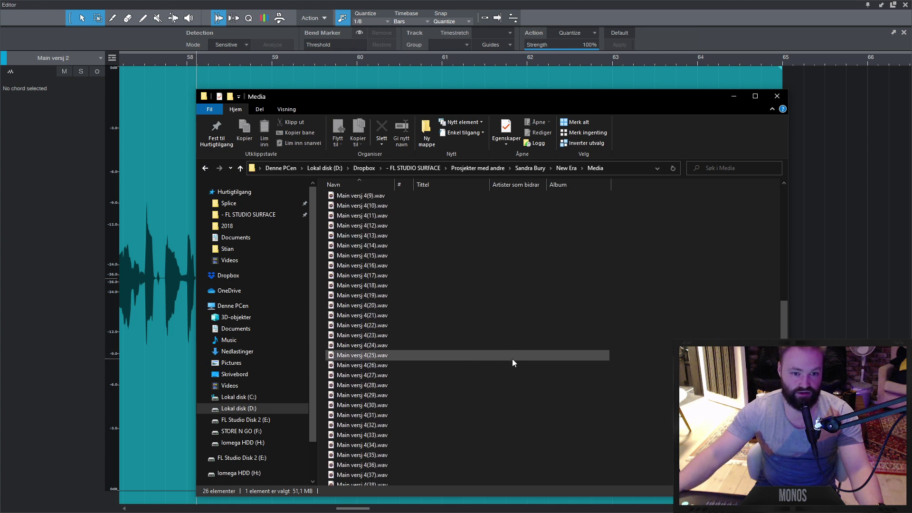
pyautogui.scroll(-11, 512, 358)
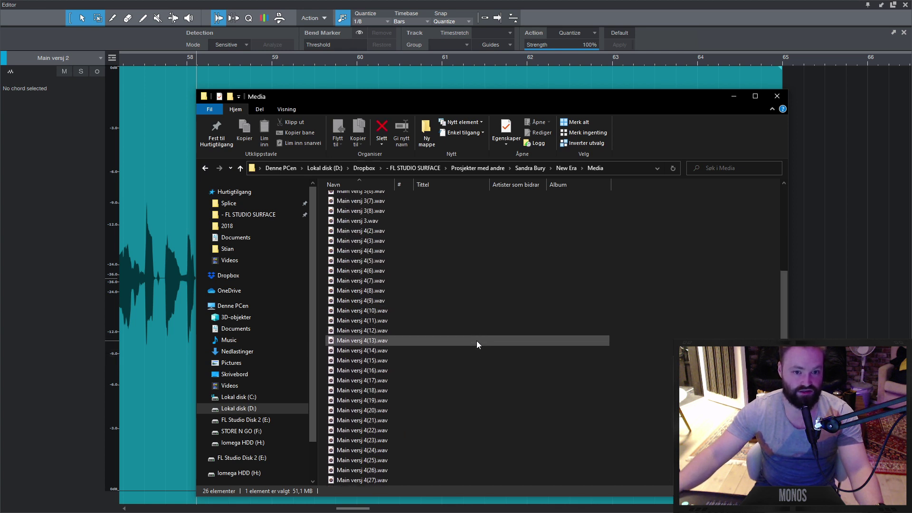
pyautogui.scroll(-8, 476, 342)
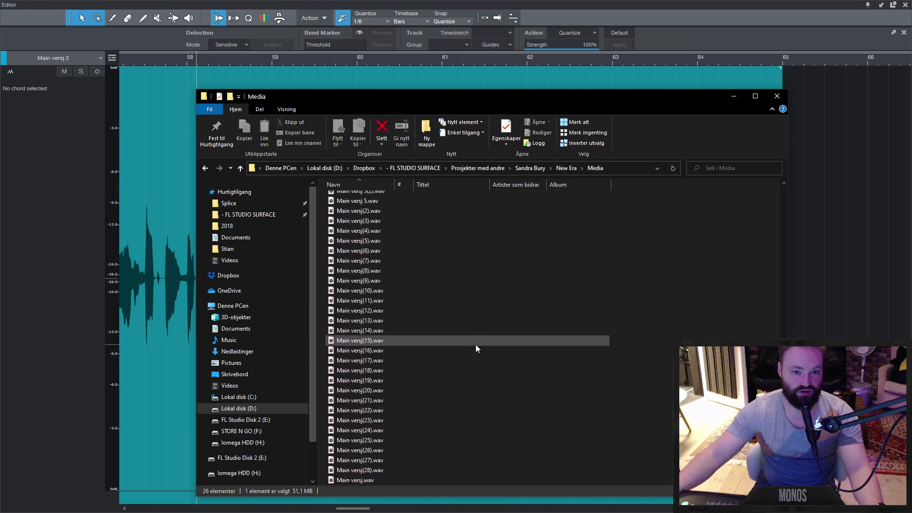
# Return to the New Era folder and select all its folders and files to point them out, ending with the selection cleared
pyautogui.click(206, 169)
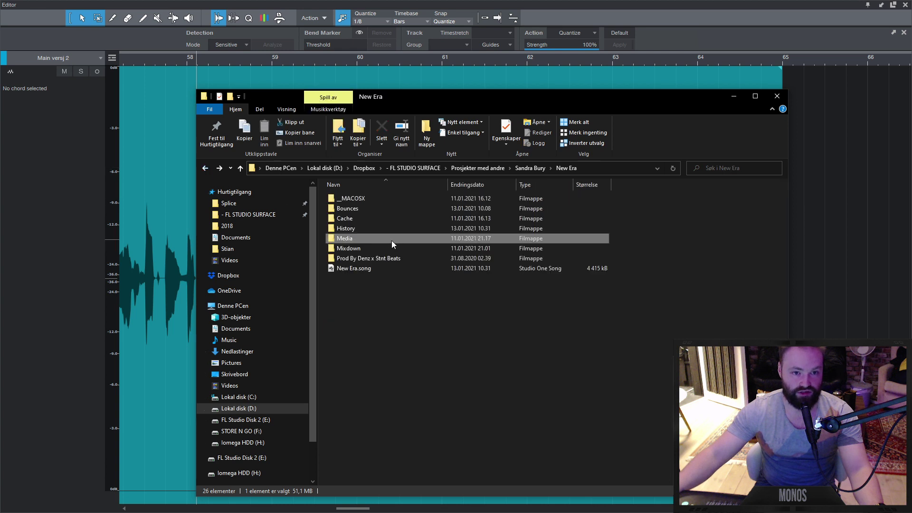
pyautogui.click(429, 318)
pyautogui.moveTo(605, 404); pyautogui.dragTo(356, 233)
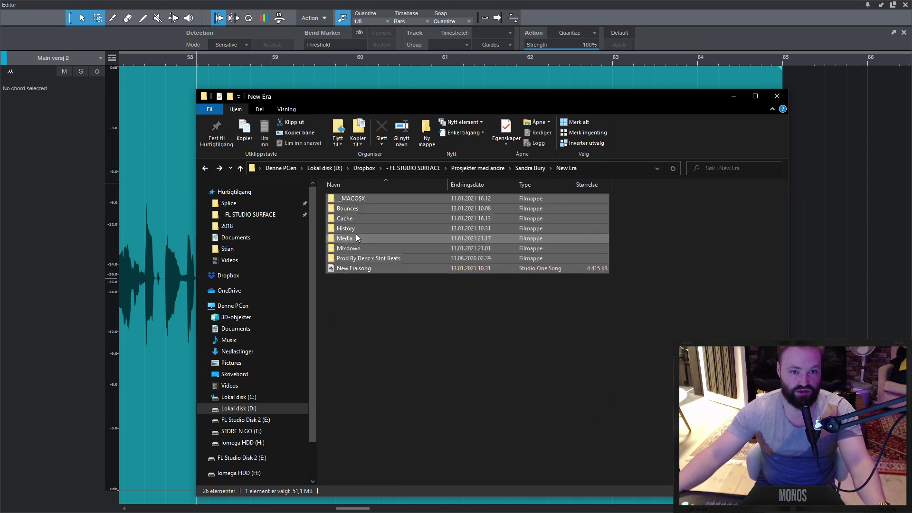
pyautogui.click(510, 395)
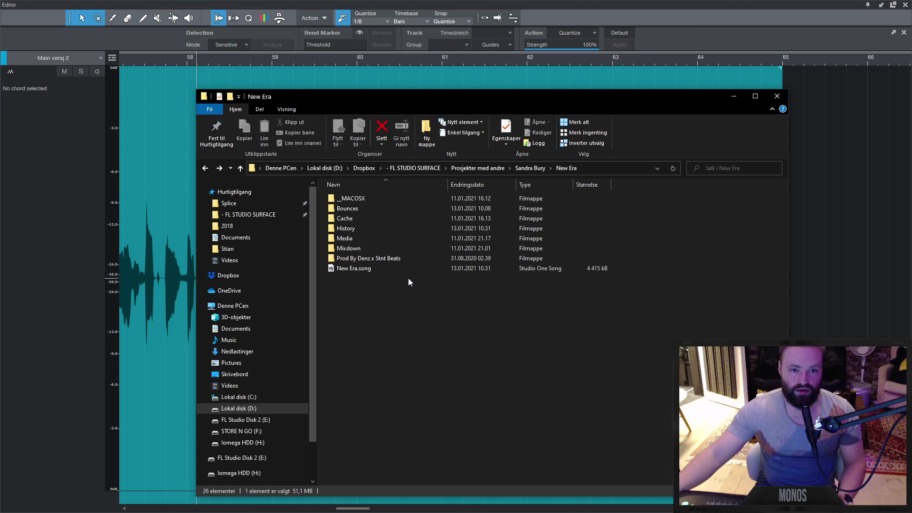
pyautogui.hotkey('ctrl', 'a')
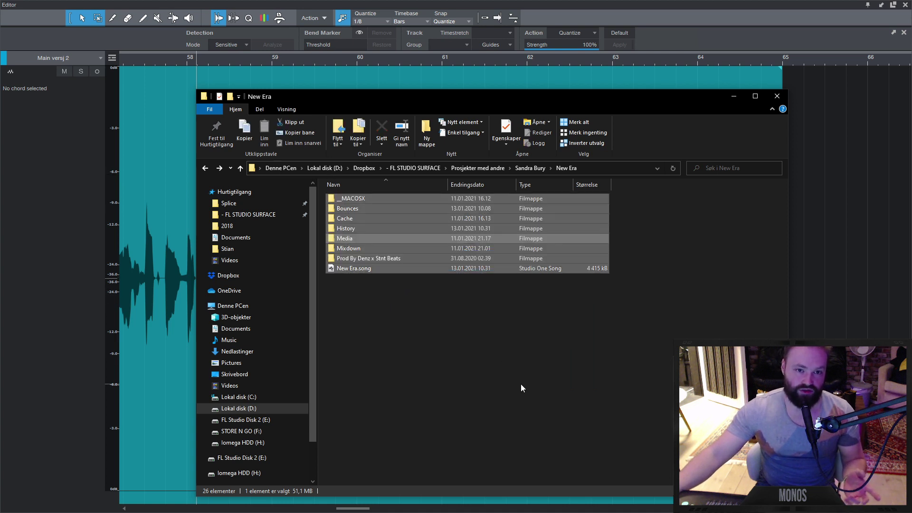
pyautogui.click(521, 383)
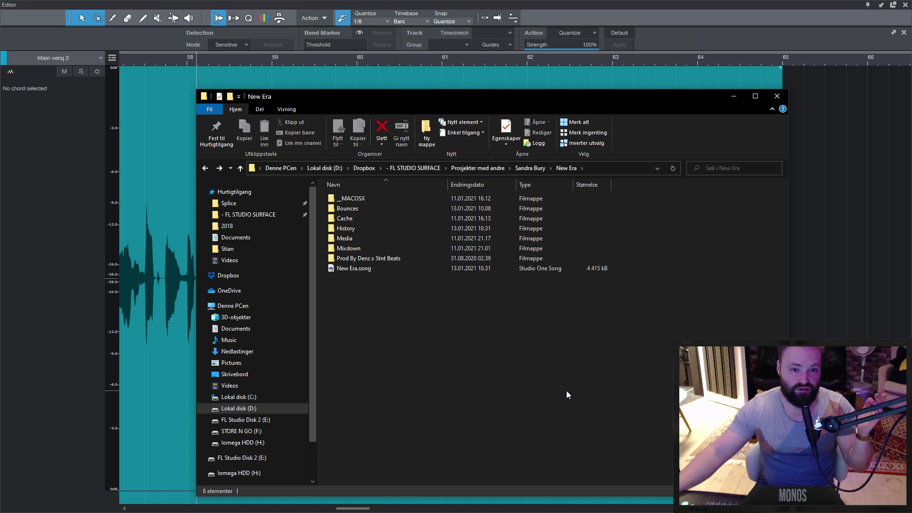
# Open the History folder, select all the autosaved song versions, return to the New Era folder and close the file window
pyautogui.click(379, 229)
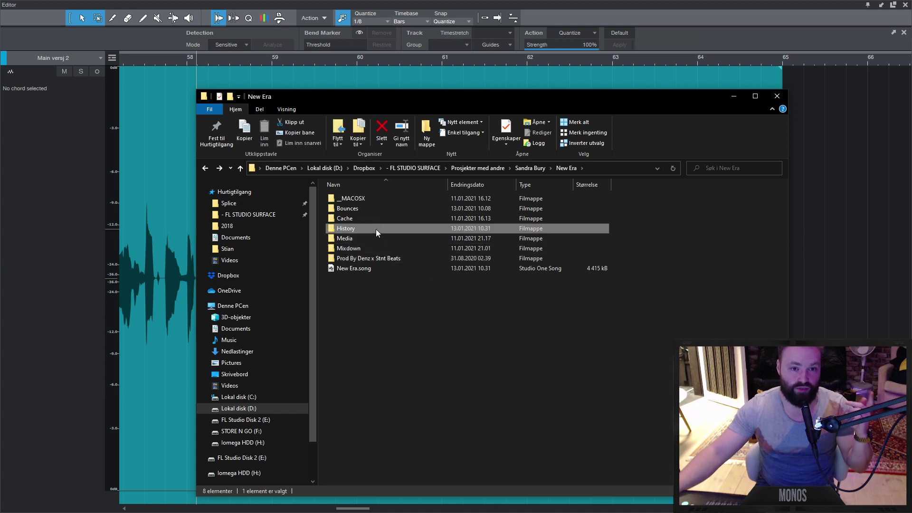
pyautogui.doubleClick(376, 229)
pyautogui.moveTo(472, 348); pyautogui.dragTo(418, 207)
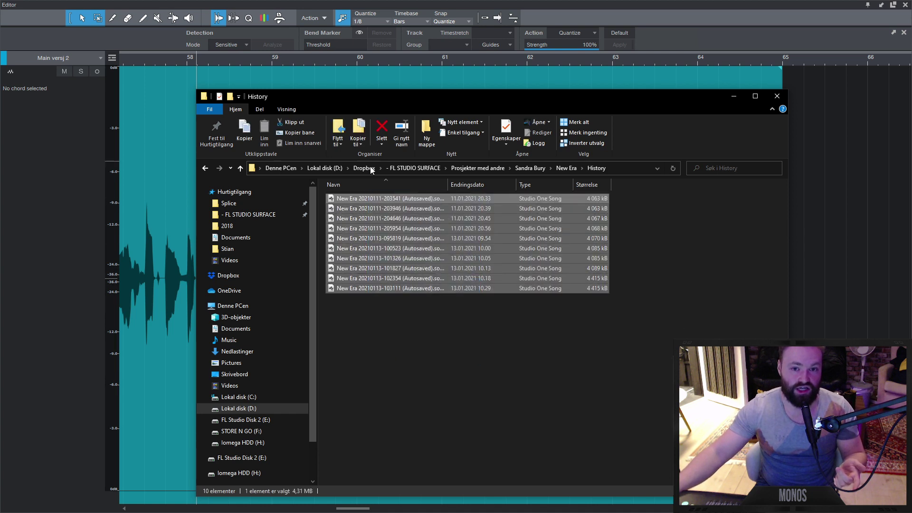
pyautogui.click(240, 168)
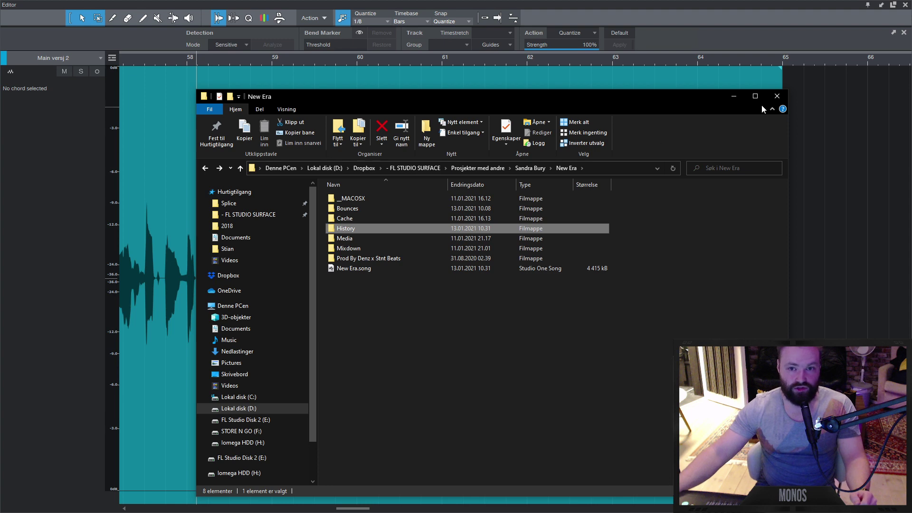
pyautogui.click(776, 97)
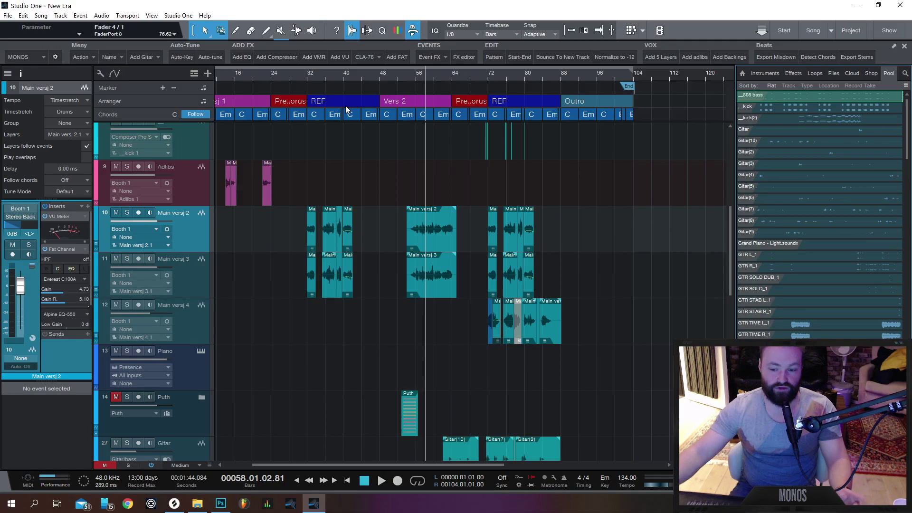
# Look through the flat list of files in the song's pool, checking the file options for Main versj 2(13)
pyautogui.scroll(-4, 843, 280)
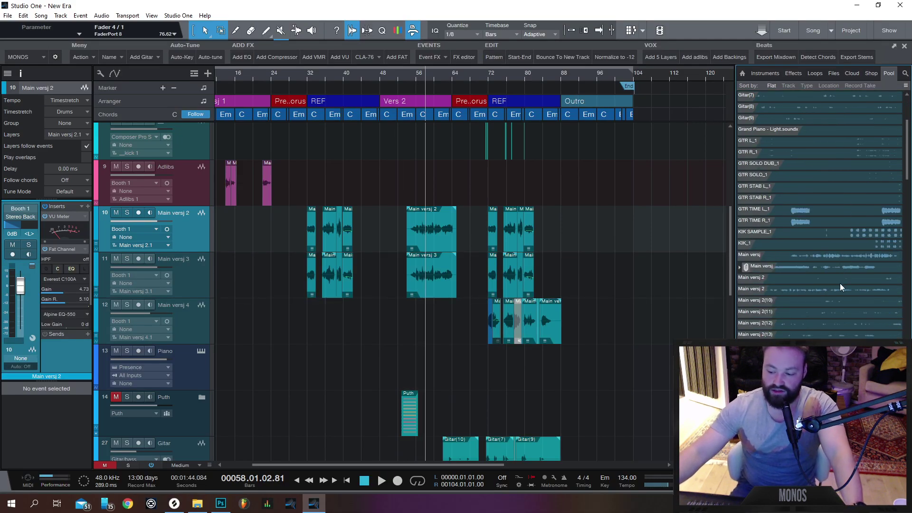
pyautogui.click(788, 334)
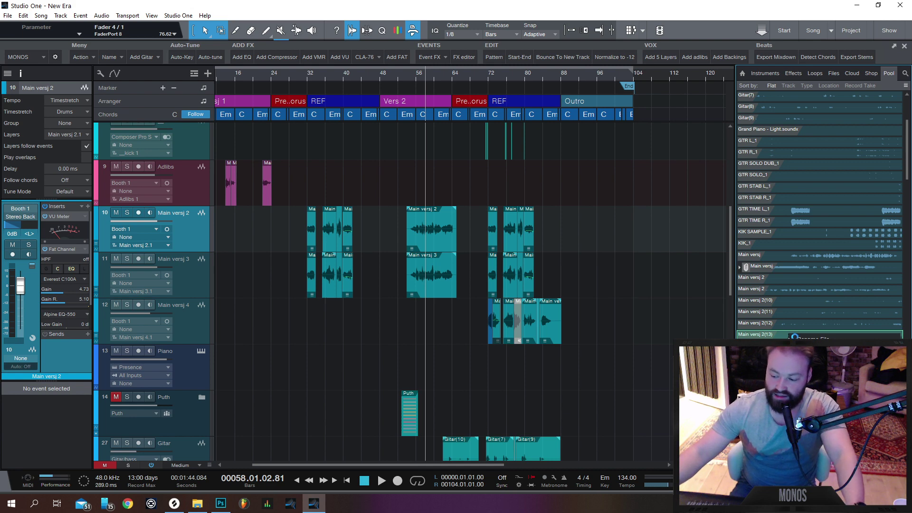
pyautogui.rightClick(788, 333)
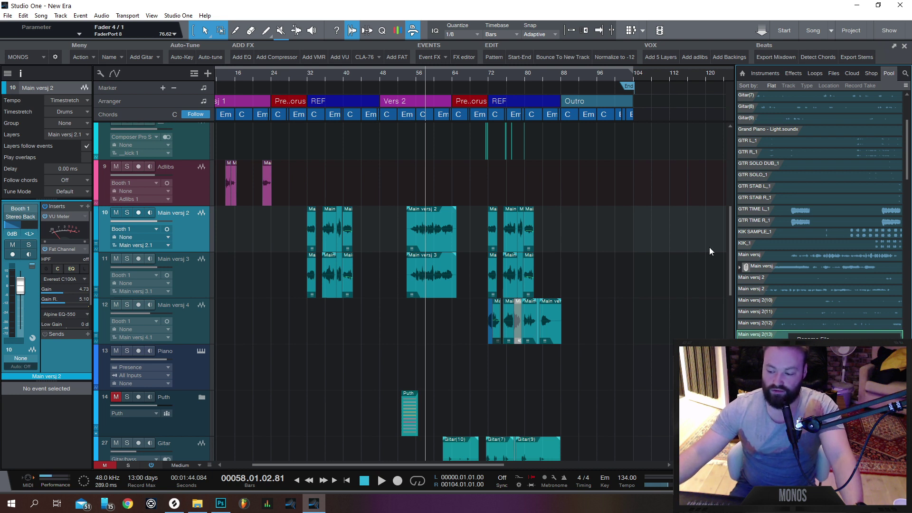
pyautogui.click(791, 157)
pyautogui.scroll(5, 799, 235)
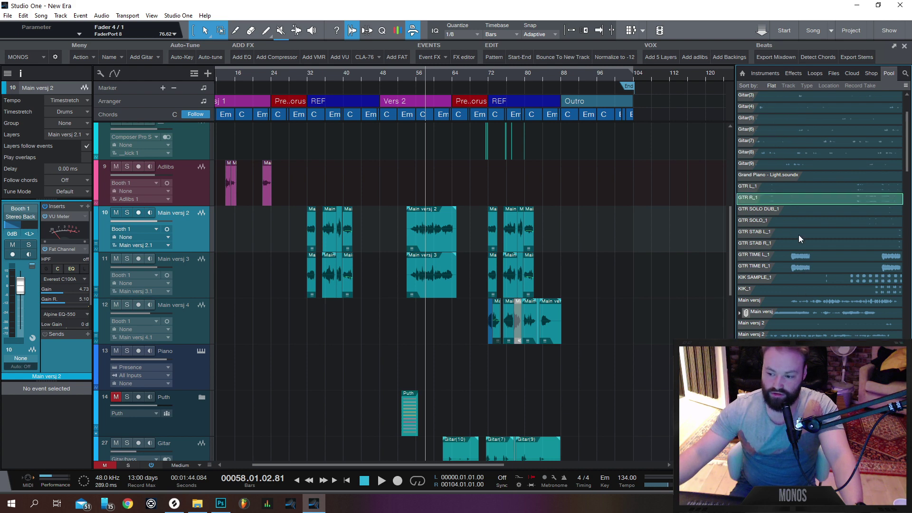
pyautogui.scroll(-15, 757, 157)
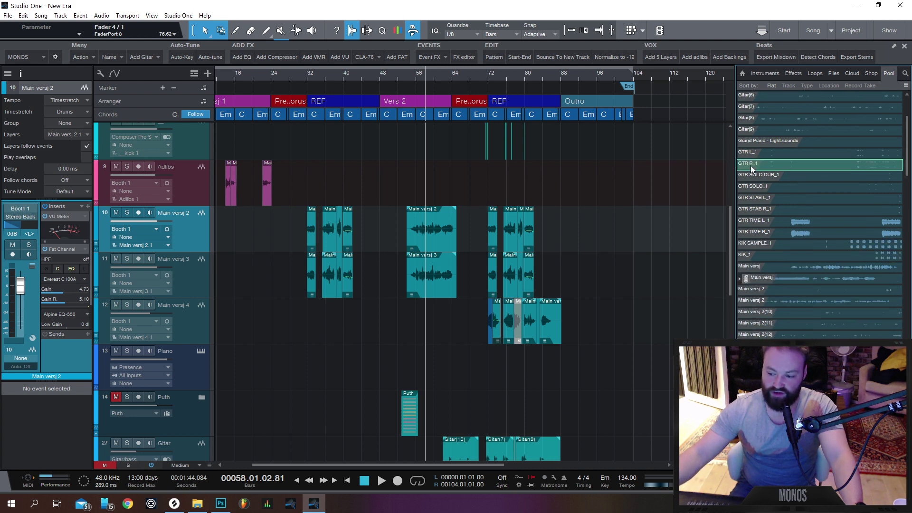
pyautogui.scroll(15, 890, 334)
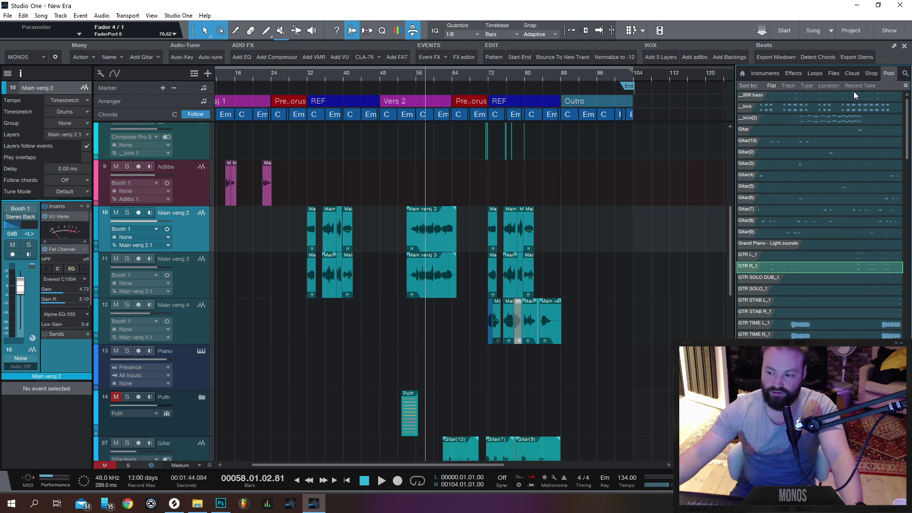
# Sort the pool by track, select every file in the (not used) group and view the options for removing or deleting them
pyautogui.click(788, 86)
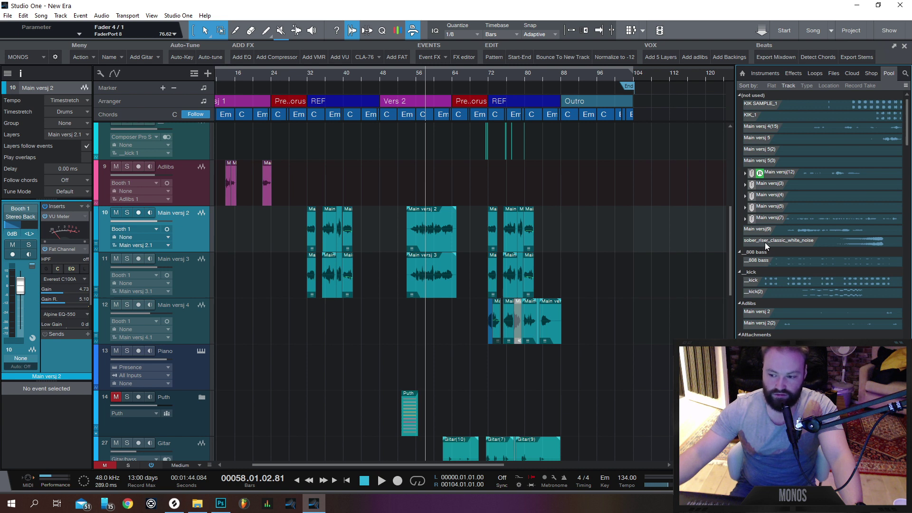
pyautogui.click(756, 109)
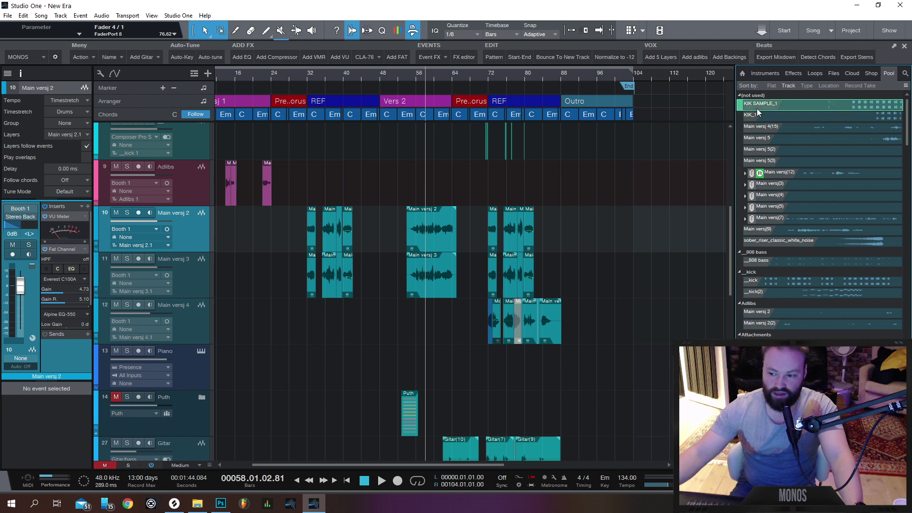
pyautogui.keyDown('shift'); pyautogui.click(782, 237); pyautogui.keyUp('shift')
pyautogui.rightClick(782, 243)
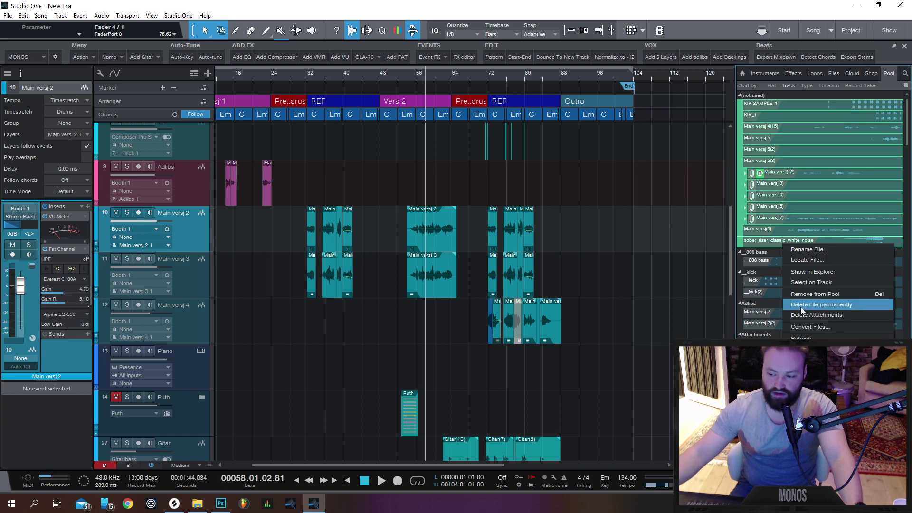
pyautogui.click(753, 254)
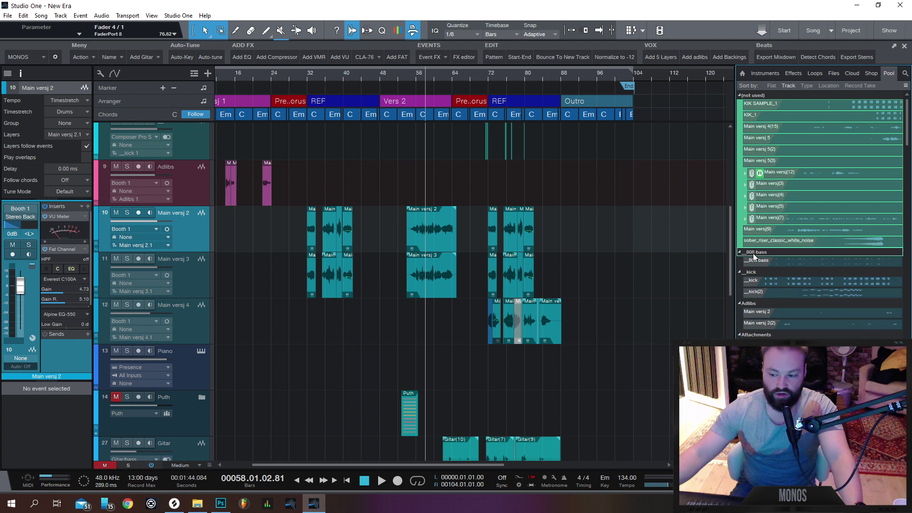
# Collapse the (not used), Gitar and Main versj to Main versj 6 groups in the pool
pyautogui.click(739, 95)
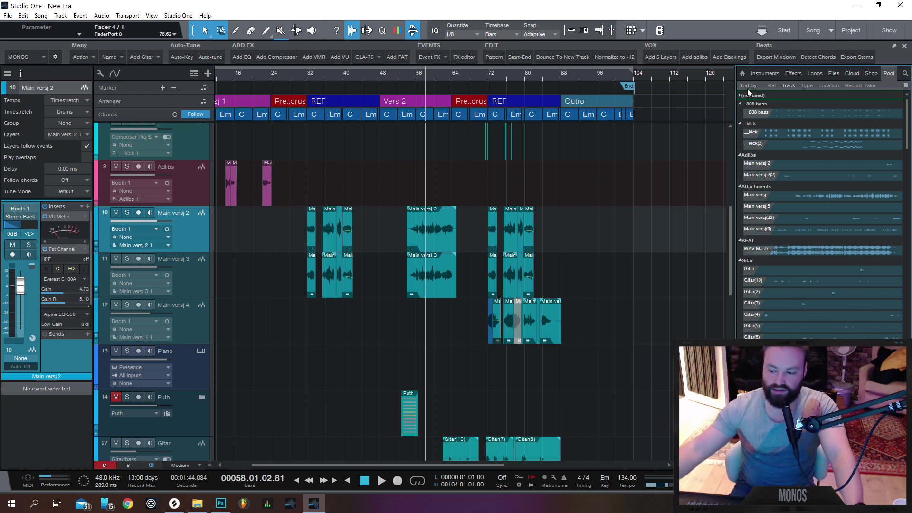
pyautogui.click(740, 260)
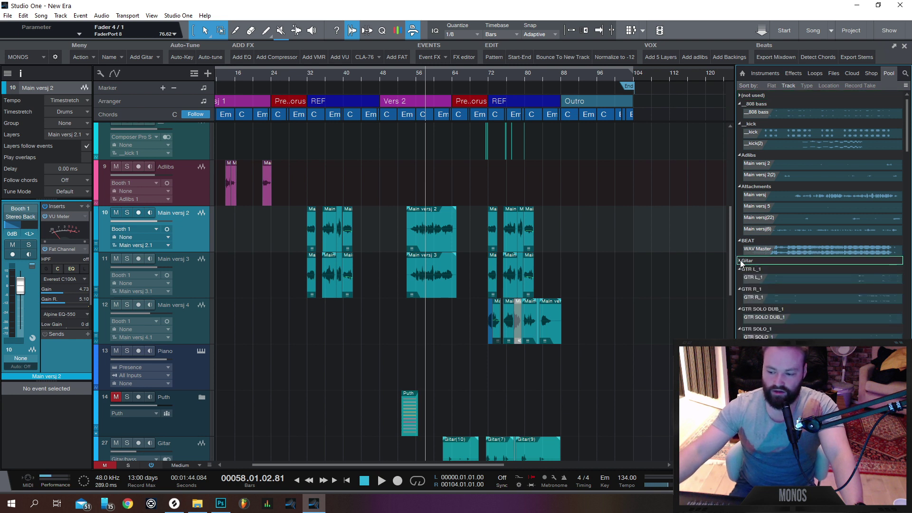
pyautogui.scroll(-5, 782, 273)
pyautogui.scroll(-4, 785, 274)
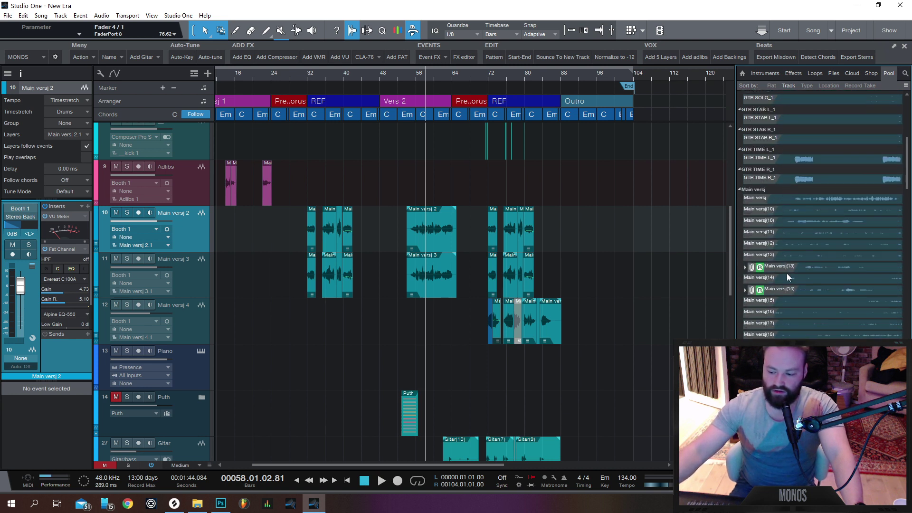
pyautogui.click(739, 132)
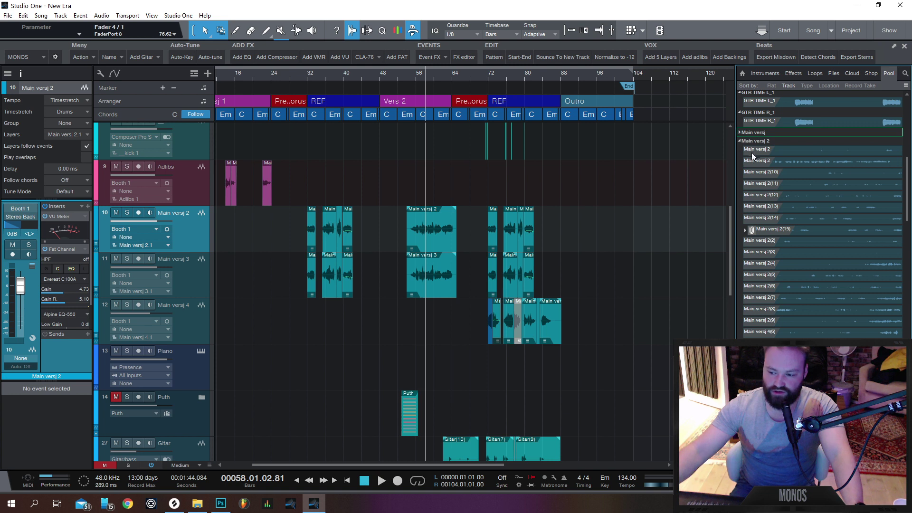
pyautogui.click(740, 142)
pyautogui.click(739, 150)
pyautogui.click(738, 158)
pyautogui.click(738, 166)
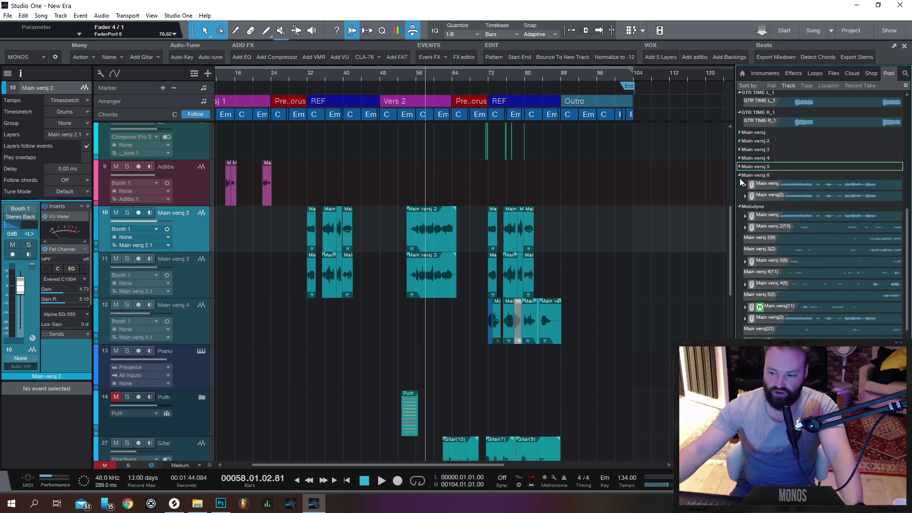
pyautogui.click(738, 175)
# Collapse the Melodyne and Presence groups in the pool, briefly reopening Melodyne to check its files
pyautogui.click(739, 184)
pyautogui.click(740, 190)
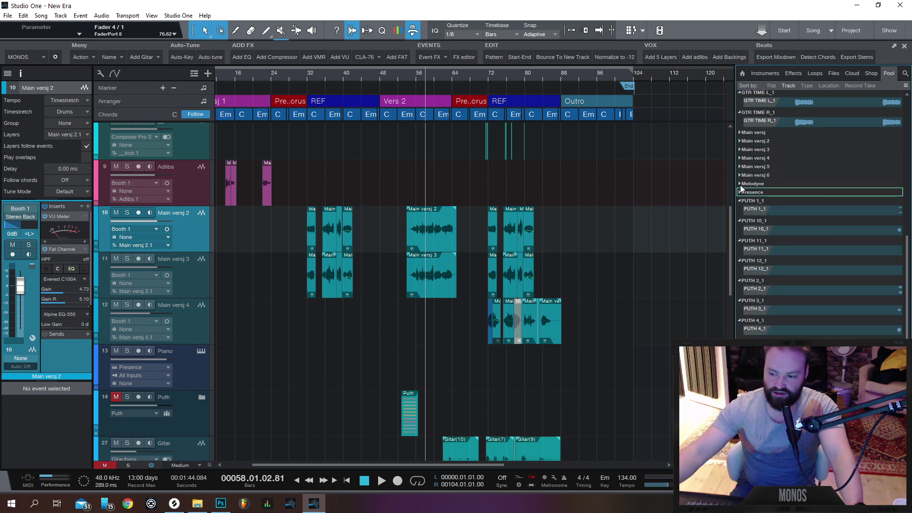
pyautogui.click(739, 184)
pyautogui.click(739, 181)
pyautogui.click(739, 184)
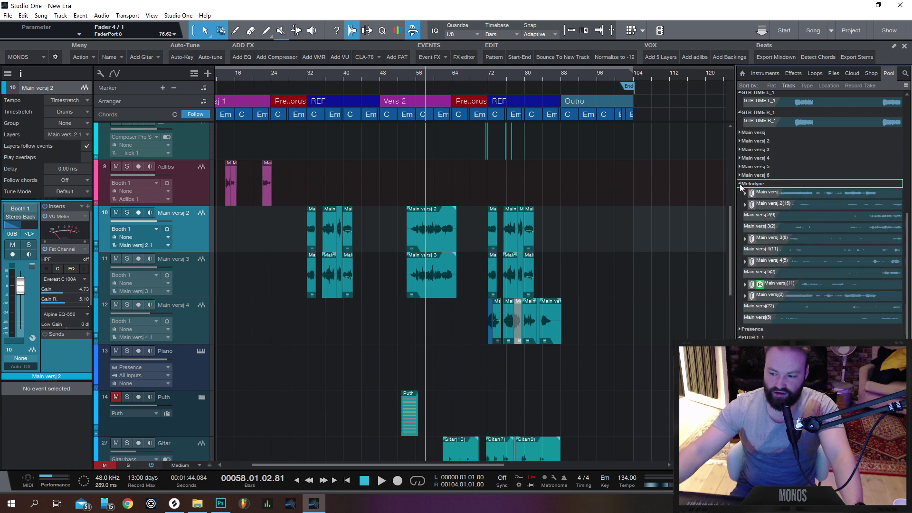
pyautogui.click(739, 184)
# Collapse the PUTH 1_1, PUTH 10_1 and PUTH 11_1 groups and reduce the height of the pool's file entries
pyautogui.click(741, 200)
pyautogui.click(740, 209)
pyautogui.click(741, 217)
pyautogui.scroll(-1, 799, 291)
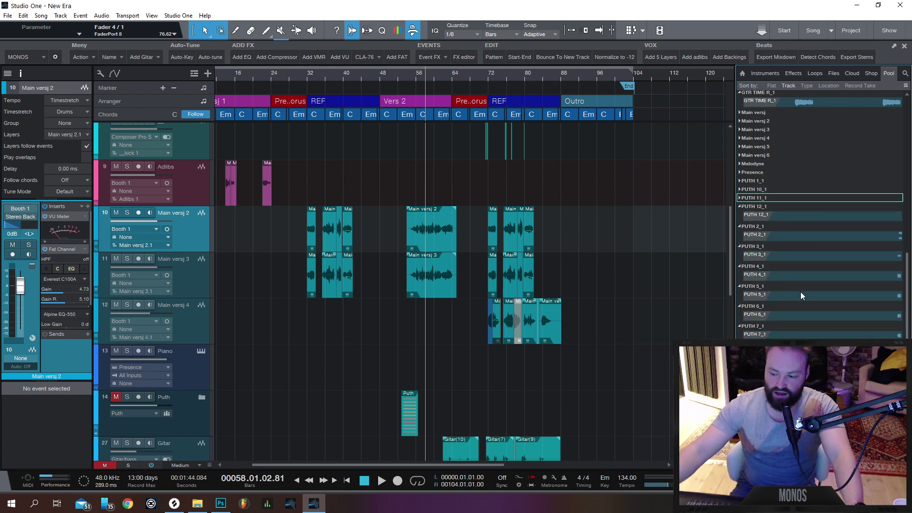
pyautogui.scroll(10, 788, 299)
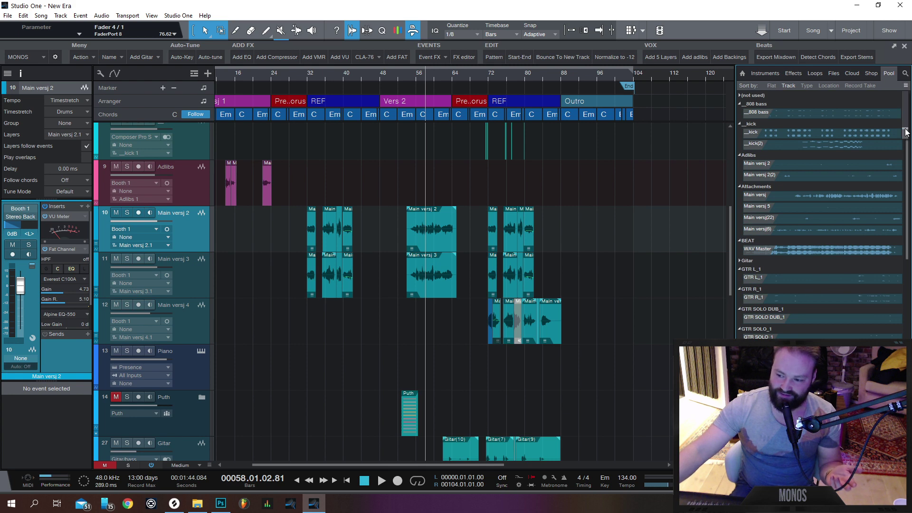
pyautogui.moveTo(904, 132); pyautogui.dragTo(906, 84)
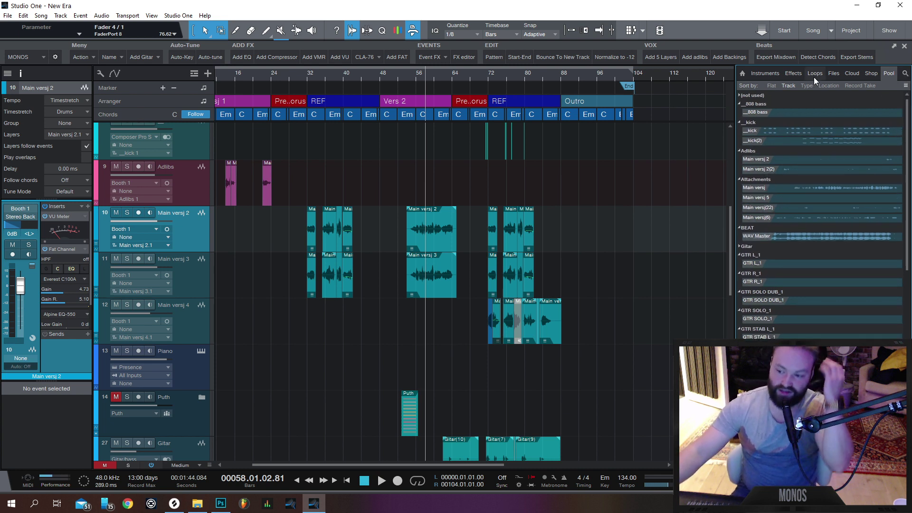
# Browse the Prosjekter med andre project folders in the file browser and open the current song's artist folder
pyautogui.click(834, 71)
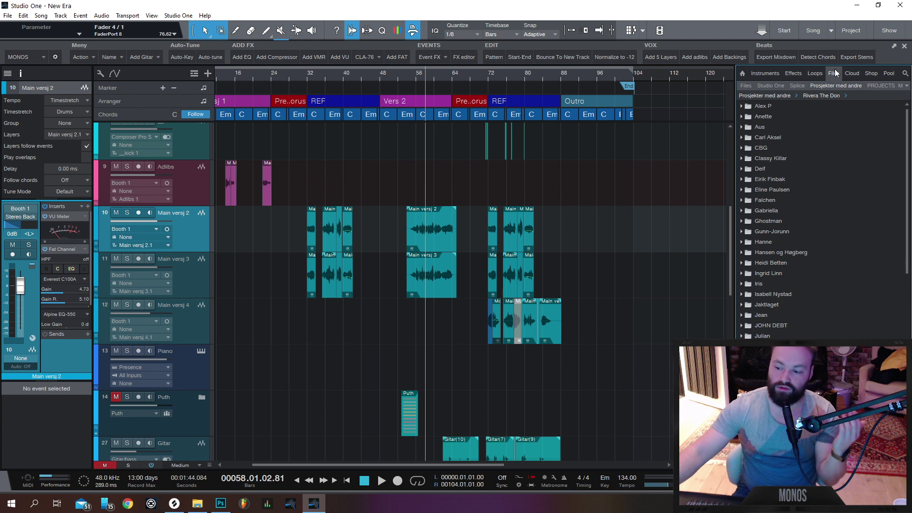
pyautogui.click(744, 285)
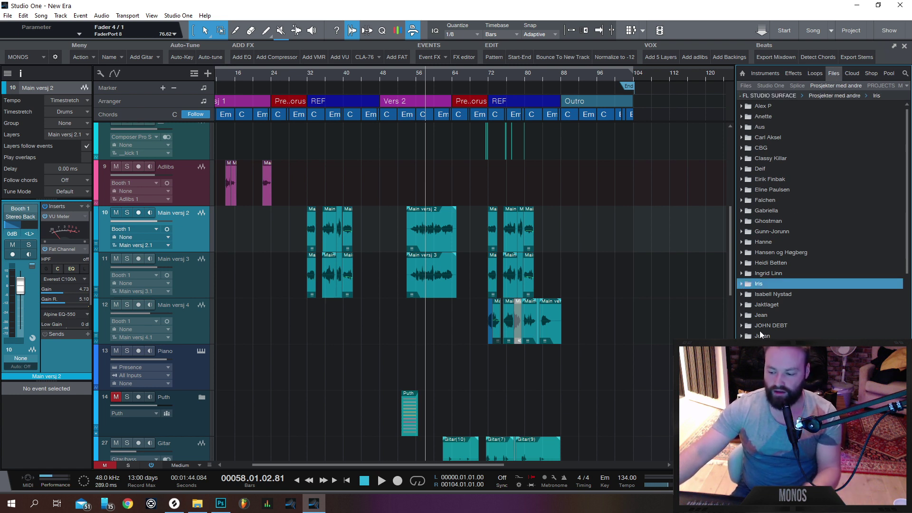
pyautogui.scroll(-1, 759, 330)
pyautogui.scroll(-1, 760, 335)
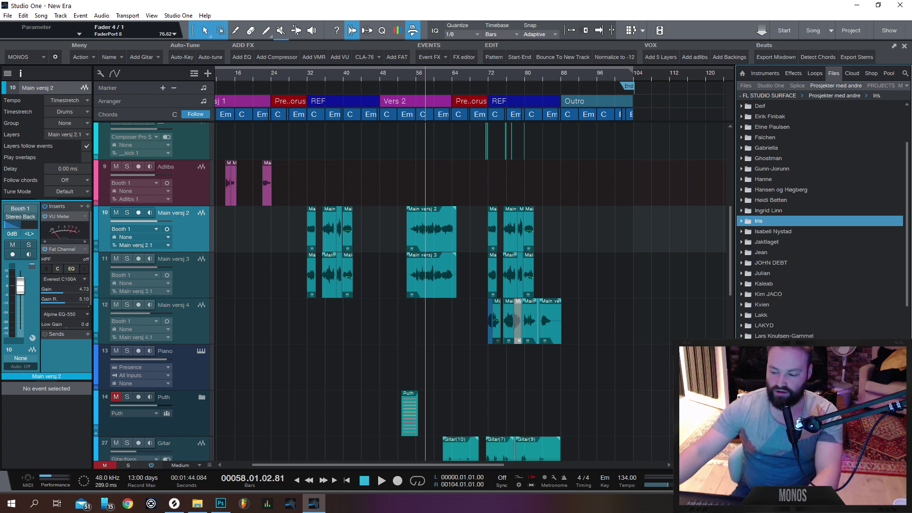
pyautogui.doubleClick(763, 378)
pyautogui.scroll(-1, 763, 378)
pyautogui.click(743, 325)
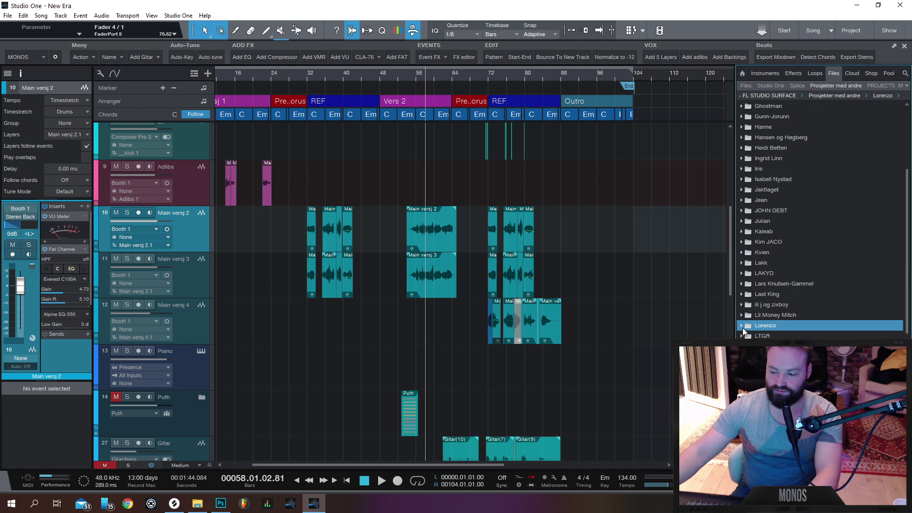
pyautogui.scroll(-1, 745, 329)
pyautogui.scroll(-3, 748, 331)
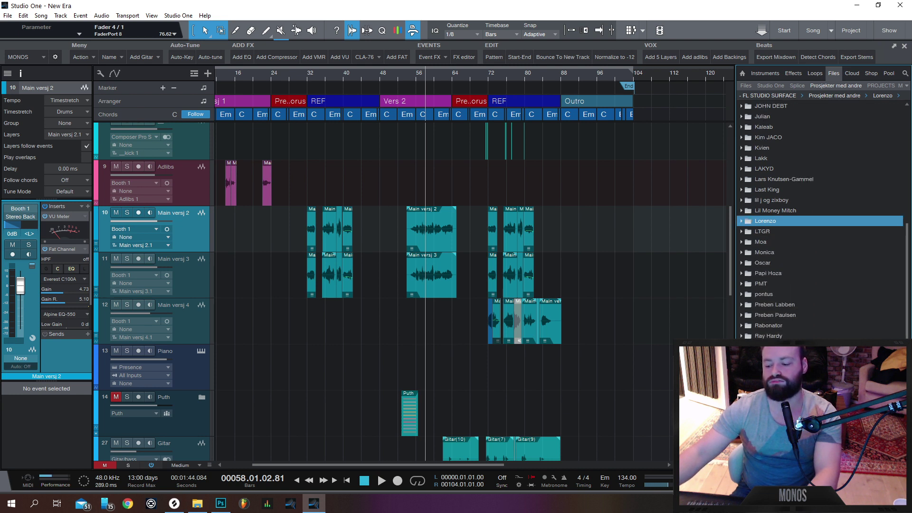
pyautogui.doubleClick(763, 378)
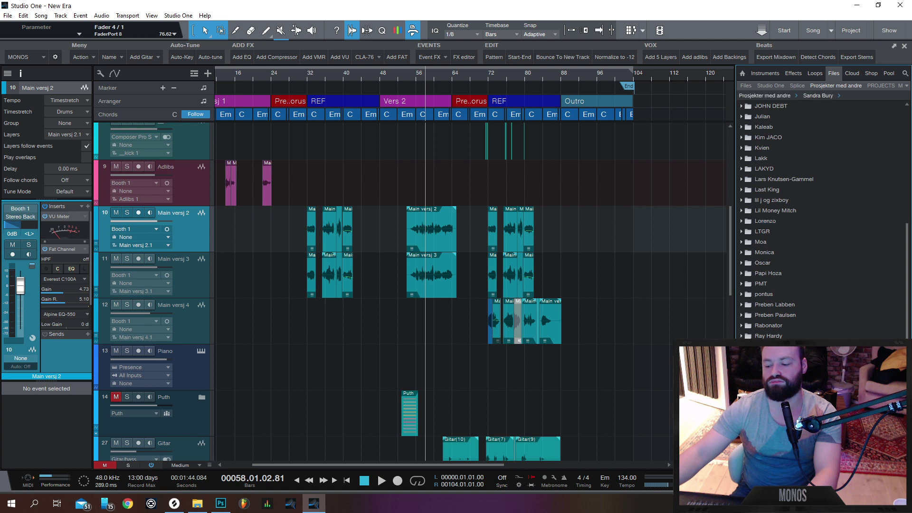
# Open the current song's New Era folder in the file browser and list the tracks stored inside New Era.song
pyautogui.doubleClick(771, 388)
pyautogui.scroll(-3, 771, 388)
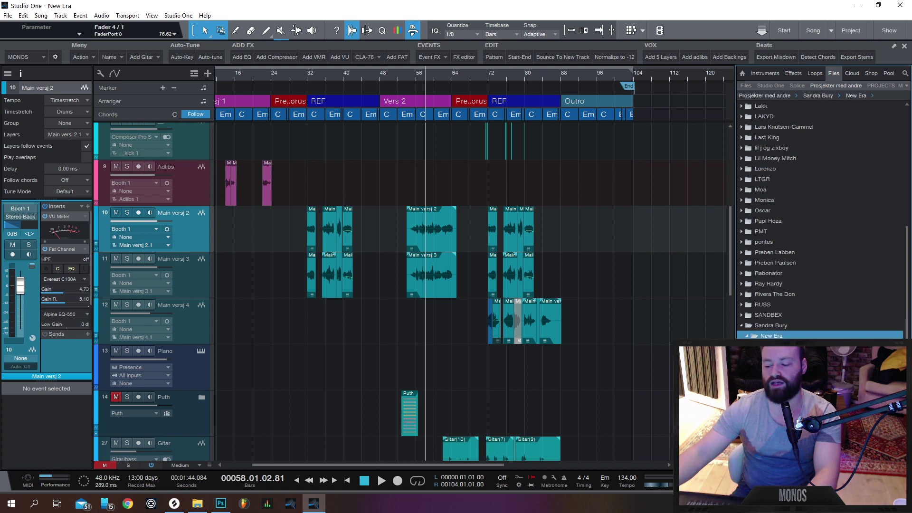
pyautogui.doubleClick(777, 388)
pyautogui.scroll(-2, 777, 388)
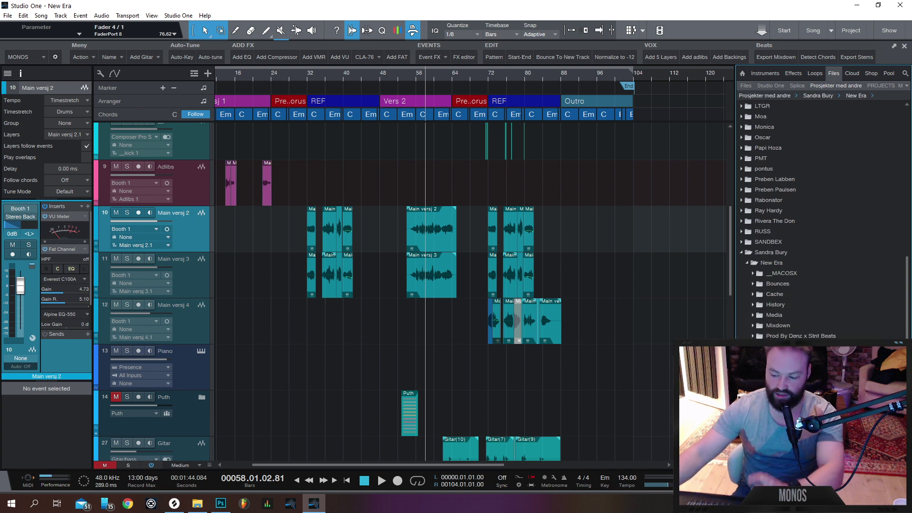
pyautogui.doubleClick(779, 357)
pyautogui.scroll(-2, 778, 356)
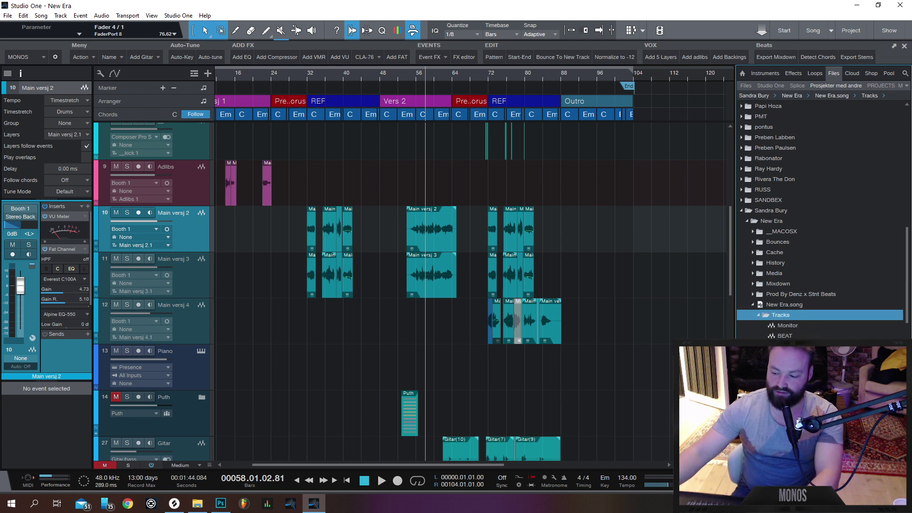
# Collapse the Tracks list, New Era.song and the artist's folder in the file browser
pyautogui.click(757, 315)
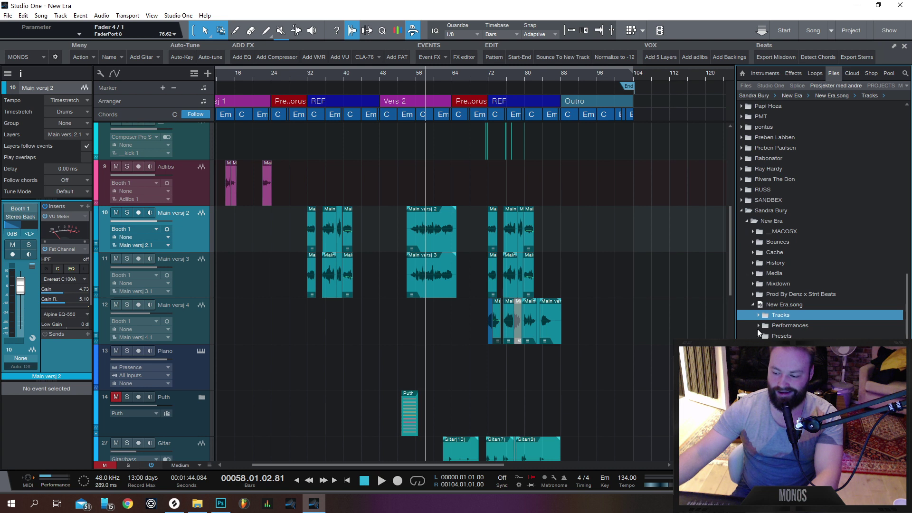
pyautogui.click(753, 303)
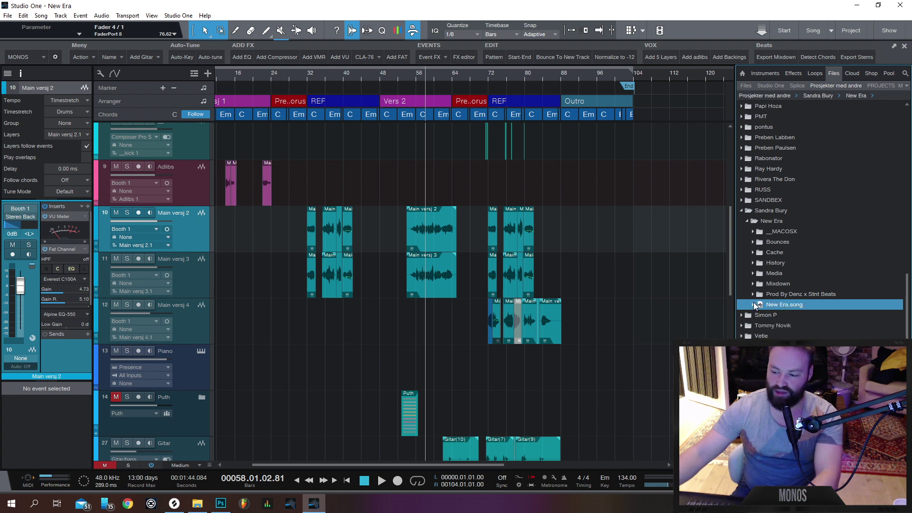
pyautogui.click(740, 209)
pyautogui.scroll(8, 744, 239)
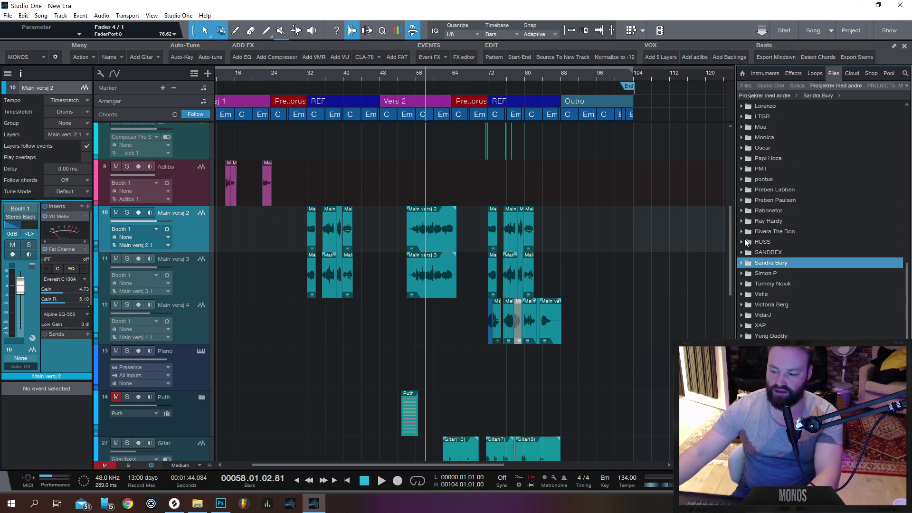
pyautogui.scroll(5, 757, 233)
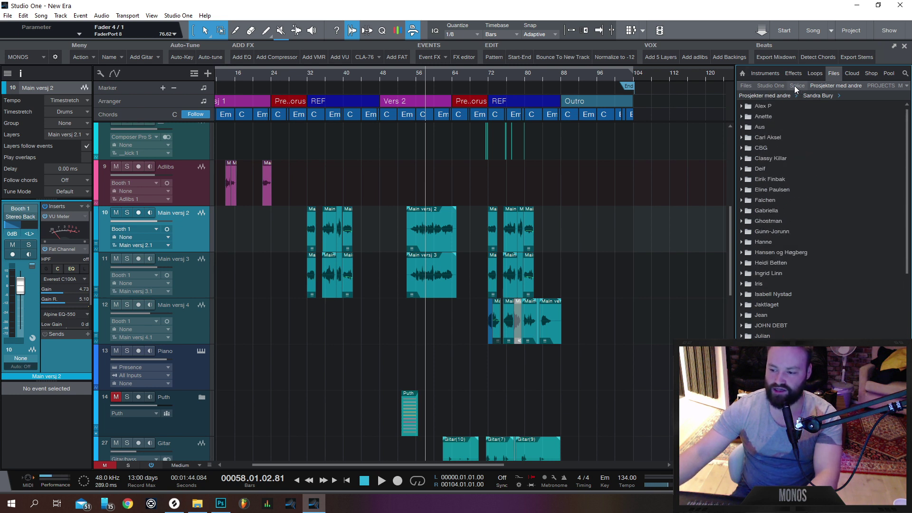
# Browse the dated song folders inside the Songs folder of the Studio One file location
pyautogui.click(781, 86)
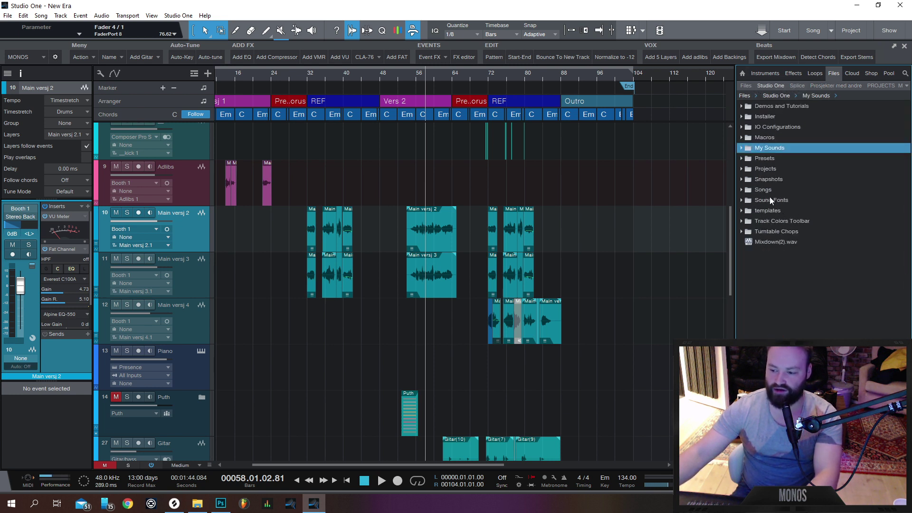
pyautogui.doubleClick(748, 193)
pyautogui.scroll(-8, 782, 256)
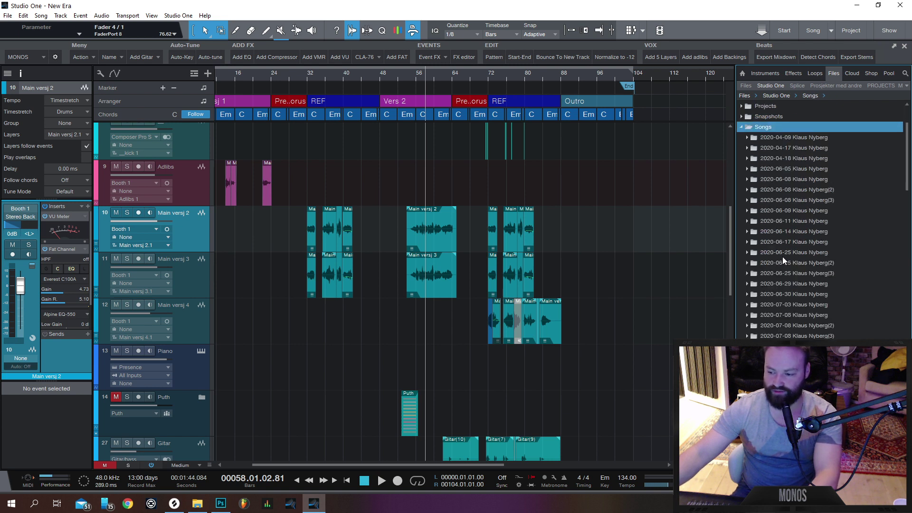
pyautogui.scroll(-8, 785, 257)
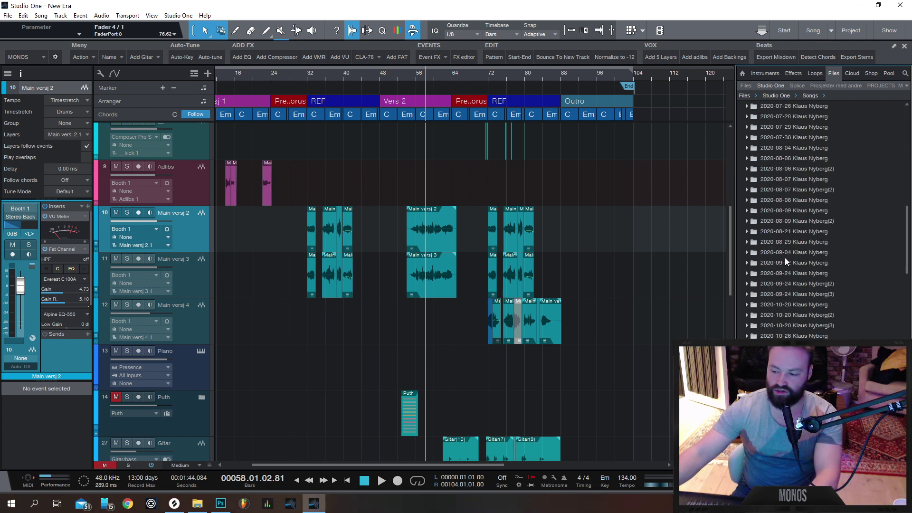
pyautogui.moveTo(907, 264); pyautogui.dragTo(891, 187)
pyautogui.scroll(-7, 890, 194)
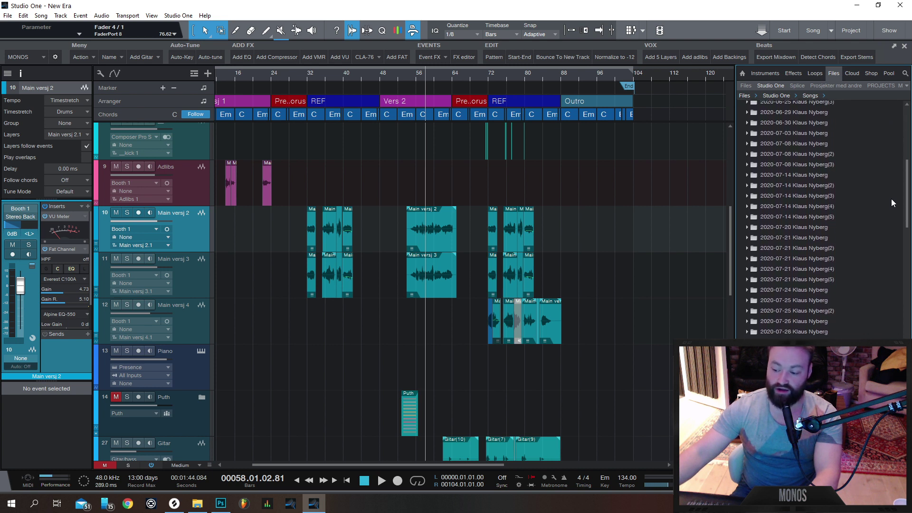
pyautogui.scroll(-6, 888, 238)
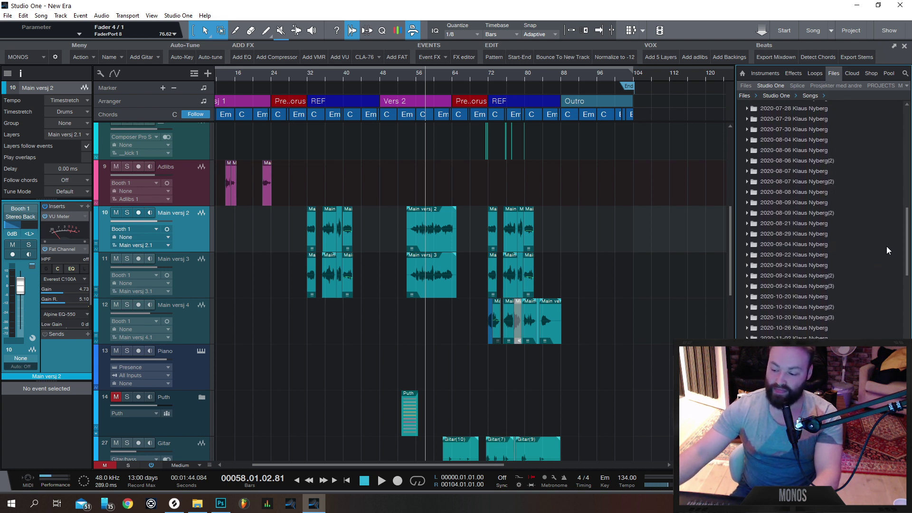
pyautogui.scroll(-5, 882, 278)
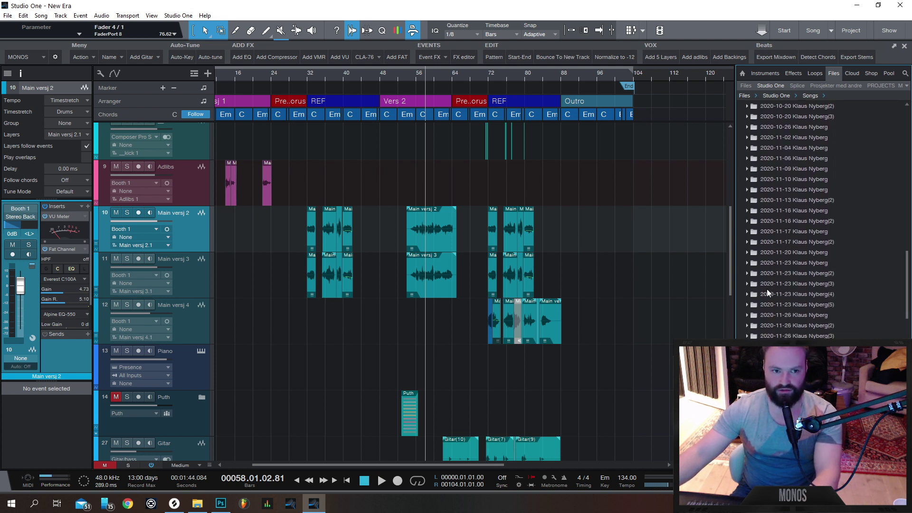
# Look through the later song folders and expand the one dated 2020-12-14 (3)
pyautogui.click(747, 274)
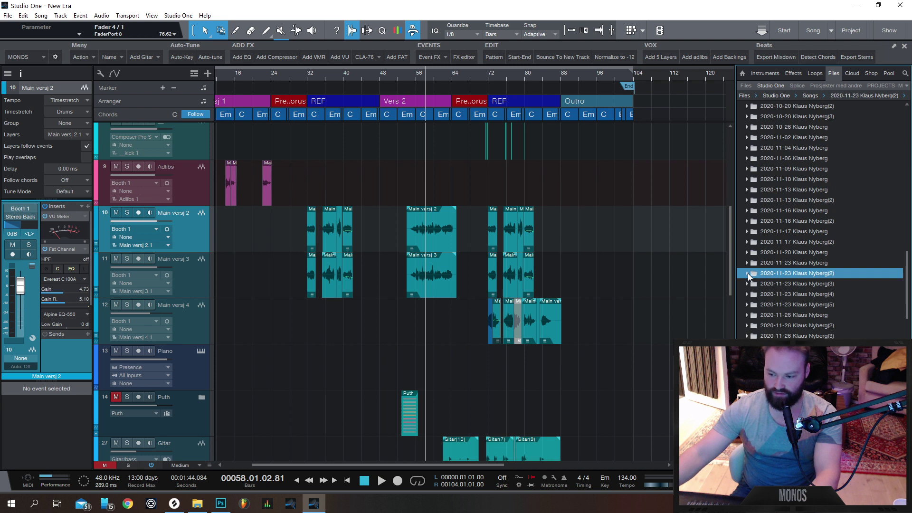
pyautogui.scroll(-8, 748, 276)
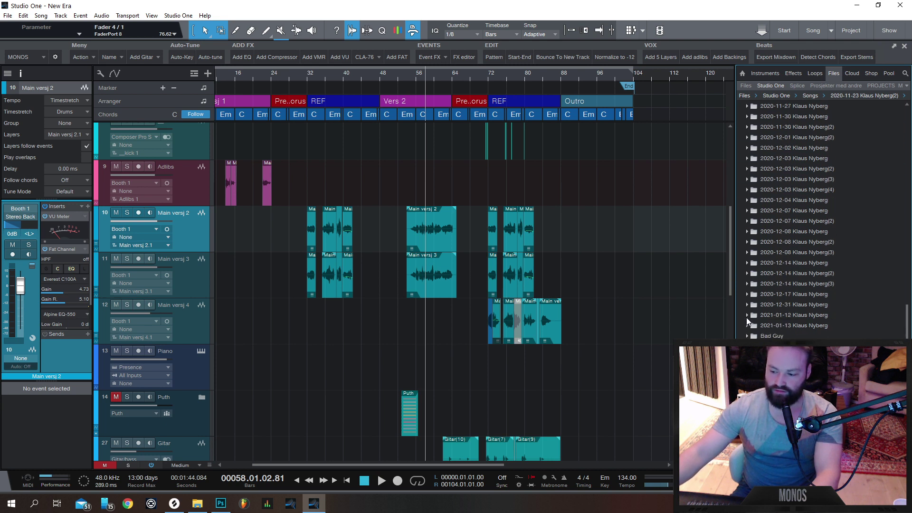
pyautogui.click(747, 325)
pyautogui.scroll(-2, 747, 324)
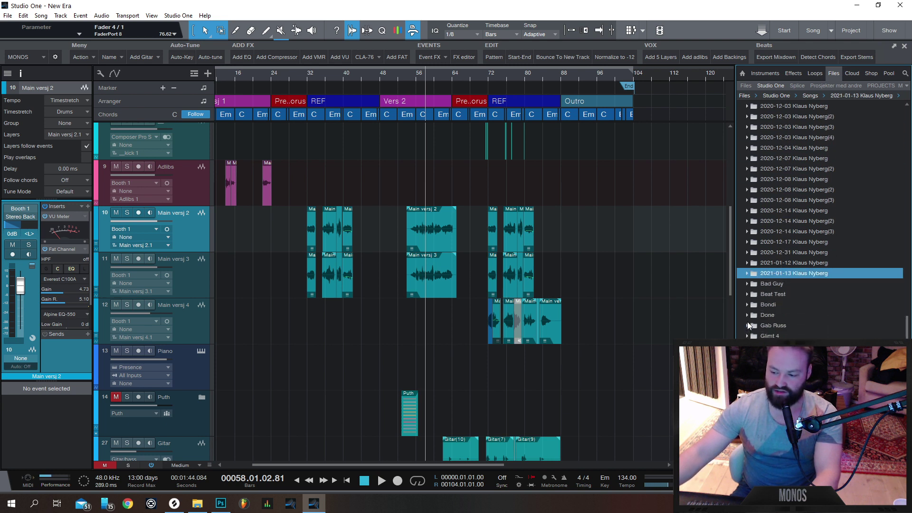
pyautogui.click(747, 231)
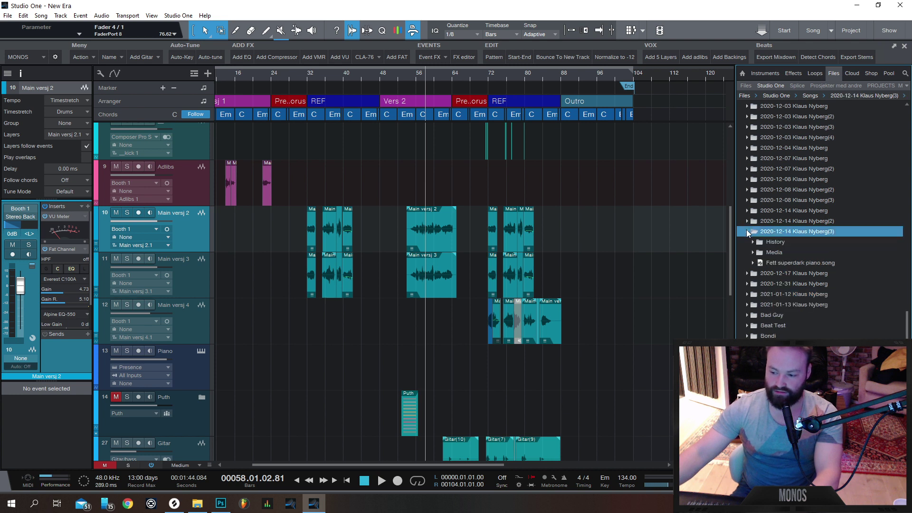
# Expand the tracks stored inside Fett superdark piano.song and select its Piano track
pyautogui.click(752, 263)
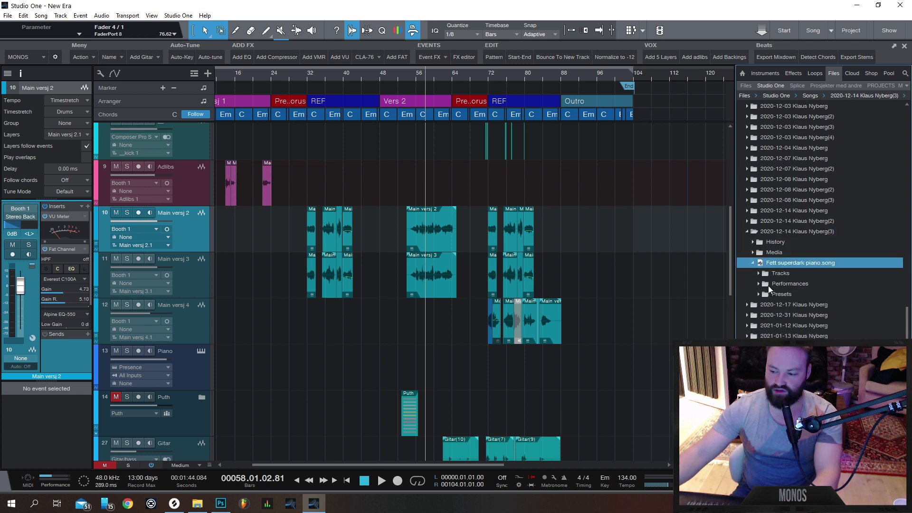
pyautogui.click(758, 293)
pyautogui.click(758, 273)
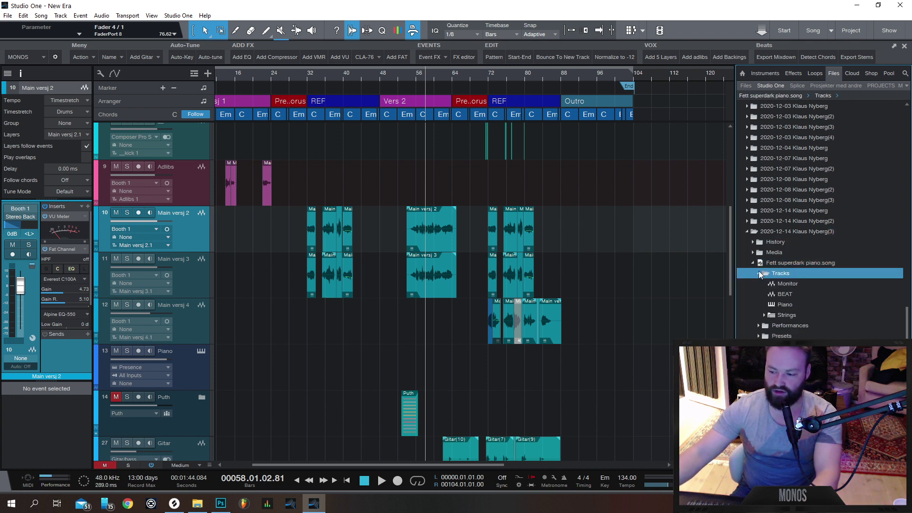
pyautogui.click(763, 315)
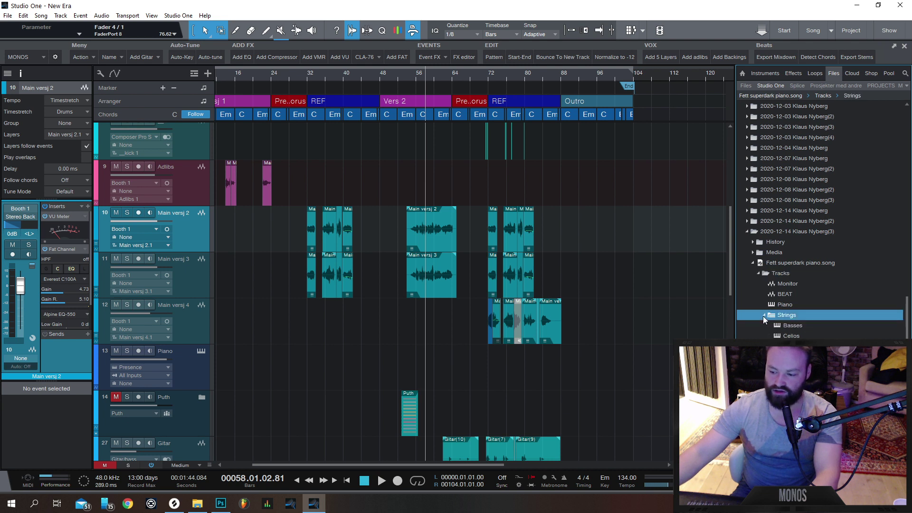
pyautogui.click(780, 306)
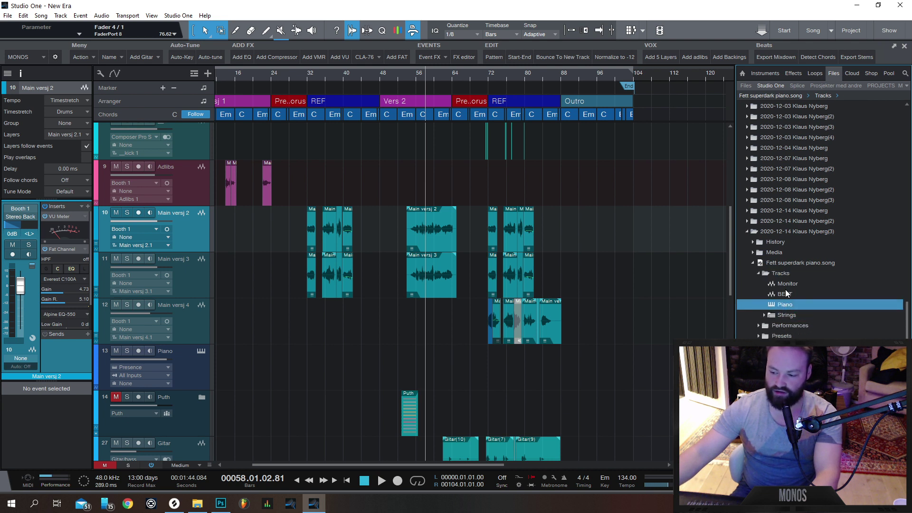
# Import the Piano track from Fett superdark piano.song into the arrangement below the sober riser track
pyautogui.scroll(-2, 788, 304)
pyautogui.scroll(-8, 468, 335)
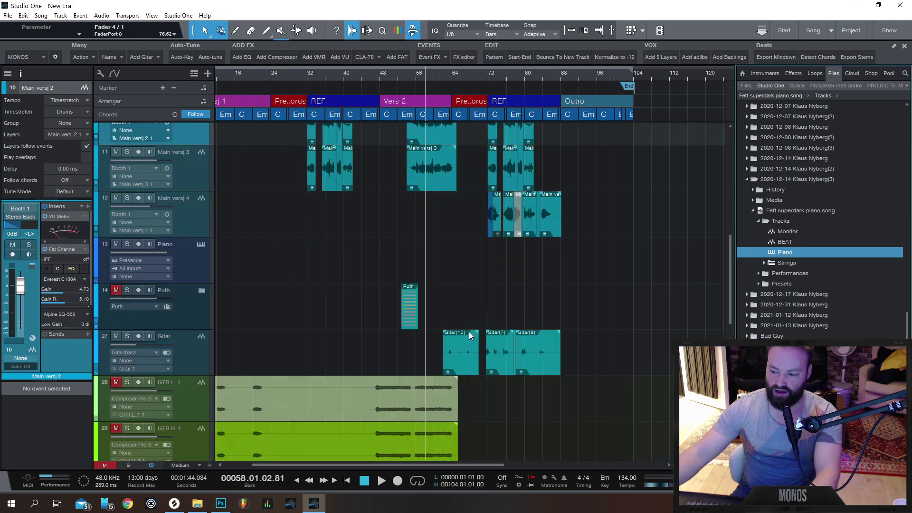
pyautogui.scroll(-3, 468, 334)
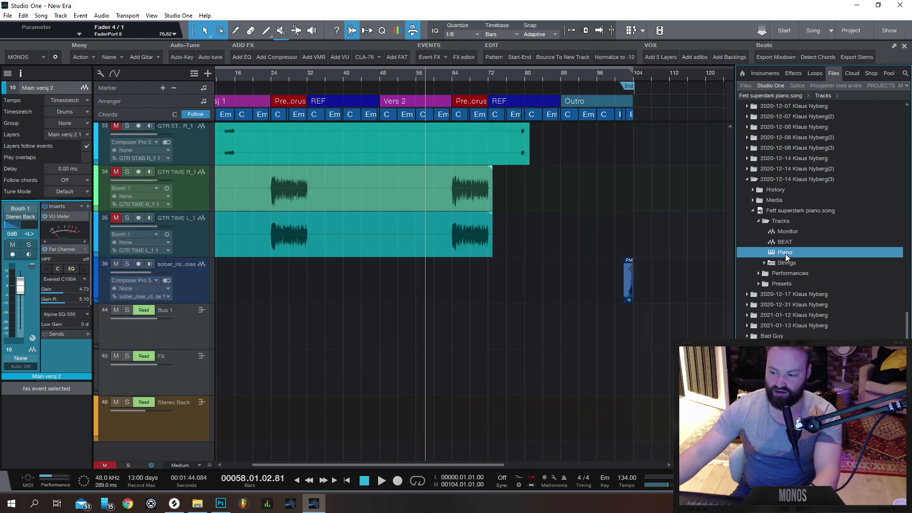
pyautogui.moveTo(785, 253); pyautogui.dragTo(185, 448)
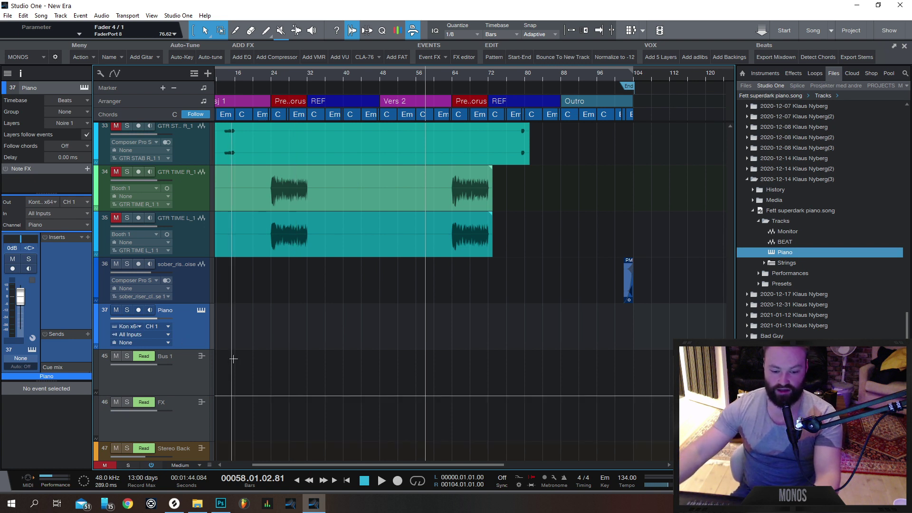
# Solo the imported Piano track and play its Noire event from the start of the song
pyautogui.moveTo(290, 465); pyautogui.dragTo(224, 466)
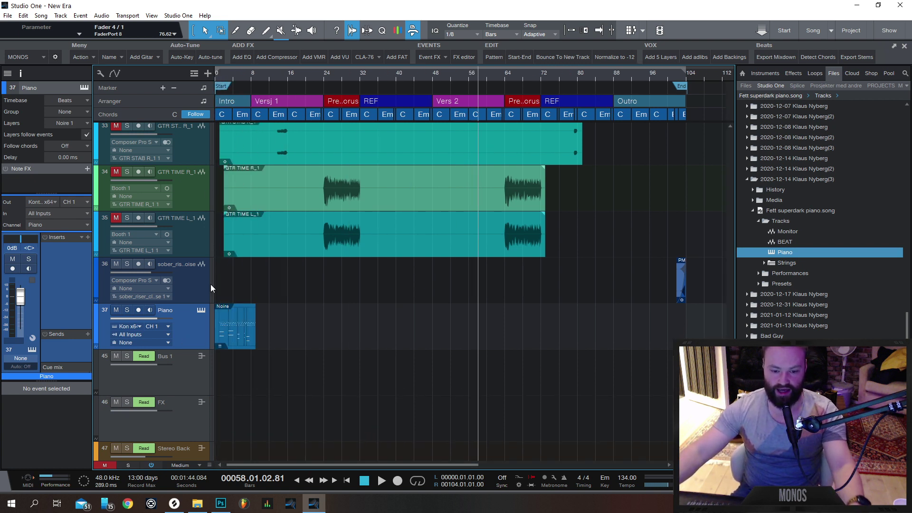
pyautogui.press('s')
pyautogui.click(219, 332)
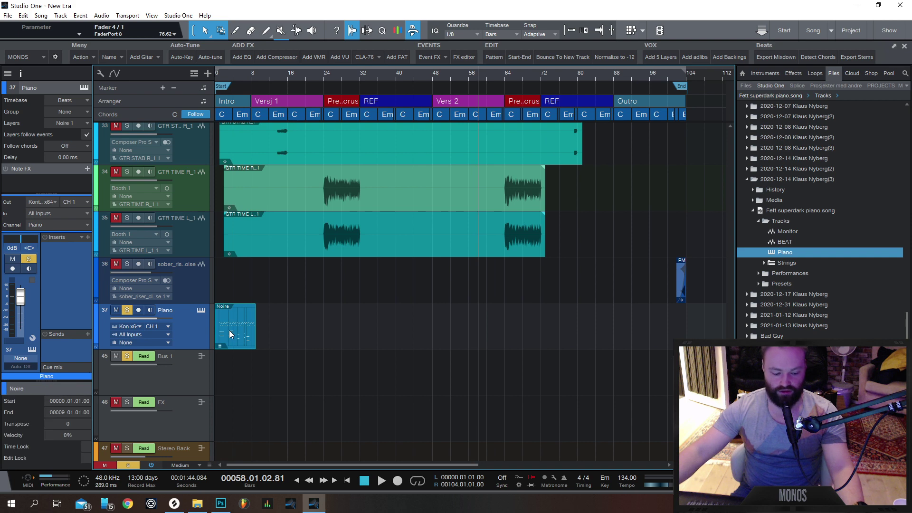
pyautogui.press('space')
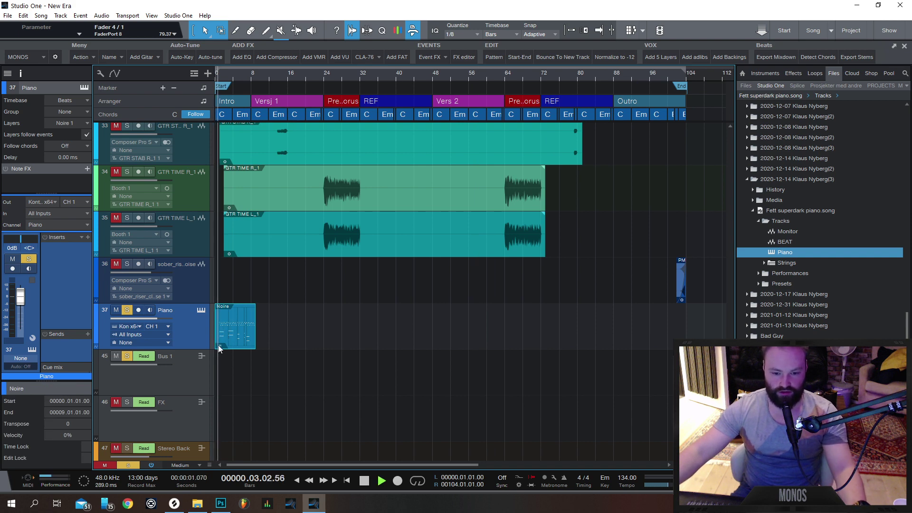
pyautogui.scroll(6, 227, 353)
pyautogui.moveTo(242, 466); pyautogui.dragTo(237, 467)
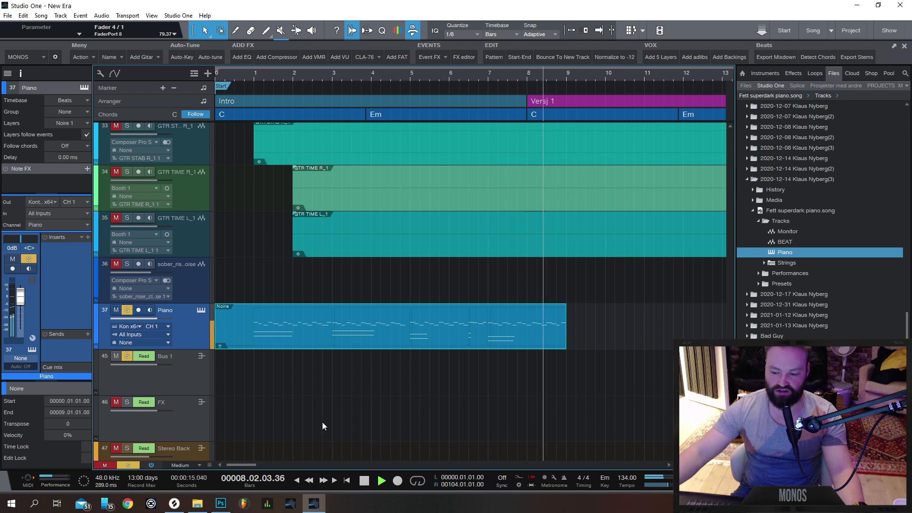
pyautogui.press('space')
pyautogui.press('space')
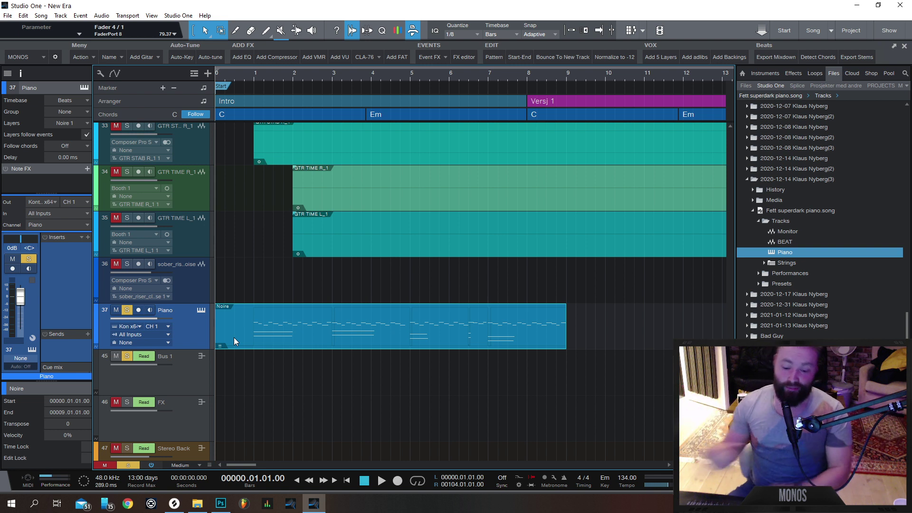
# Save the Noire event as a music loop in the Media folder of the 2020-12-14 (3) song and select that file
pyautogui.moveTo(296, 338); pyautogui.dragTo(788, 196)
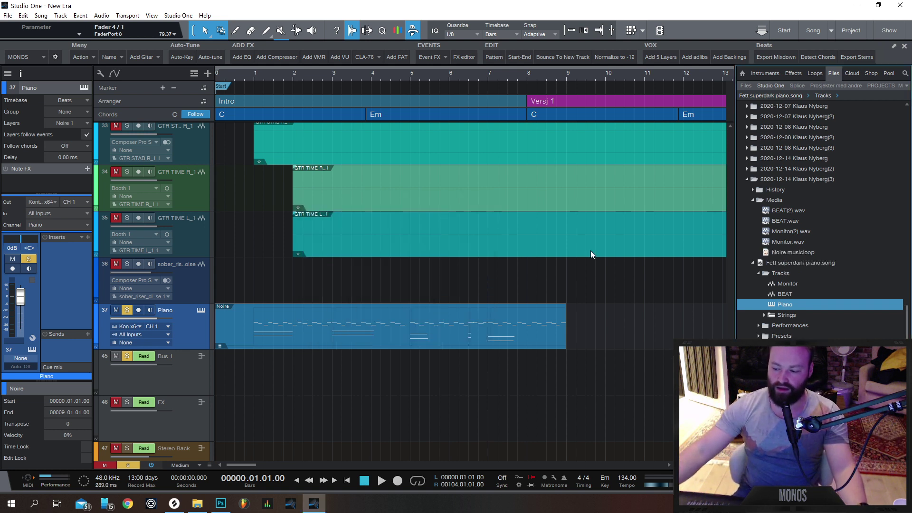
pyautogui.click(782, 253)
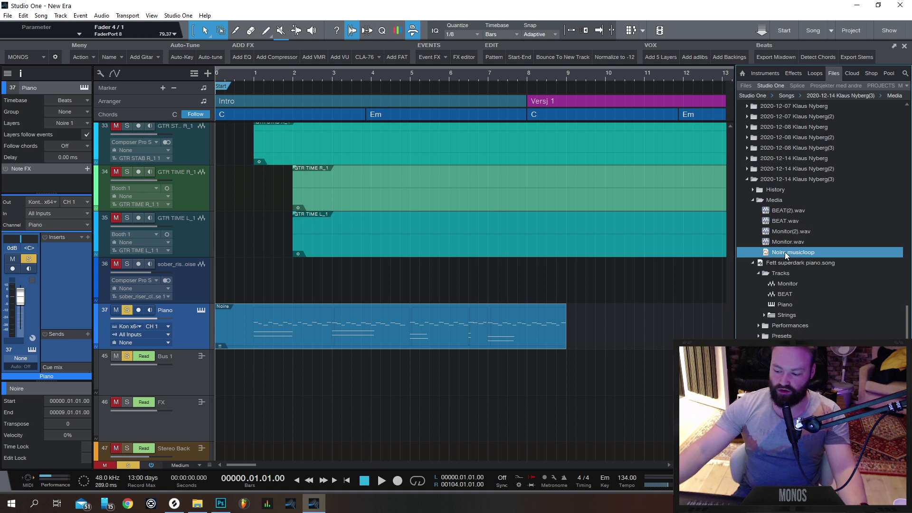
# Remove the Piano track together with its instrument and add Noire.musicloop to the arrangement as a new instrument track
pyautogui.rightClick(196, 342)
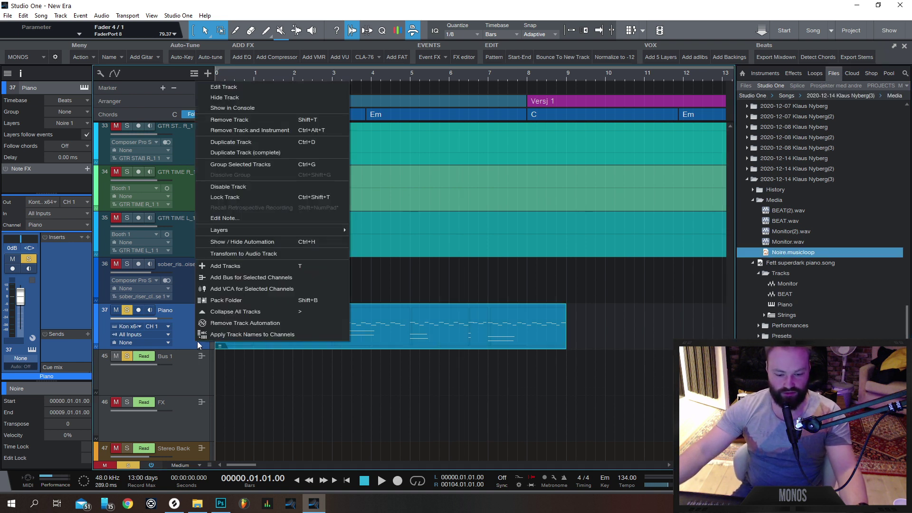
pyautogui.click(229, 131)
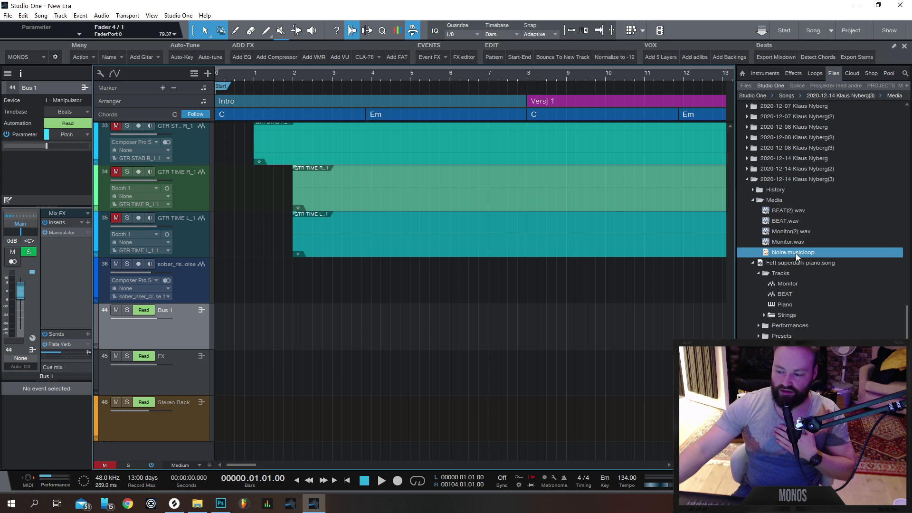
pyautogui.moveTo(796, 253); pyautogui.dragTo(816, 254)
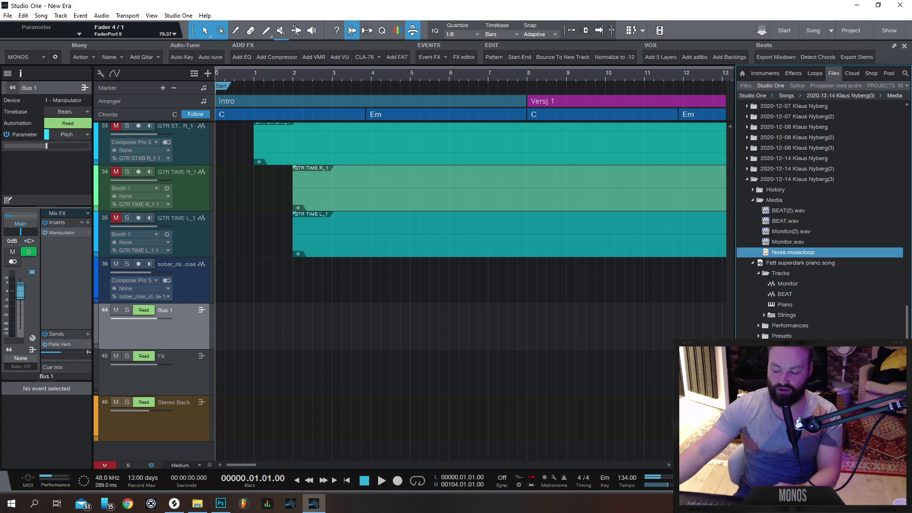
pyautogui.moveTo(788, 253); pyautogui.dragTo(232, 452)
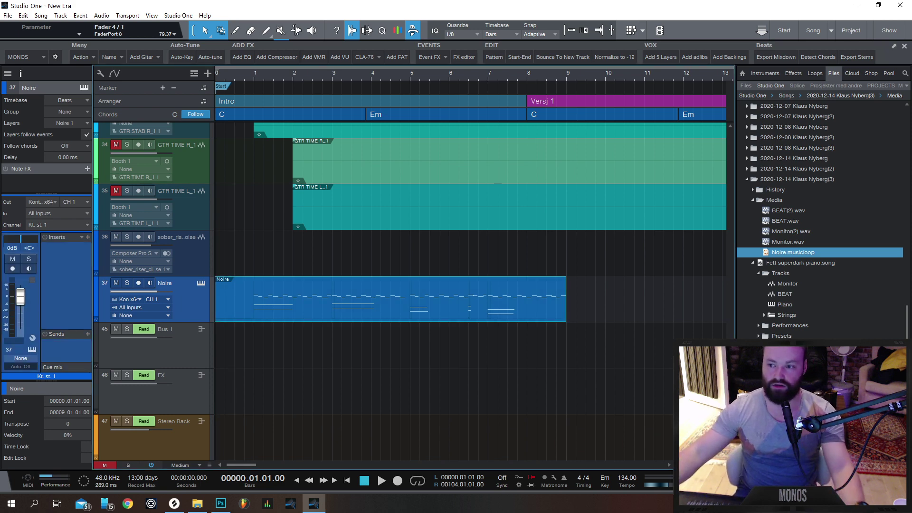
# View the Noire track's channel in the console and remove the track together with its instrument
pyautogui.press('F3')
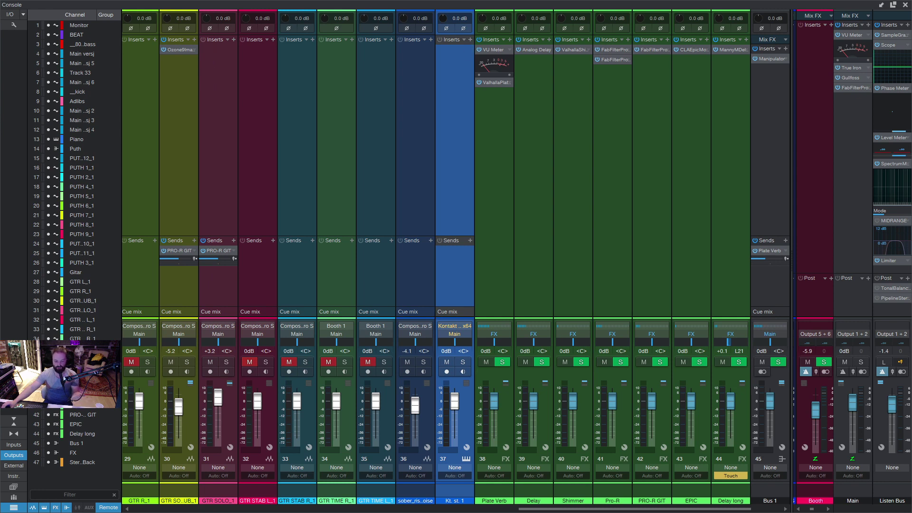
pyautogui.press('F3')
pyautogui.rightClick(200, 309)
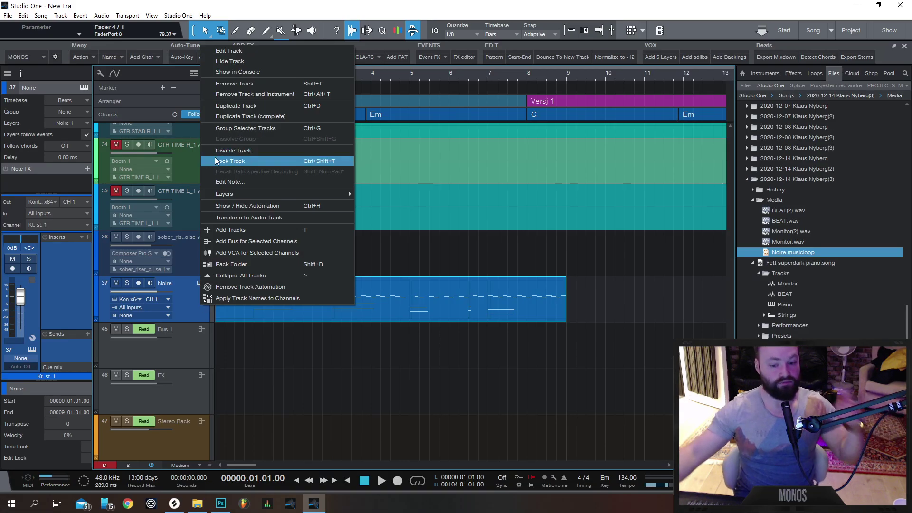
pyautogui.click(256, 97)
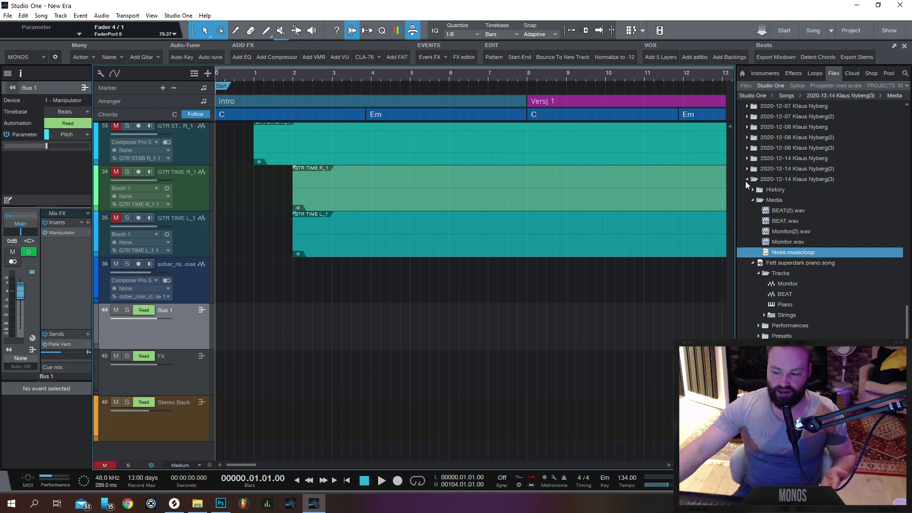
# Look through the browser's file and instrument categories and display the effects list beside the vocal tracks near the start of the arrangement
pyautogui.click(814, 75)
pyautogui.click(826, 73)
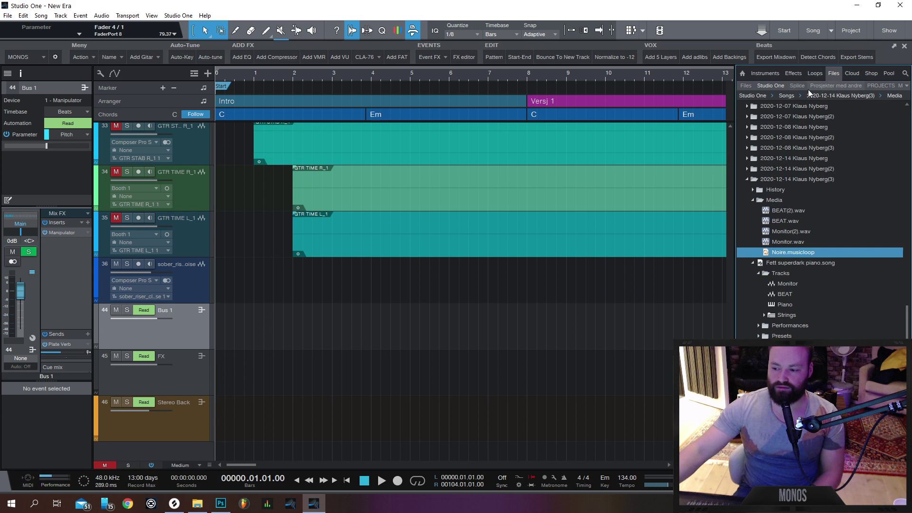
pyautogui.click(819, 86)
pyautogui.click(792, 73)
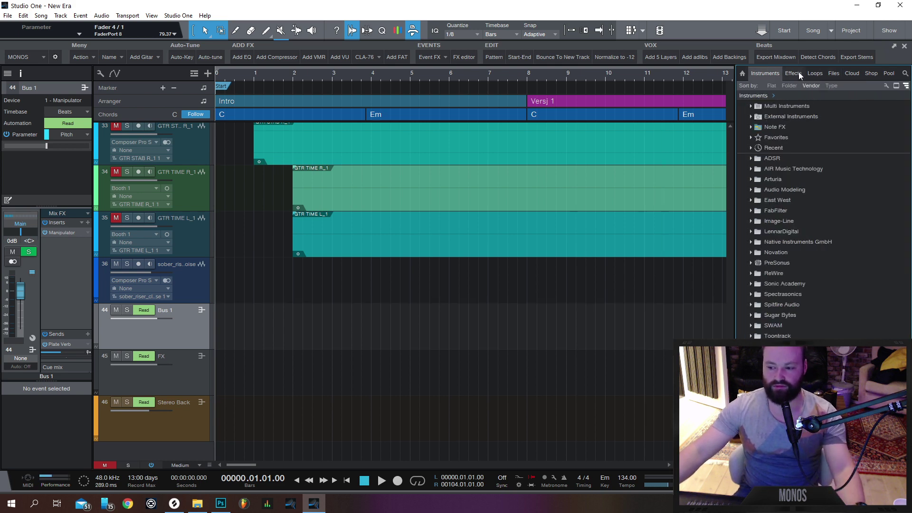
pyautogui.scroll(15, 371, 382)
pyautogui.scroll(4, 359, 356)
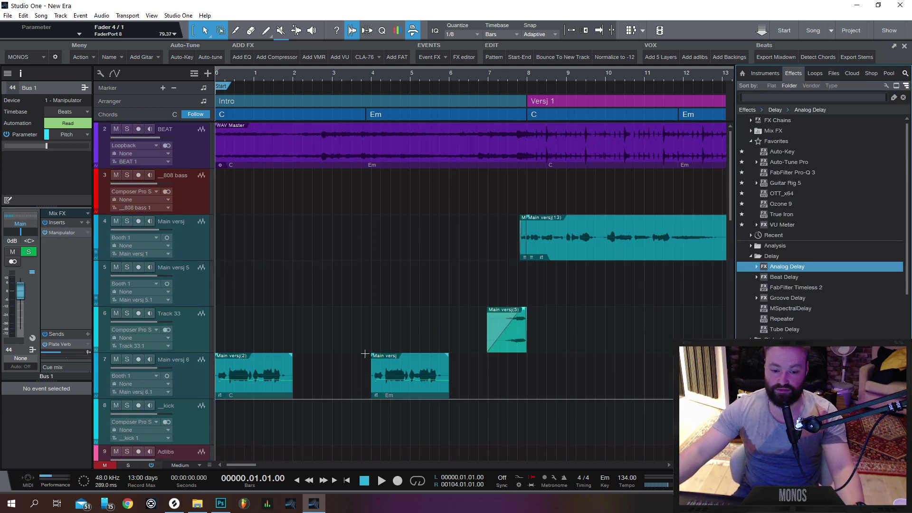